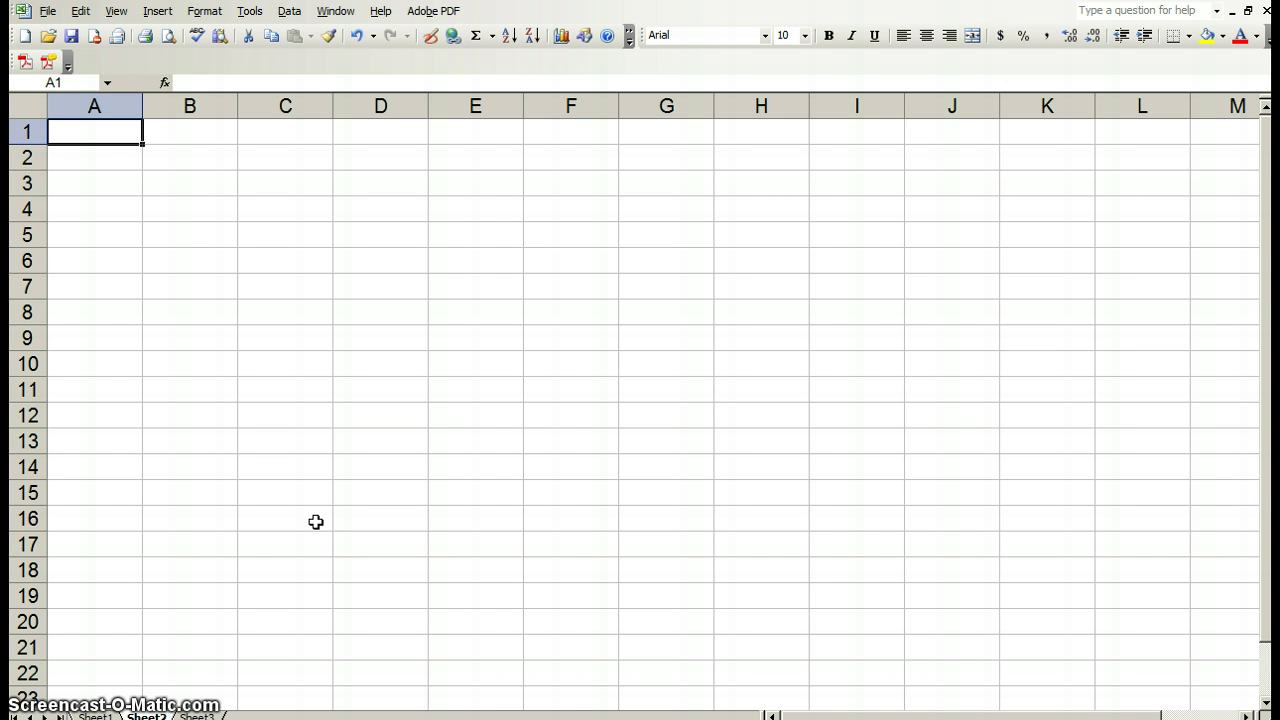
Enter =RAND() in A1 and recalculate it with F9 a few times to watch it change
text(=r)
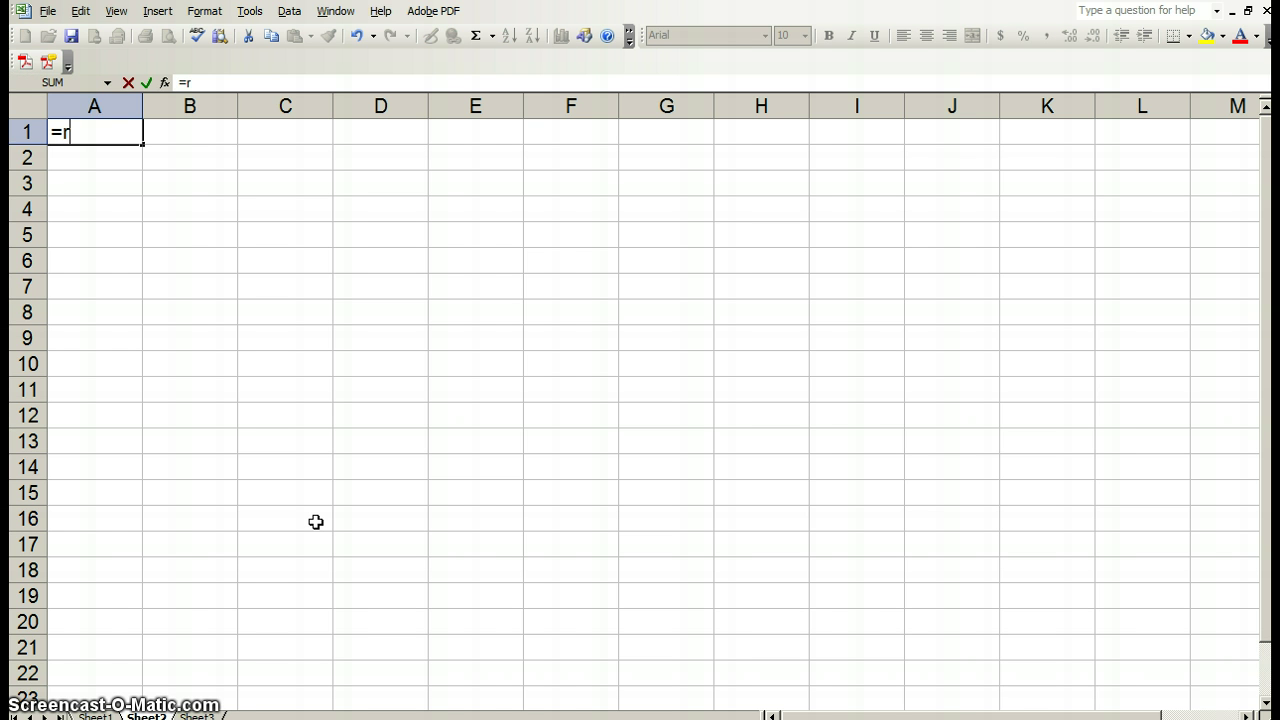
text(and())
key(Return)
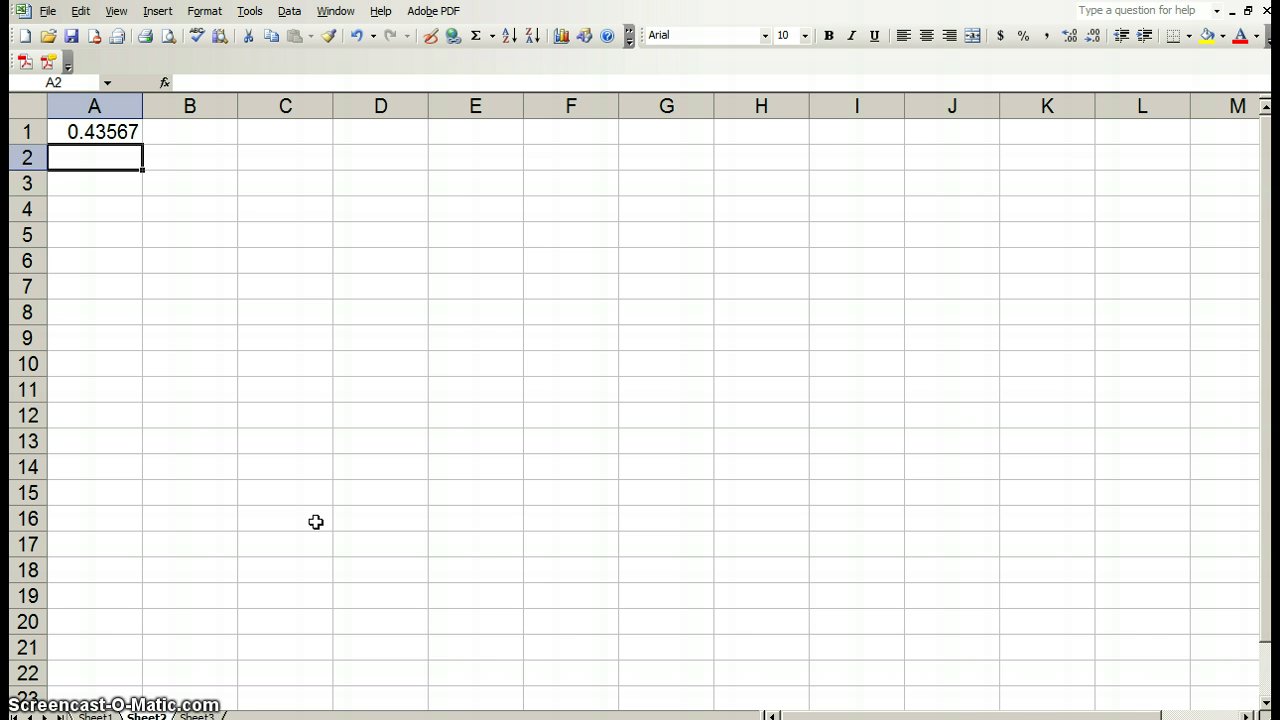
key(F9)
key(F9)
key(F9)
key(F9)
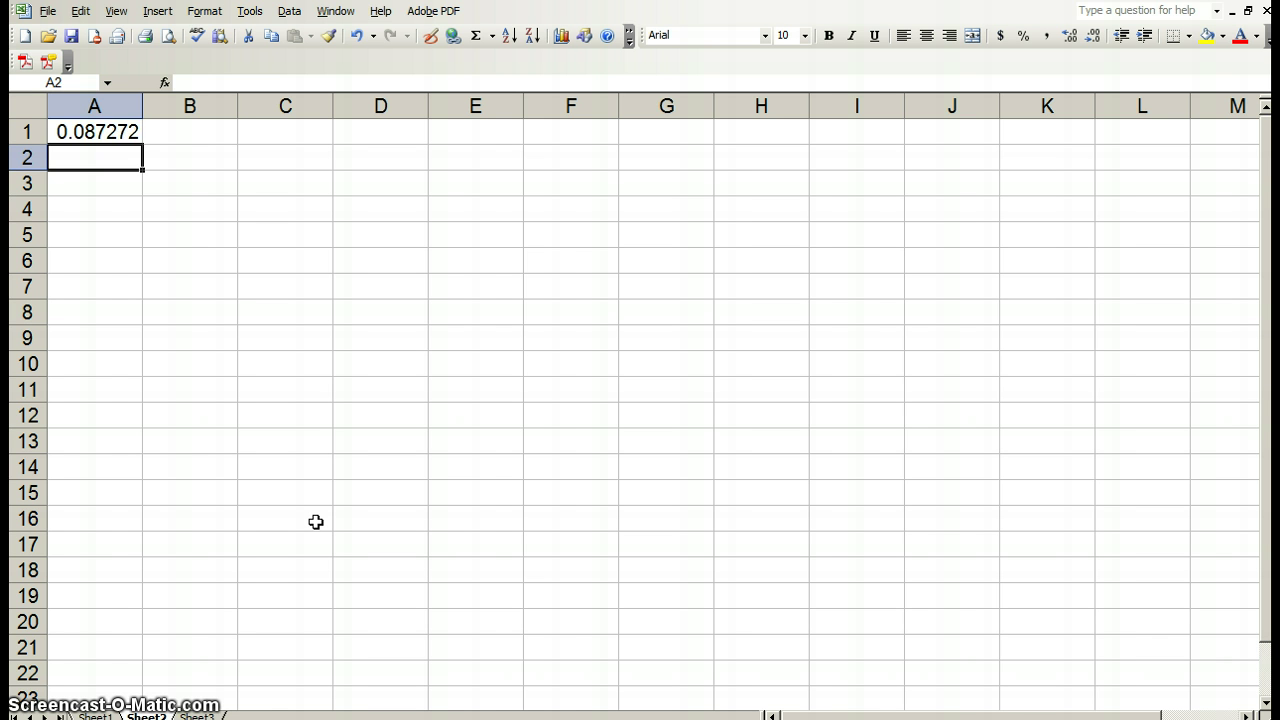
key(F9)
key(F9)
key(F9)
key(F9)
key(Down)
key(Down)
key(Down)
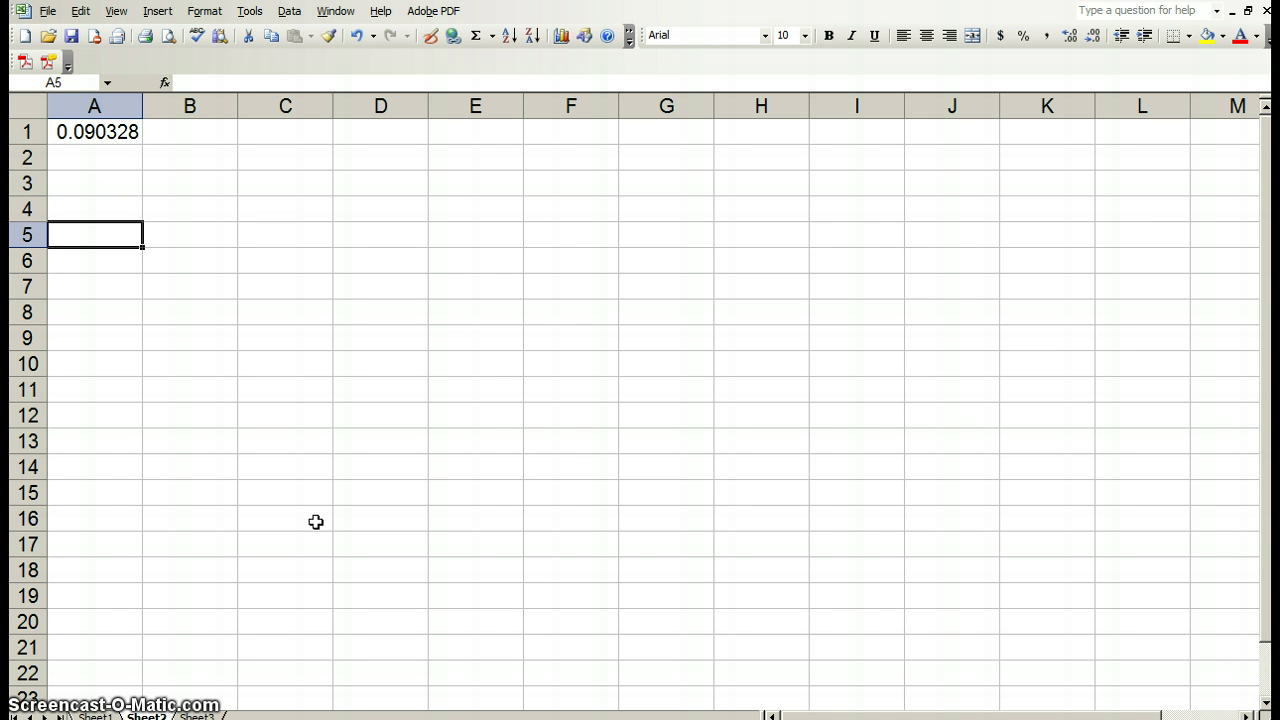
key(F9)
key(F9)
key(F9)
key(F9)
key(F9)
key(F9)
key(F9)
key(F9)
key(F9)
key(F9)
key(F9)
key(F9)
click(326, 529)
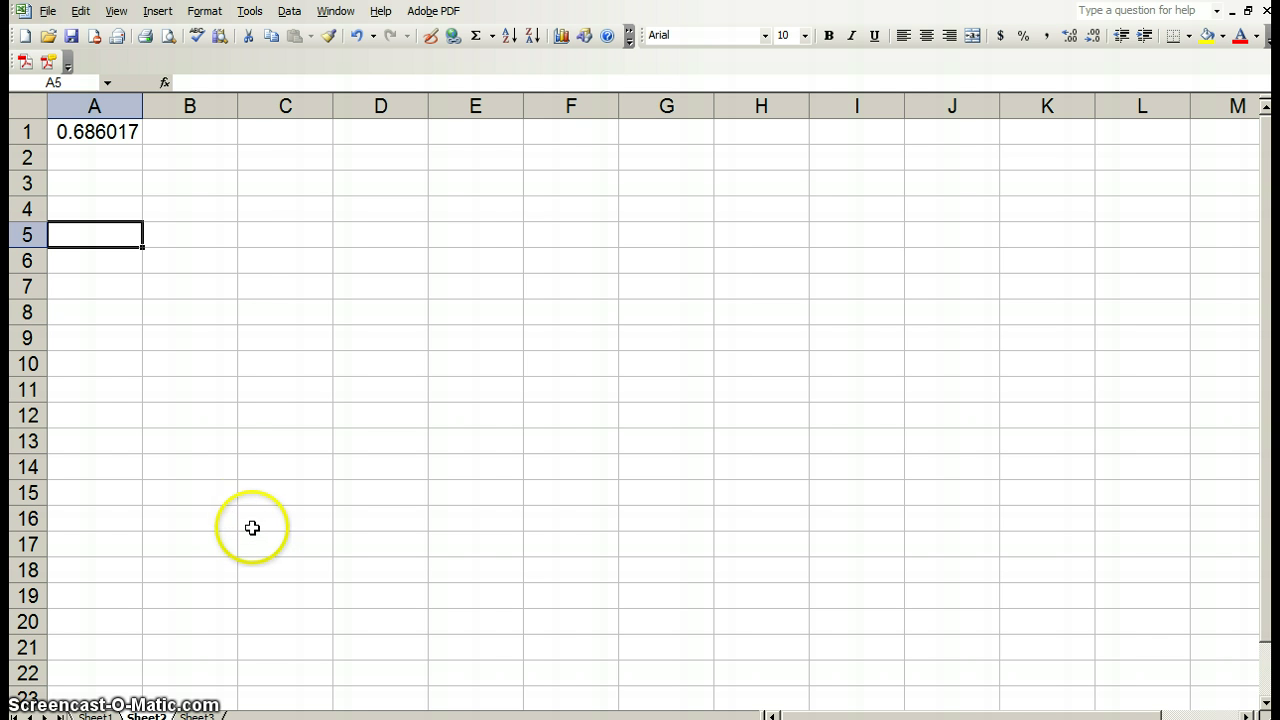
Change A1's formula to =RAND()*480 so it returns values from 0 to 480
double_click(118, 126)
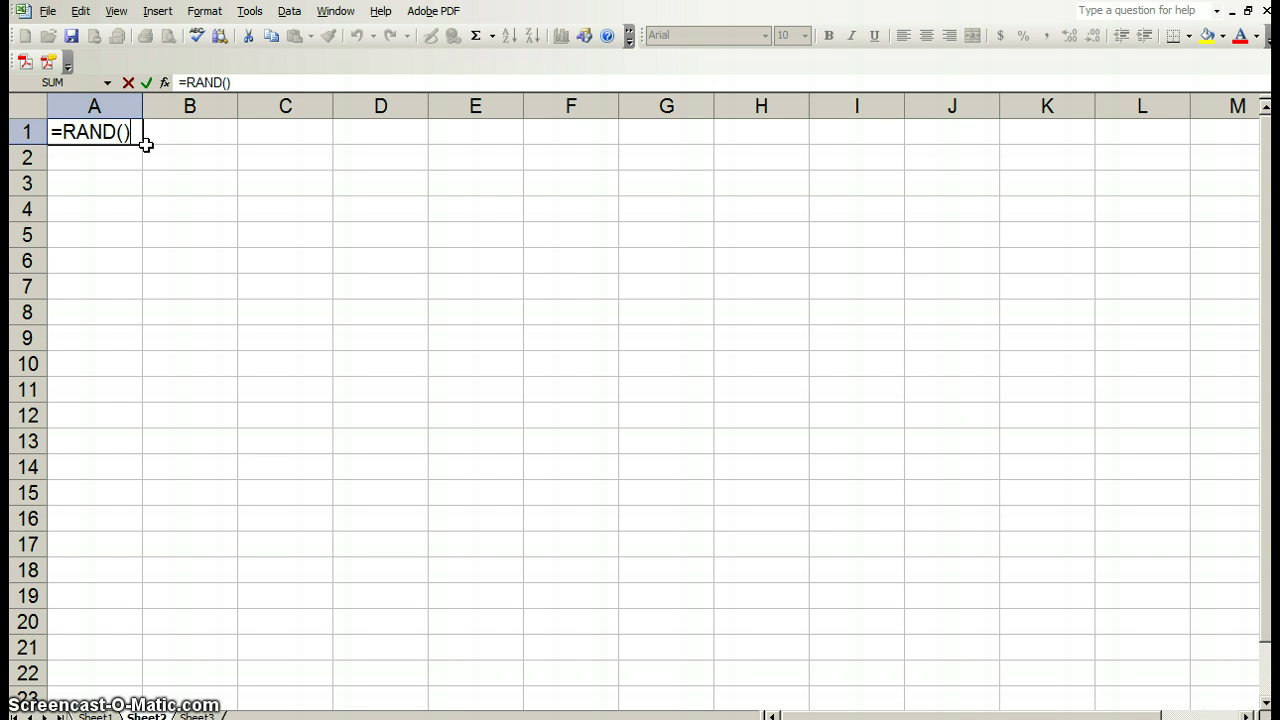
text(*480)
key(Return)
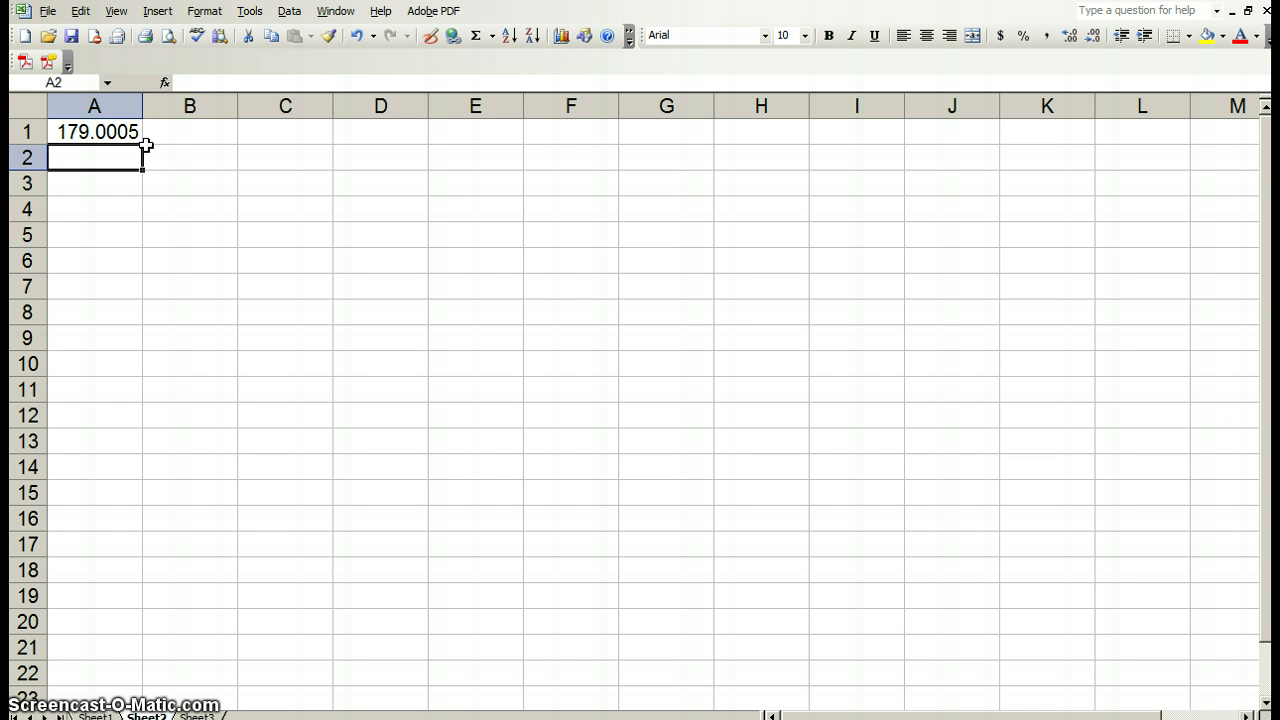
click(138, 137)
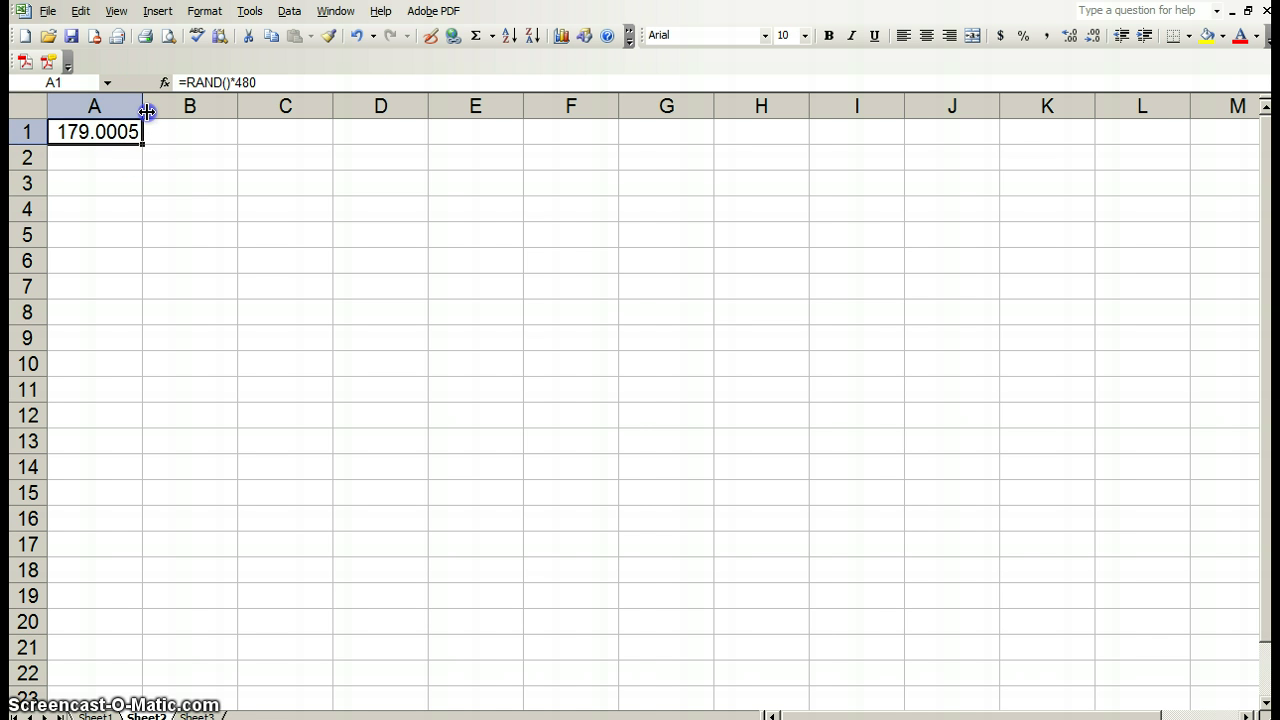
Widen column A to show the full random number and recalculate it
drag(143, 106, 164, 106)
click(210, 140)
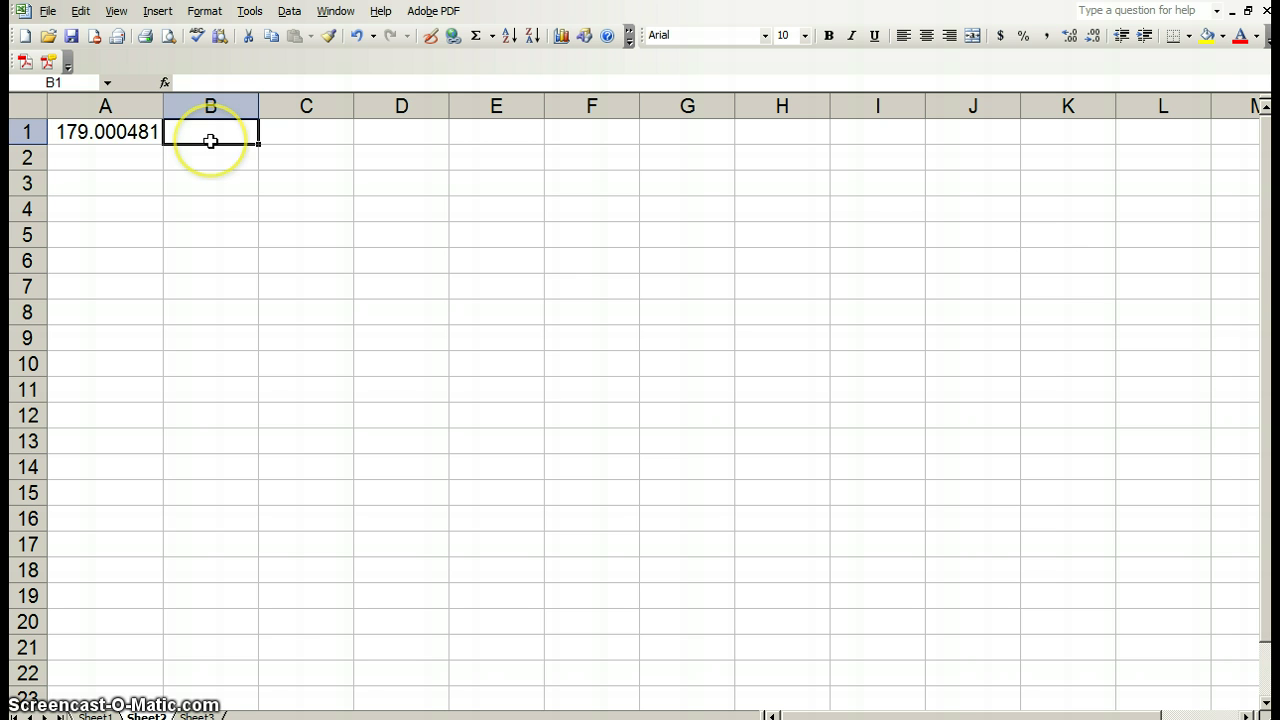
key(F9)
key(F9)
key(F9)
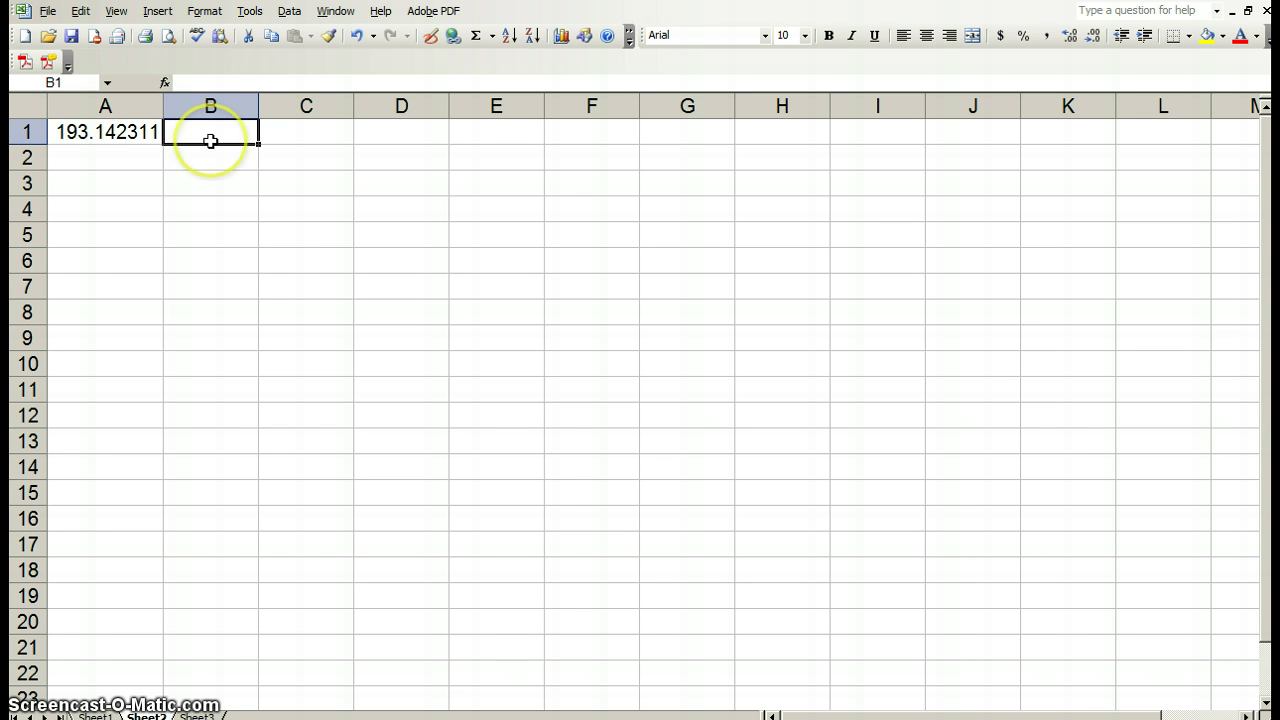
click(105, 130)
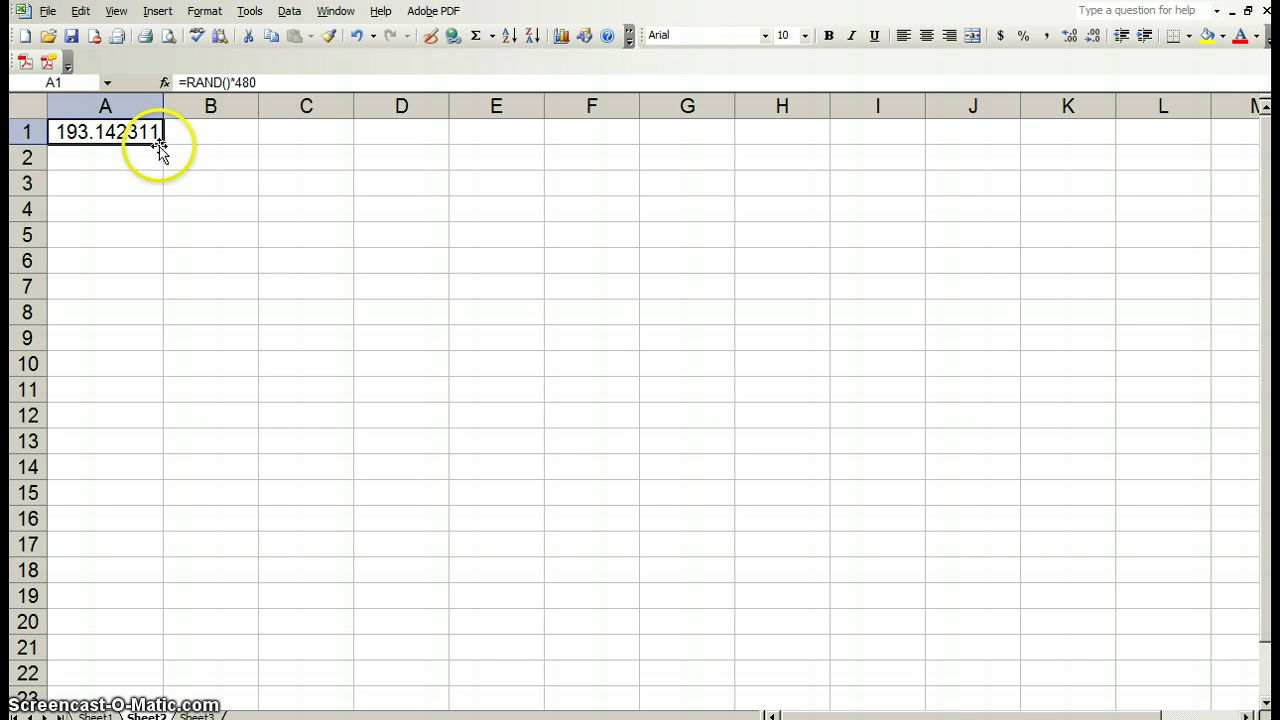
Fill the =RAND()*480 formula from A1 down to row 240
mouse_move(162, 145)
mouse_down()
mouse_move(140, 474)
mouse_move(150, 704)
mouse_move(165, 590)
mouse_move(154, 423)
mouse_move(170, 150)
mouse_up()
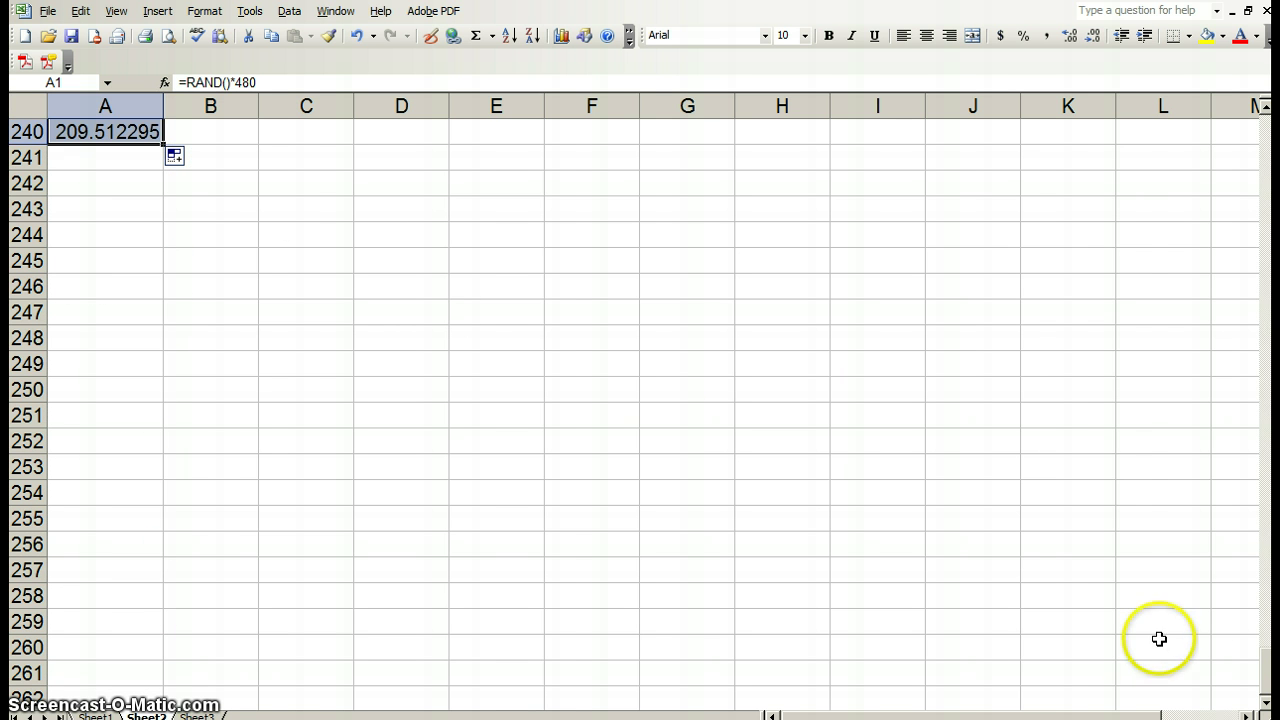
drag(1268, 650, 1266, 114)
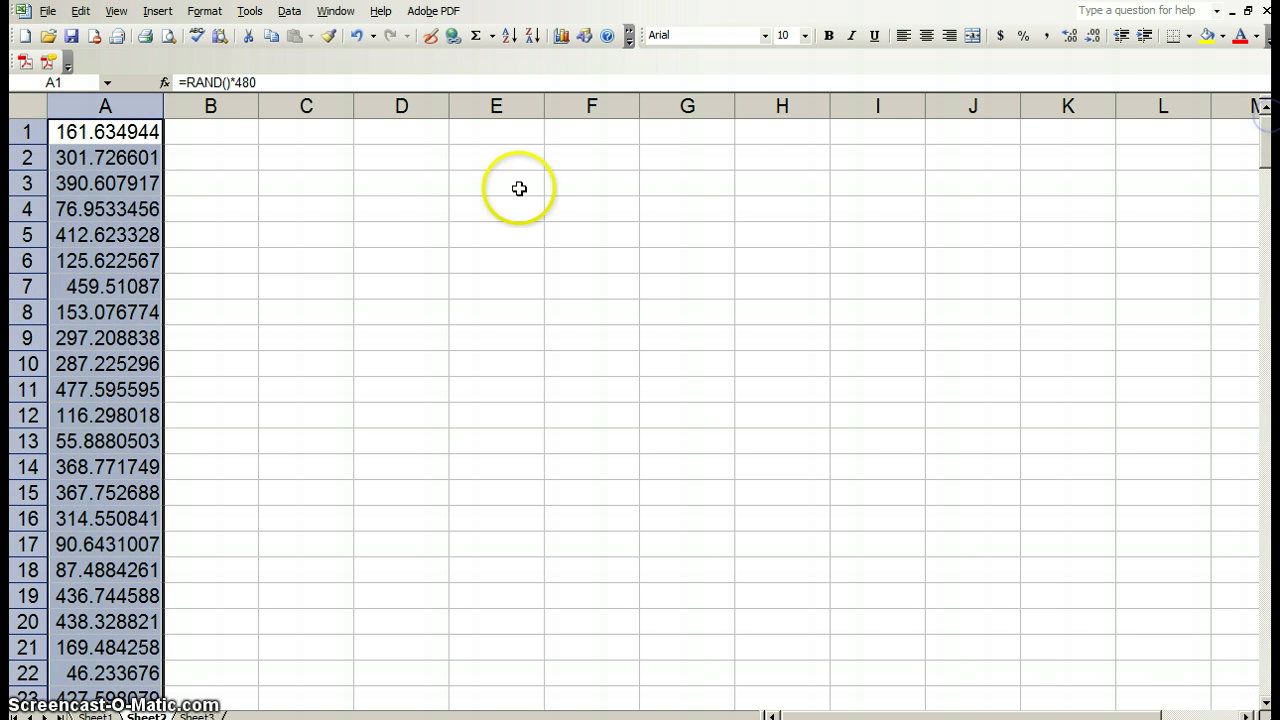
click(203, 128)
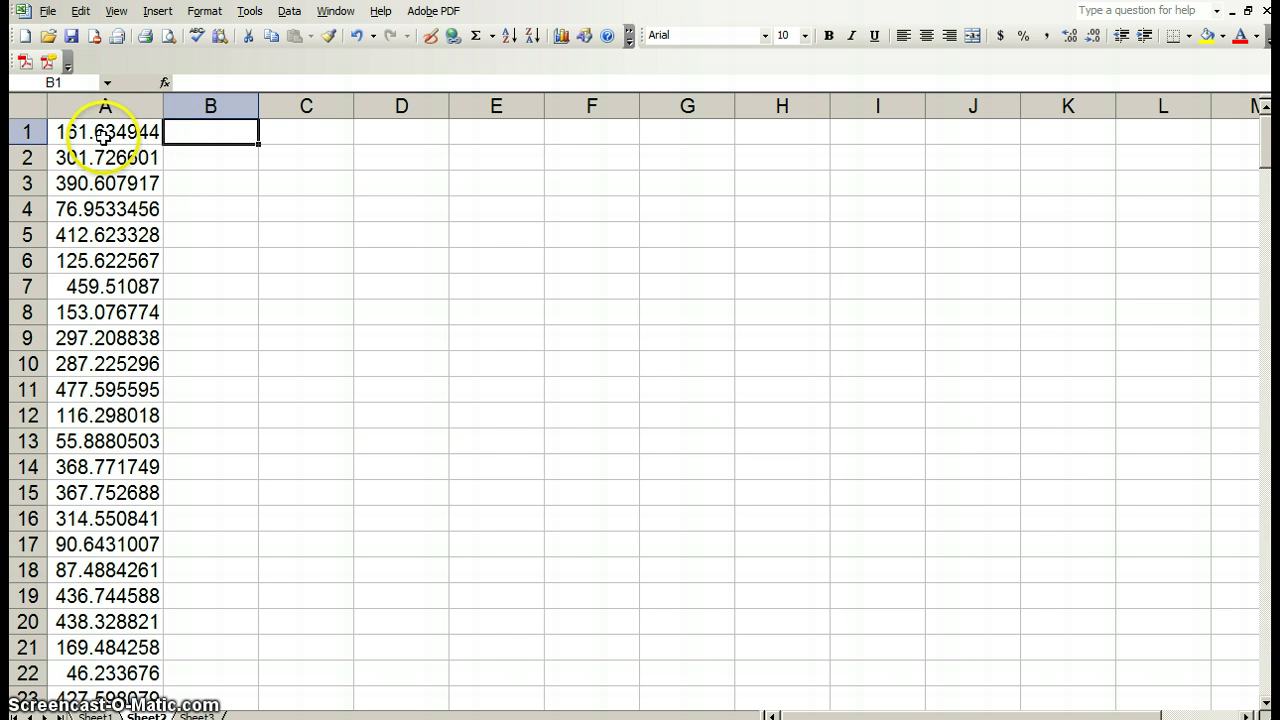
click(95, 104)
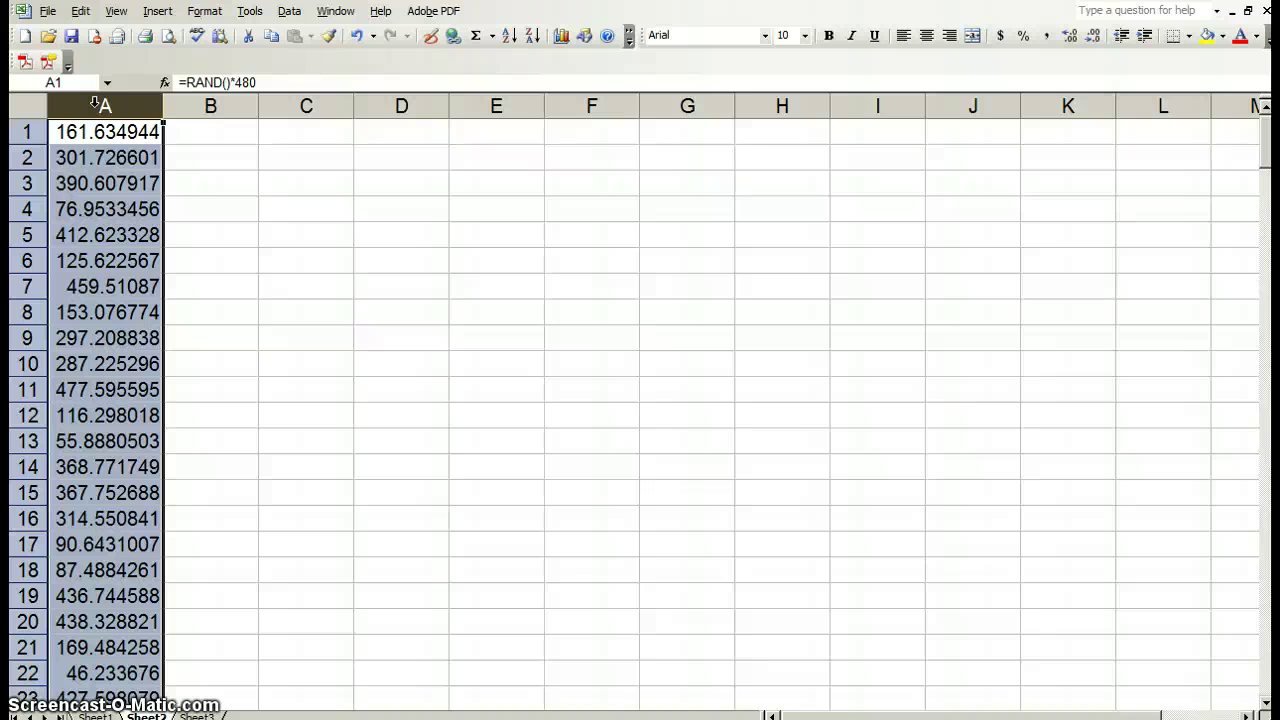
Recalculate all random numbers with F9, then copy the whole of column A
click(241, 148)
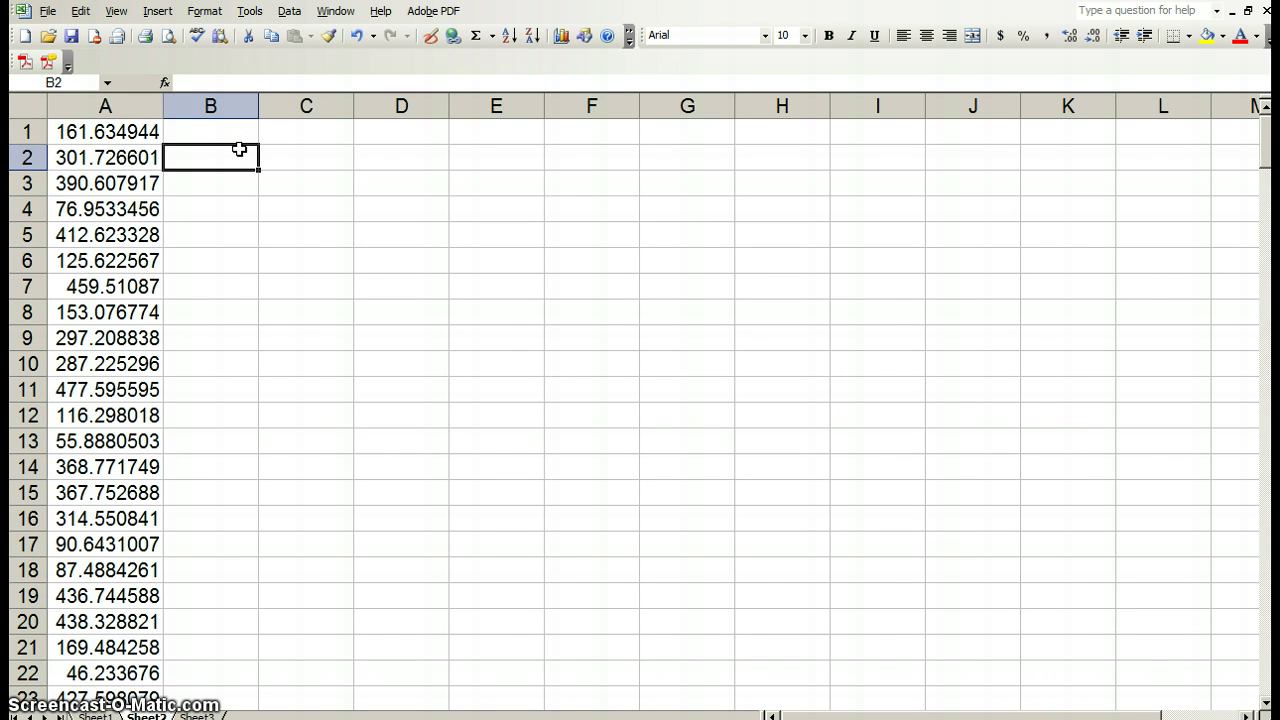
key(F9)
key(F9)
key(F9)
key(F9)
key(F9)
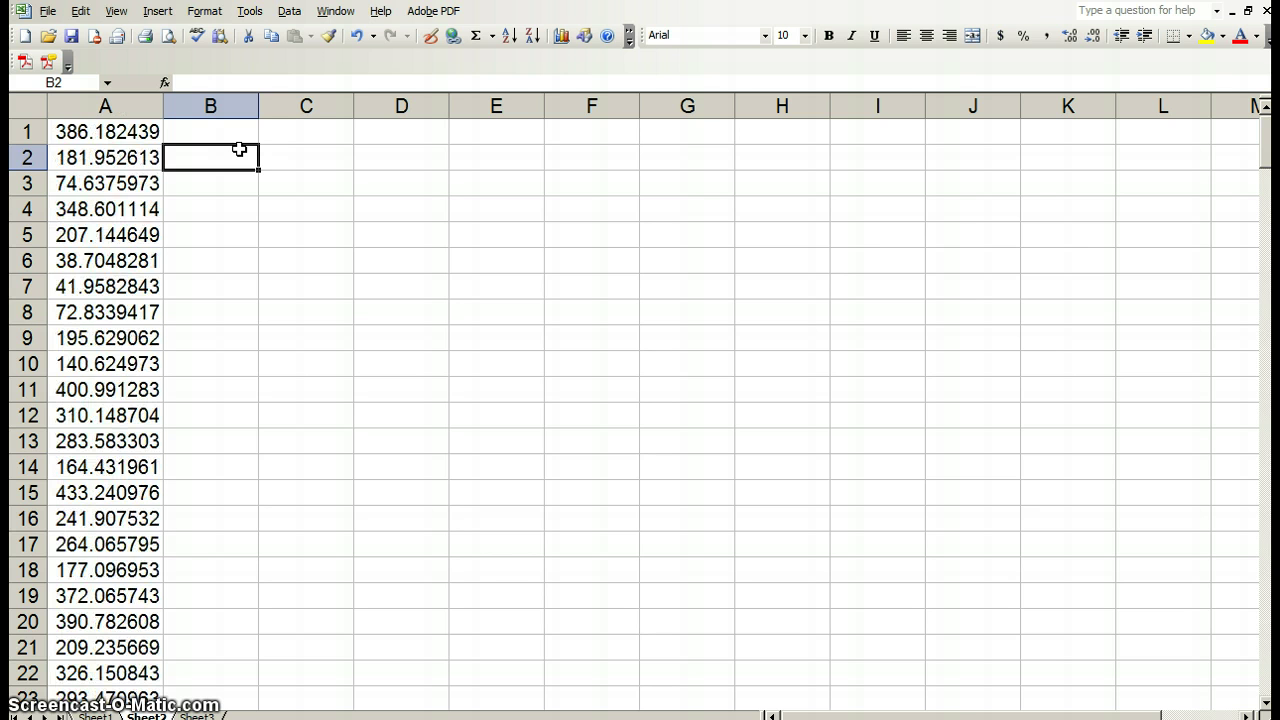
key(F9)
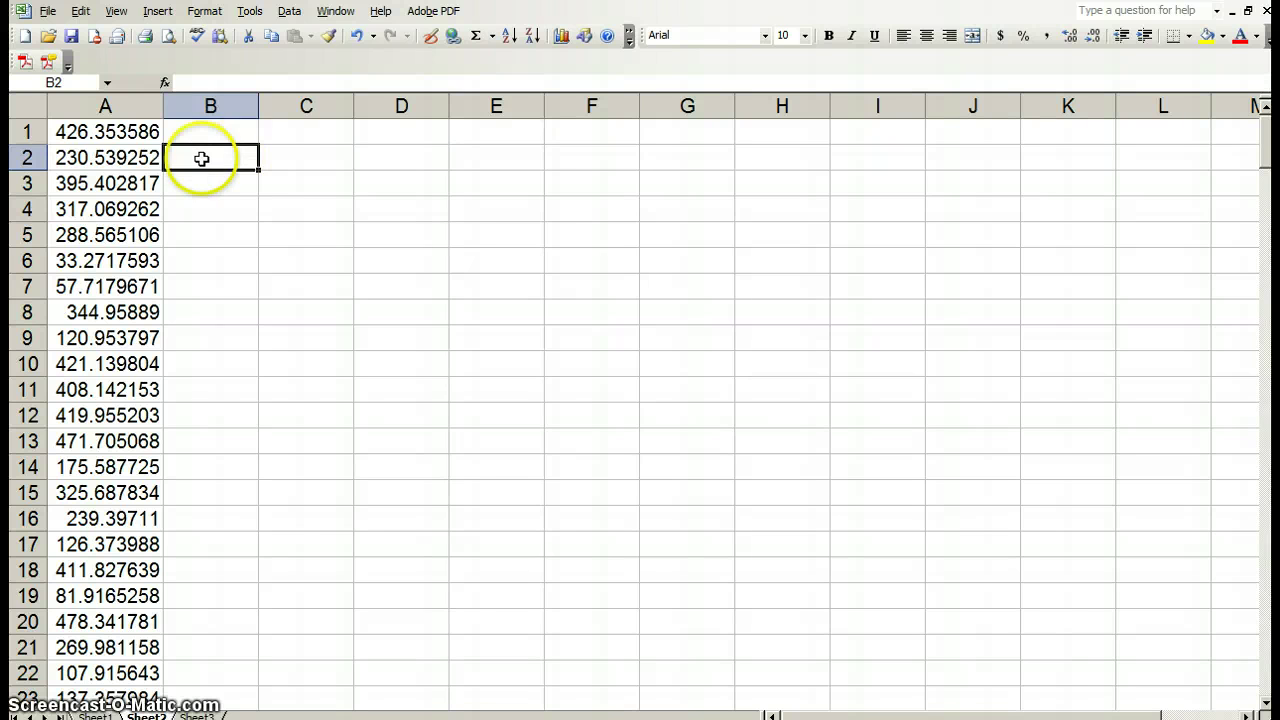
click(138, 127)
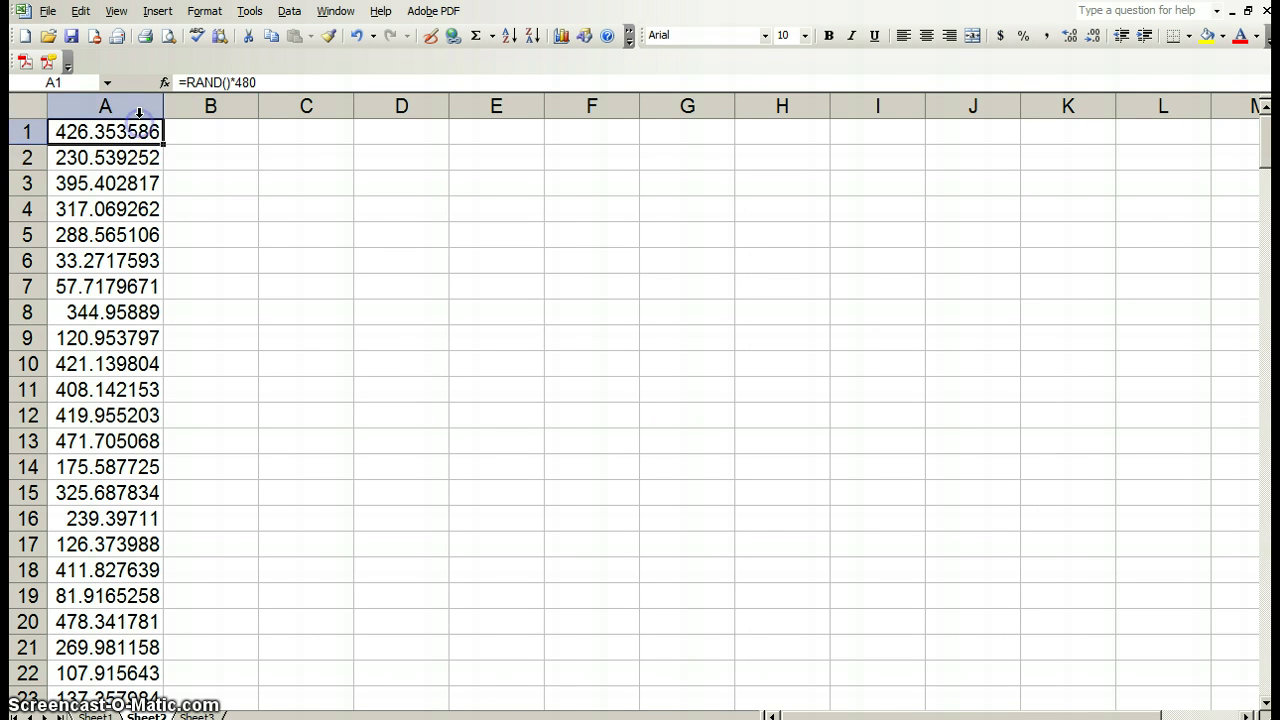
click(138, 105)
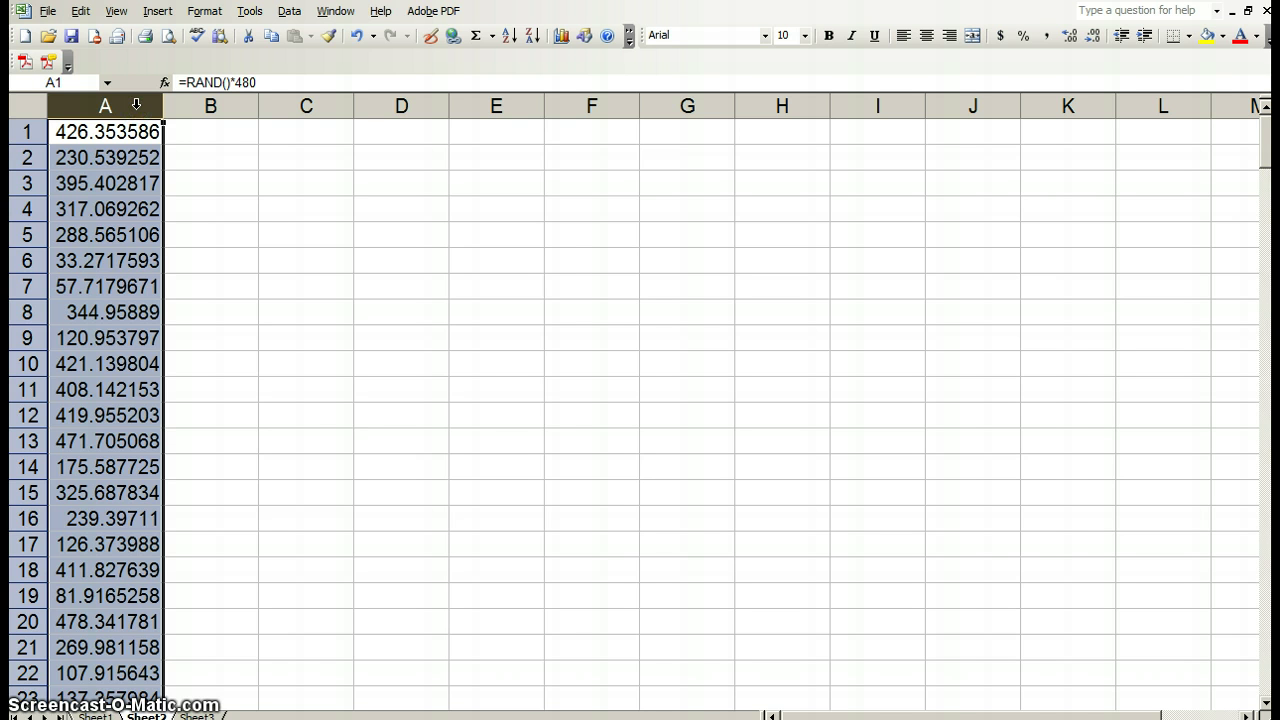
key(ctrl+c)
Paste column A into column B from B1 using Paste Special > Values
click(205, 137)
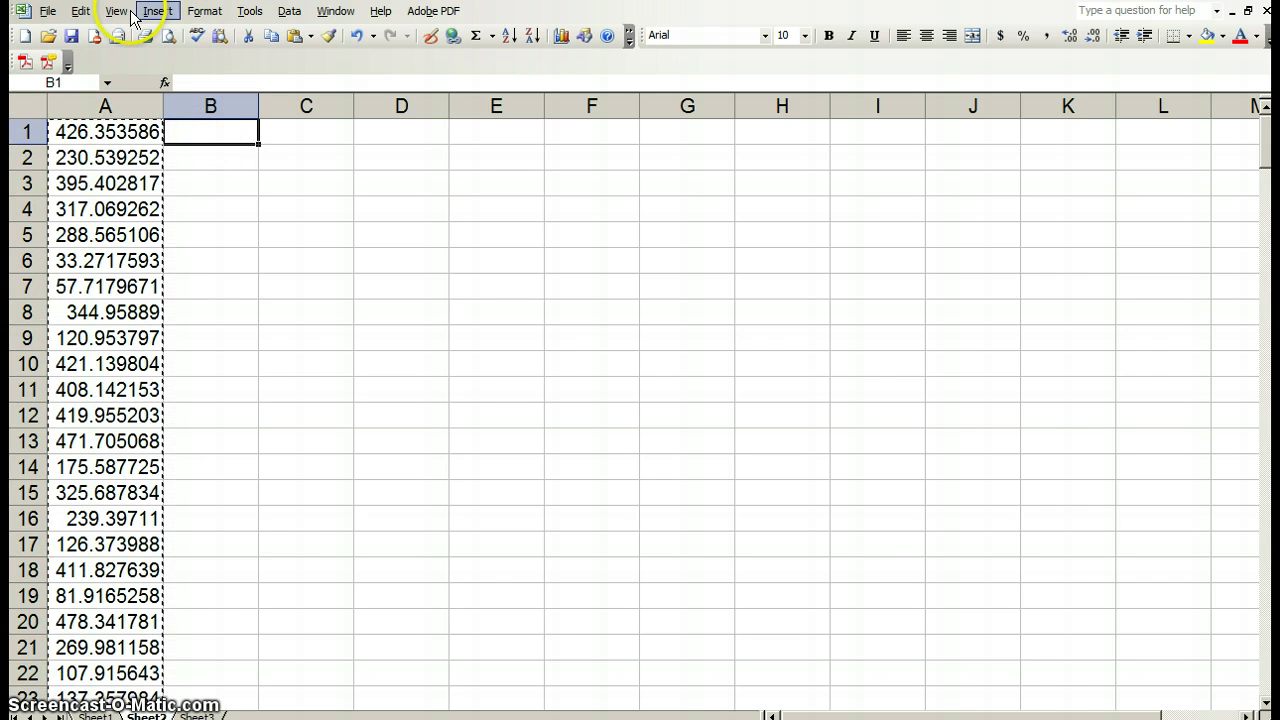
click(82, 12)
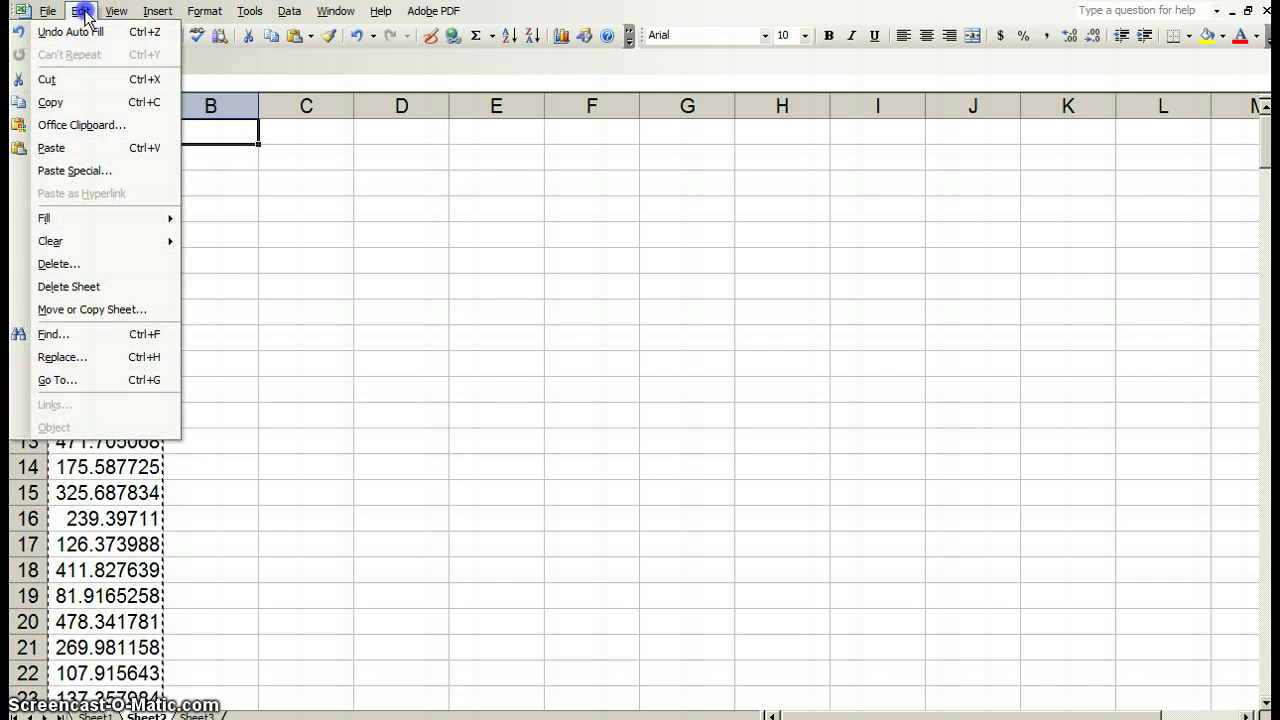
click(112, 178)
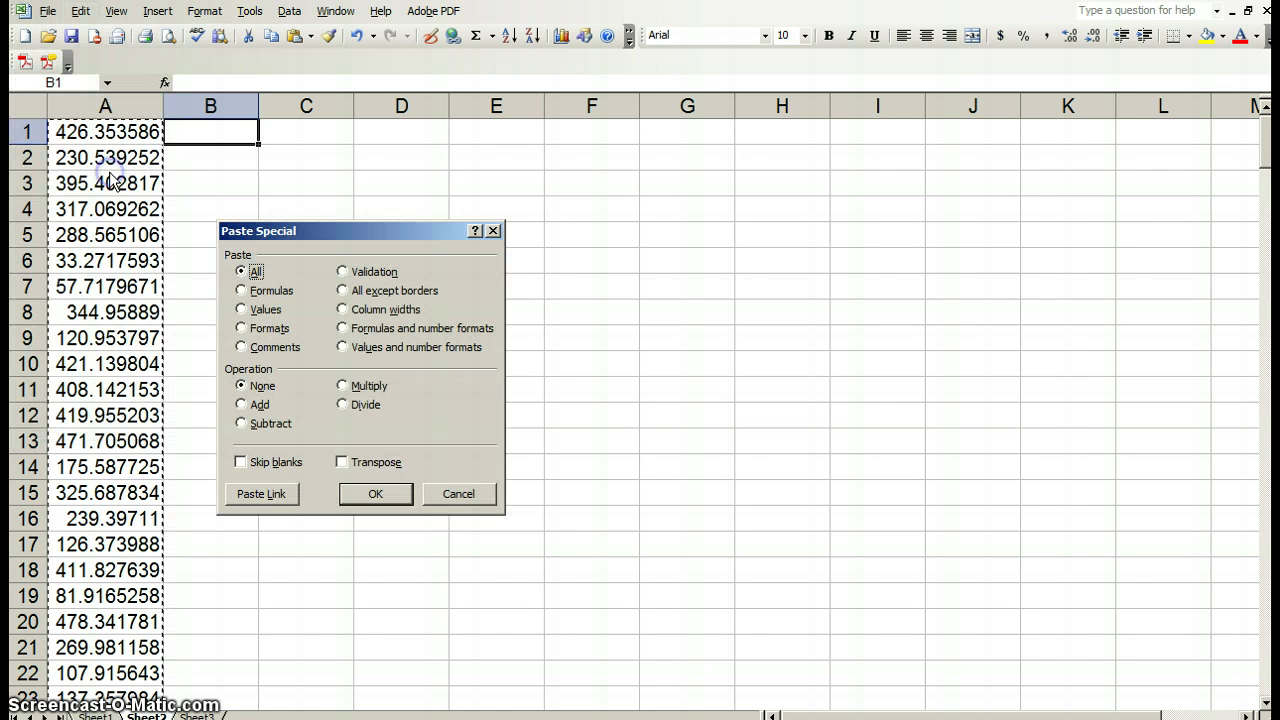
click(264, 314)
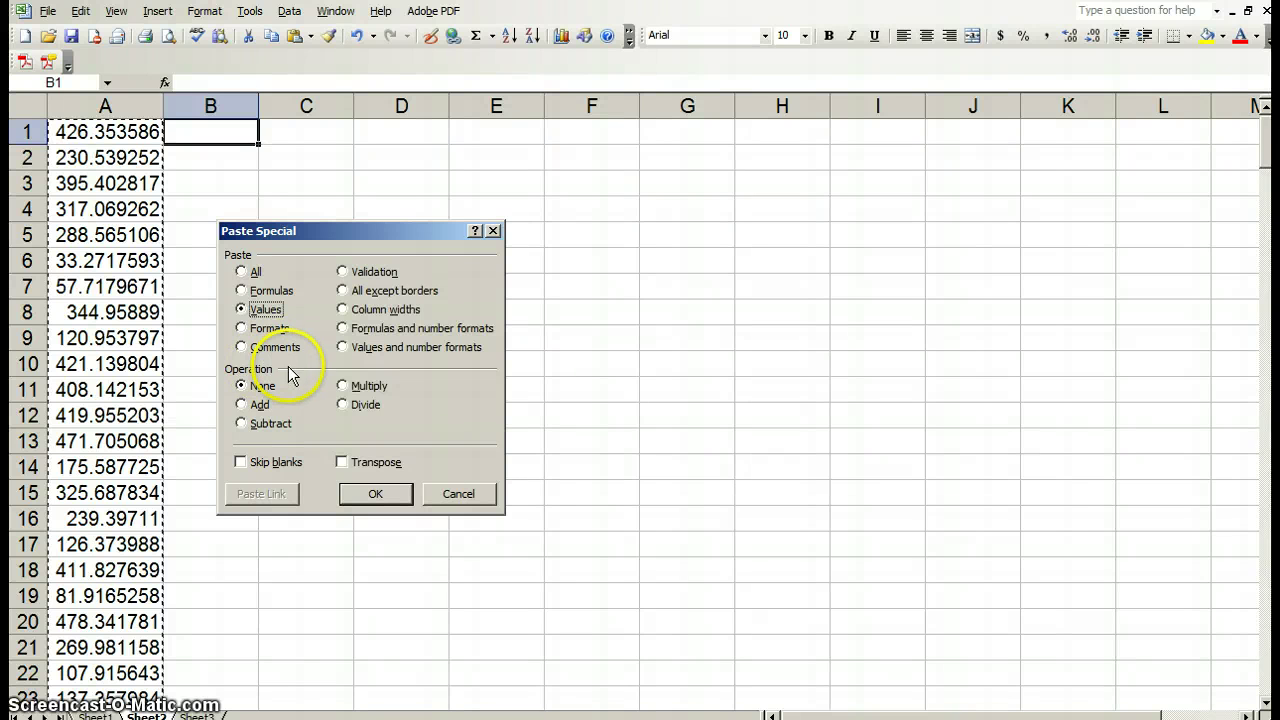
click(390, 500)
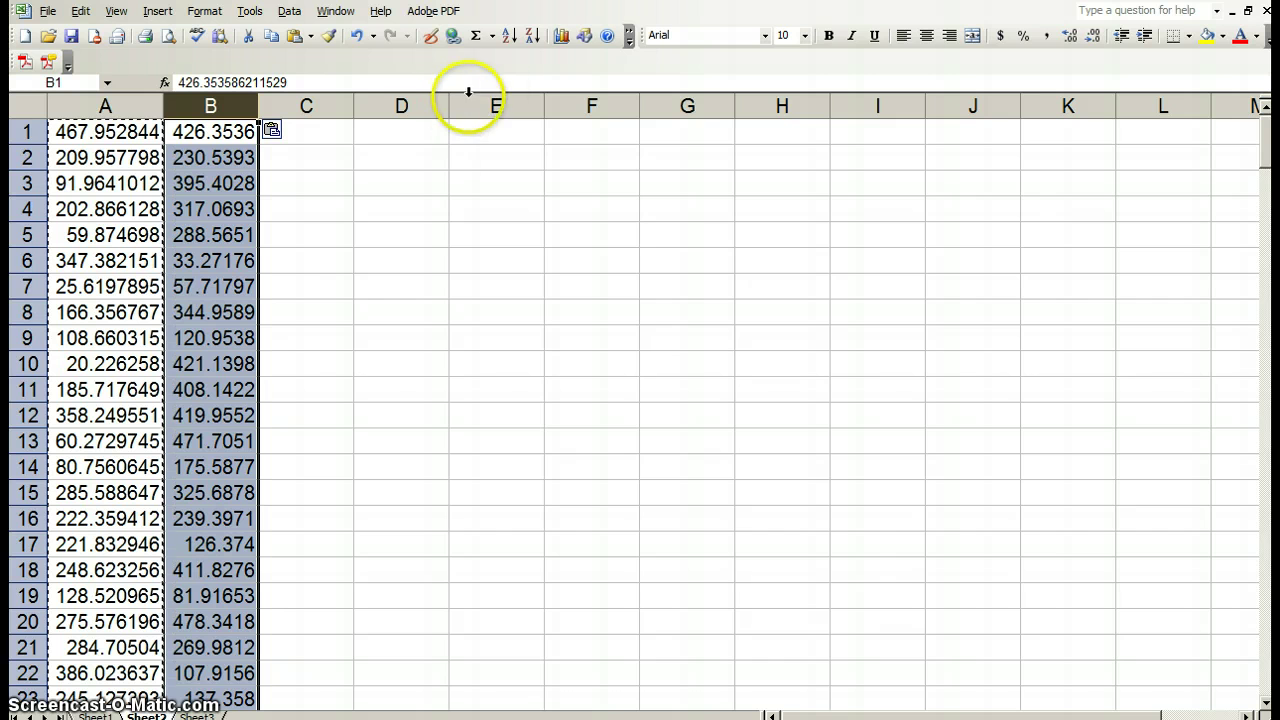
click(509, 38)
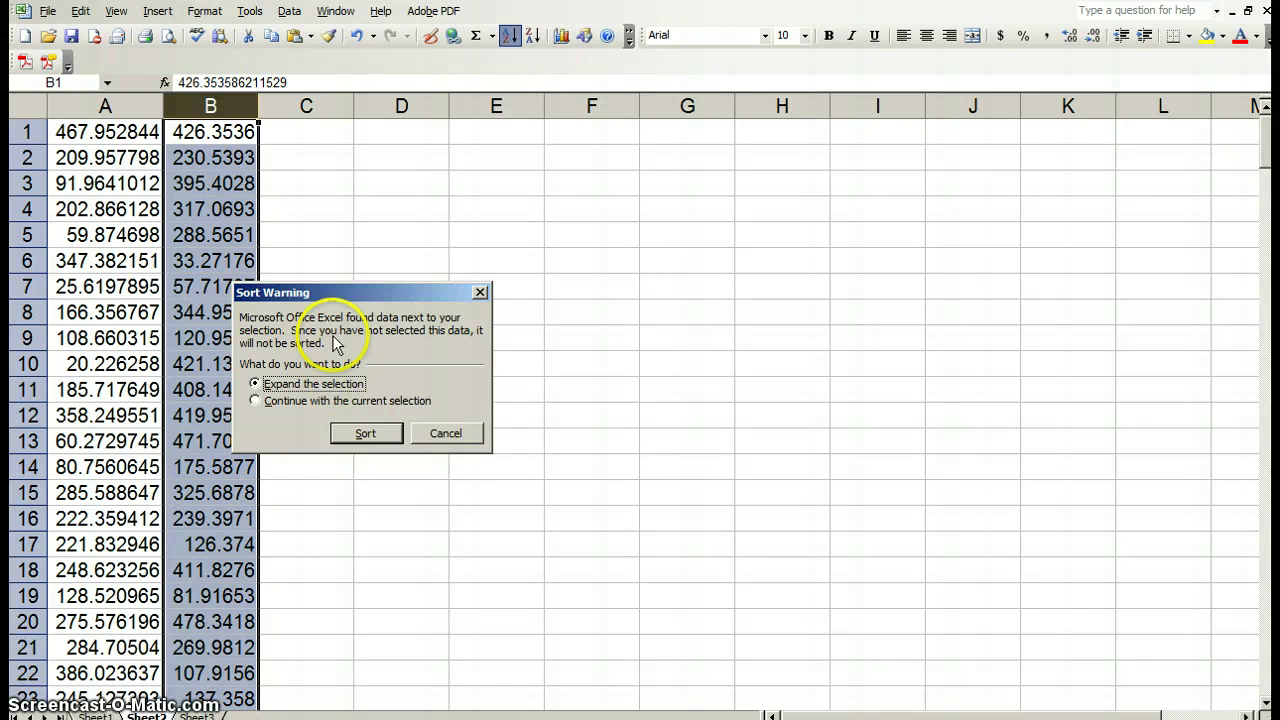
drag(378, 299, 652, 241)
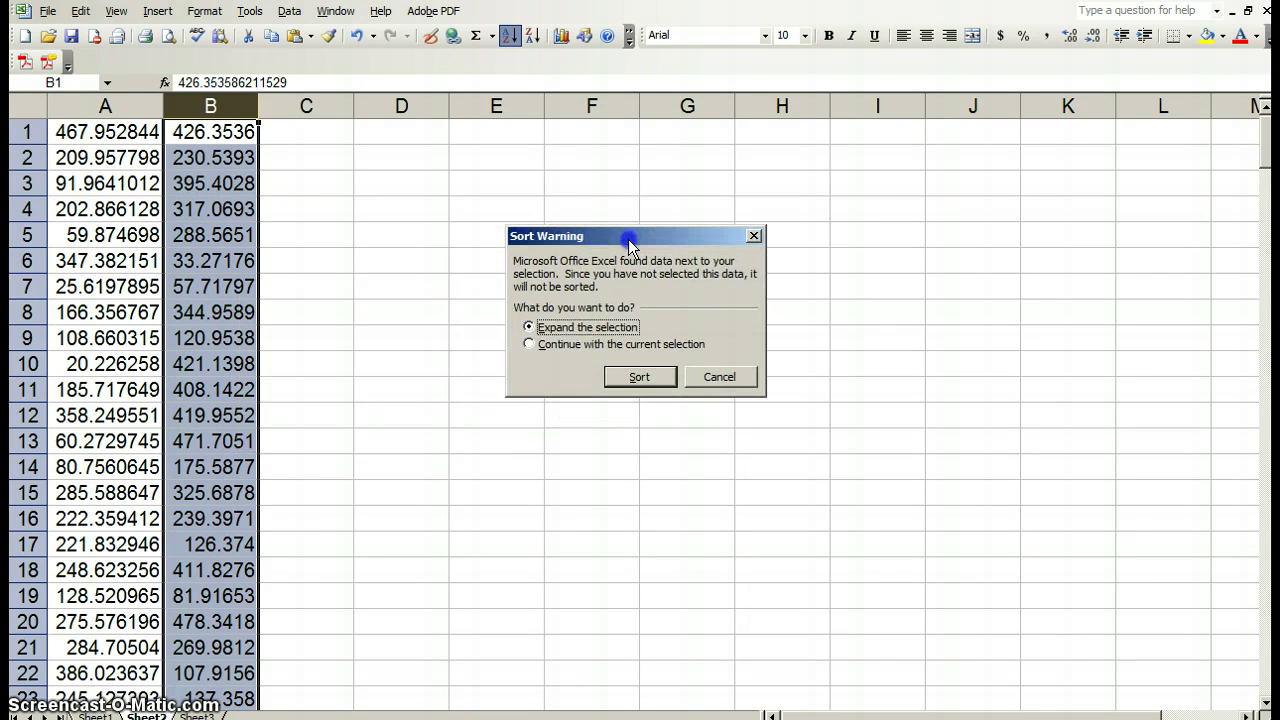
click(593, 344)
click(633, 379)
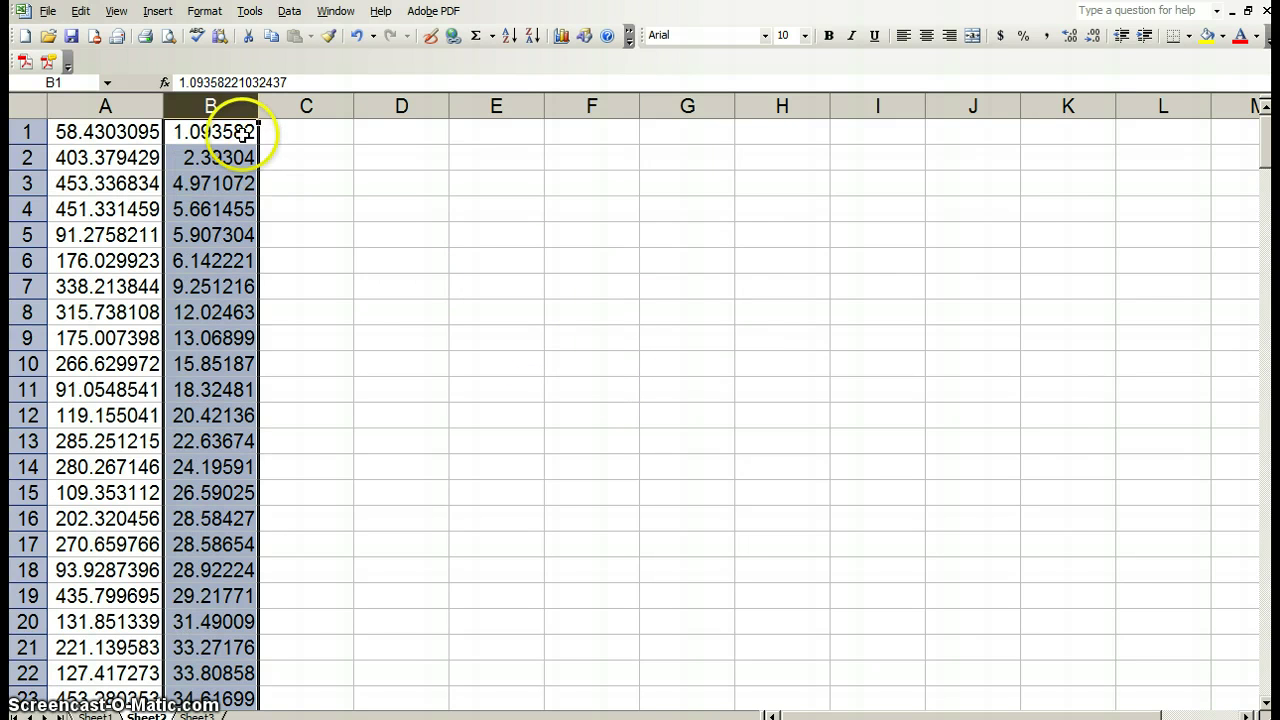
click(244, 132)
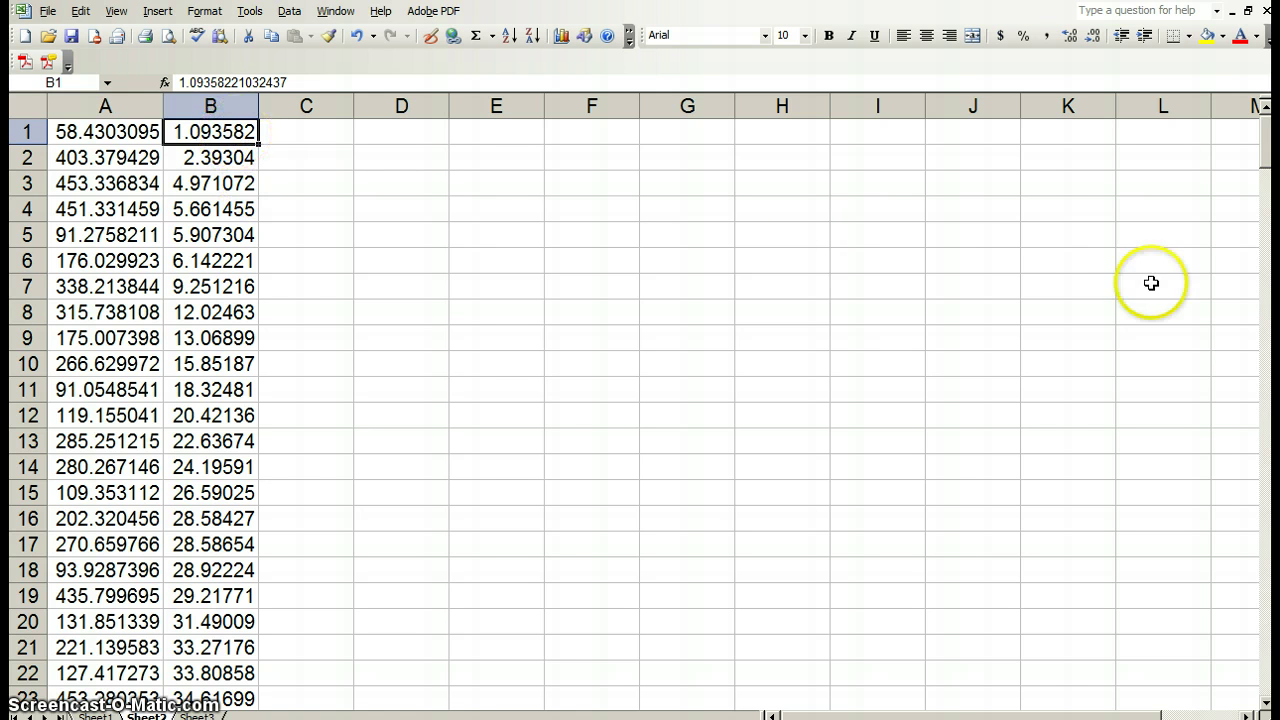
drag(1265, 152, 1262, 115)
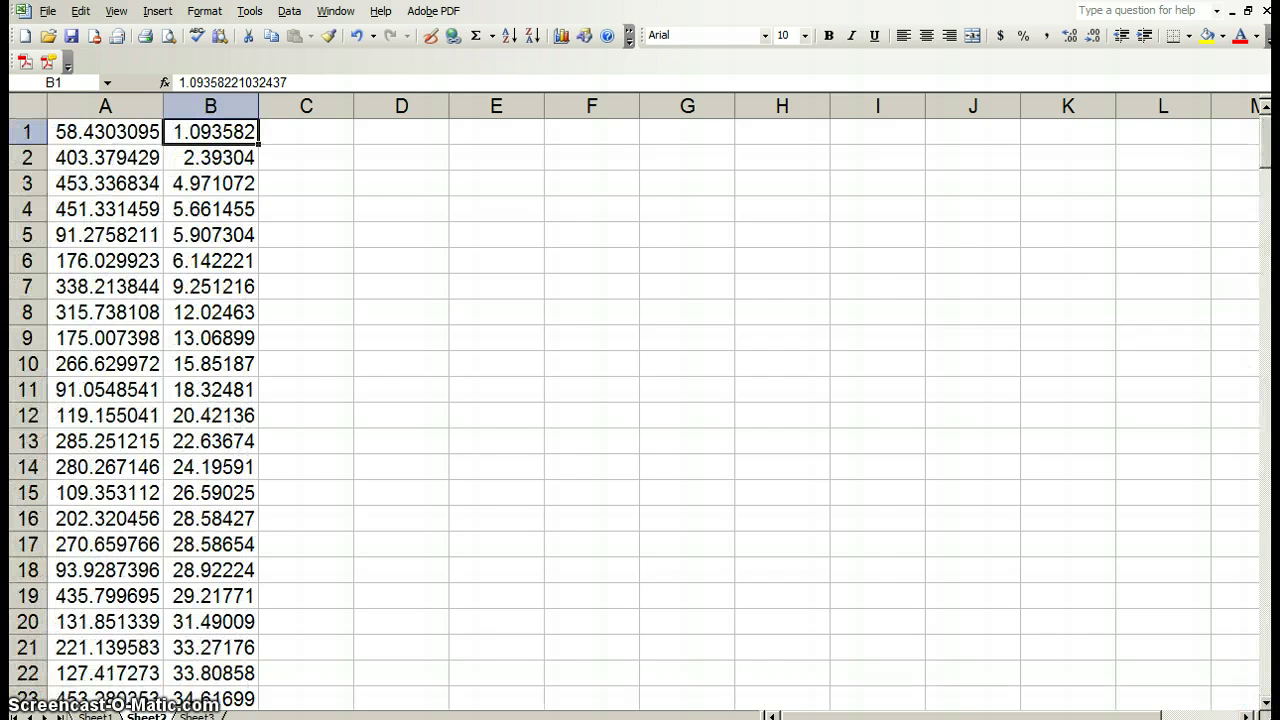
Enter 0 in C1 as the first difference
click(304, 151)
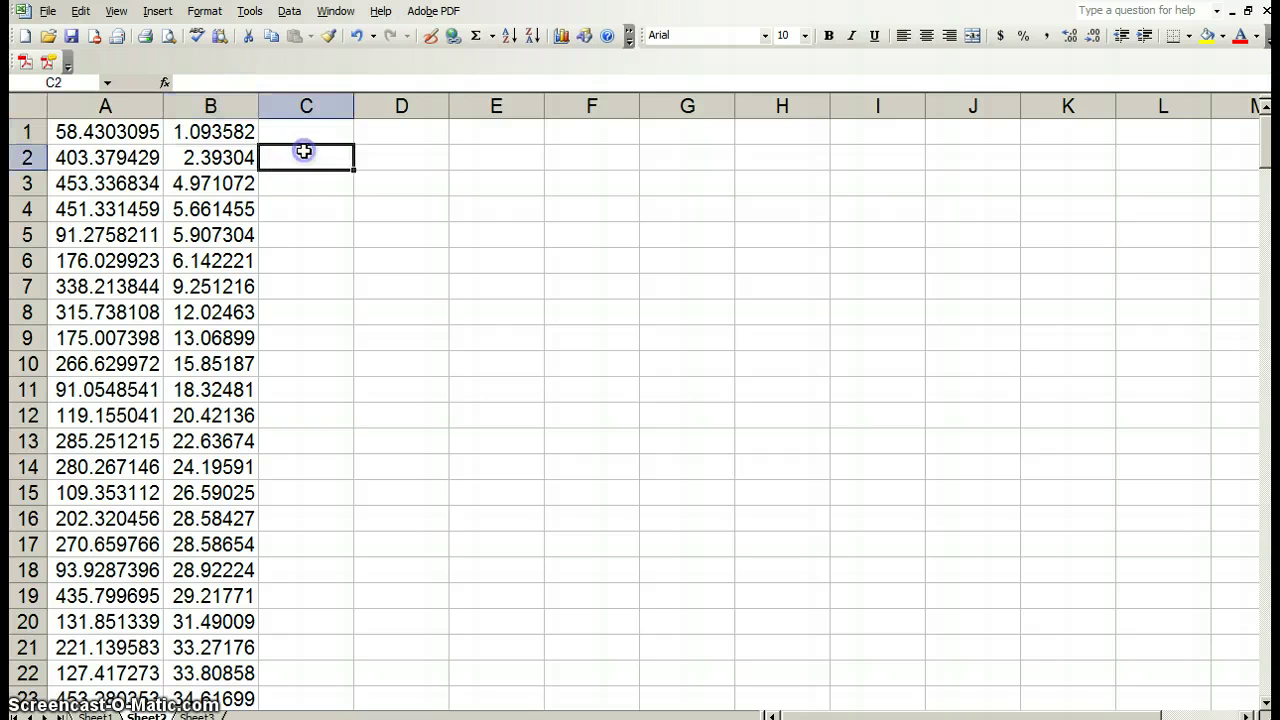
click(306, 134)
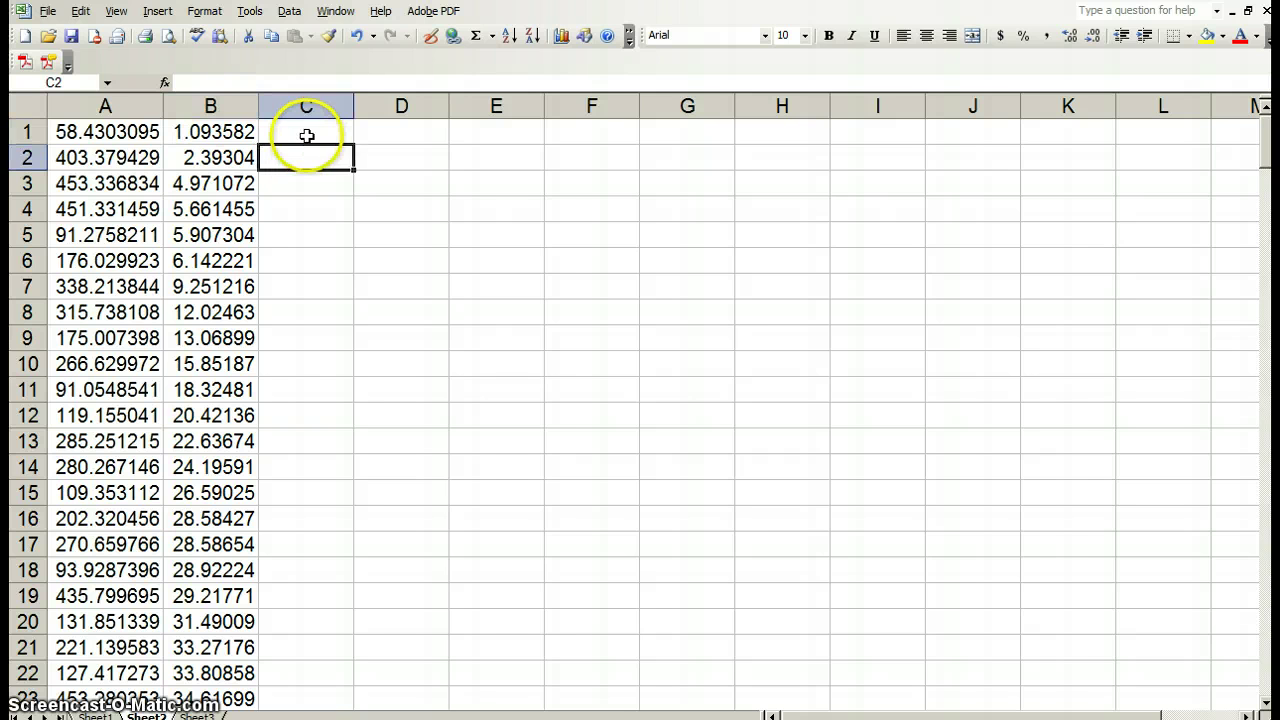
text(0)
click(313, 156)
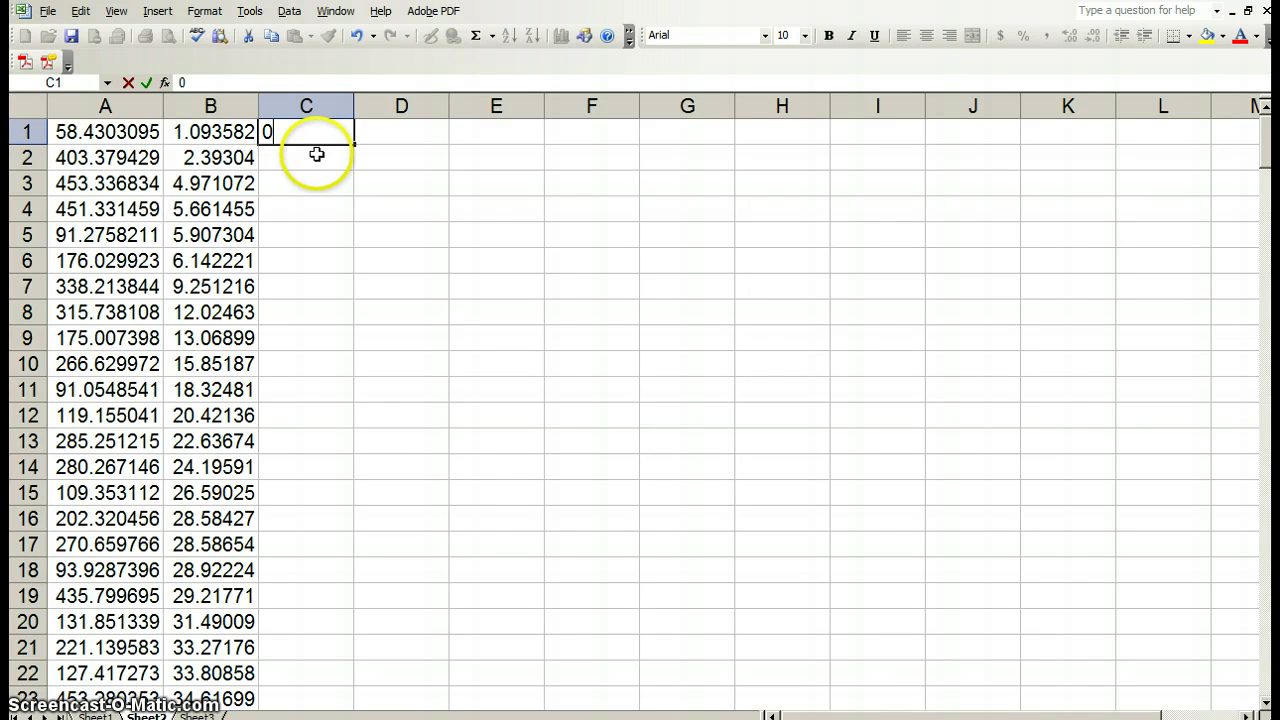
click(313, 156)
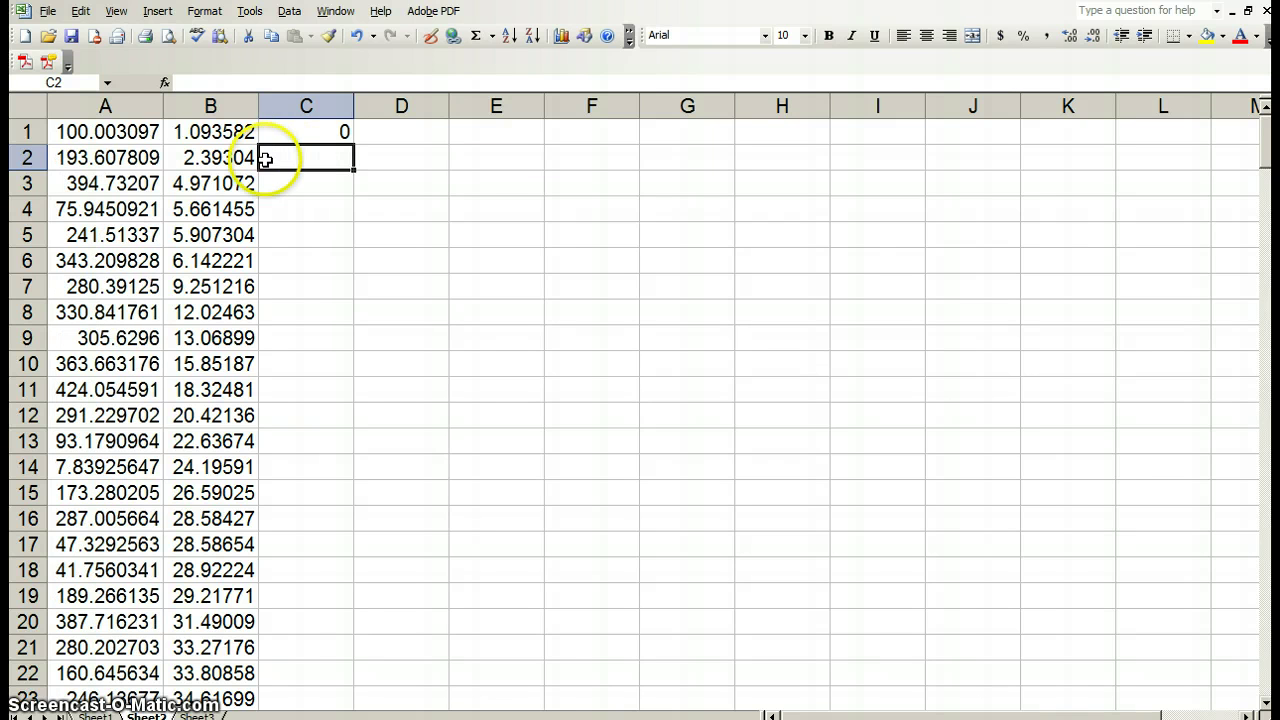
Enter the formula =B2-B1 in C2 and select C2 for filling down
text(=)
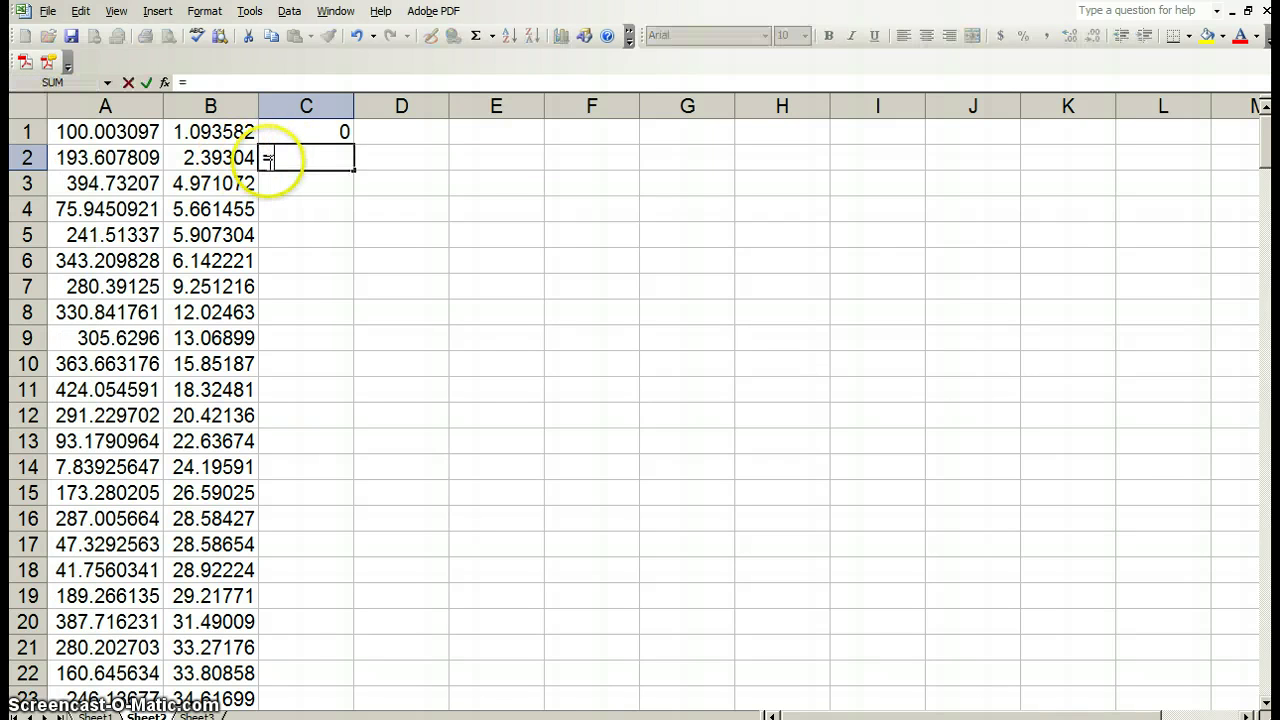
click(232, 160)
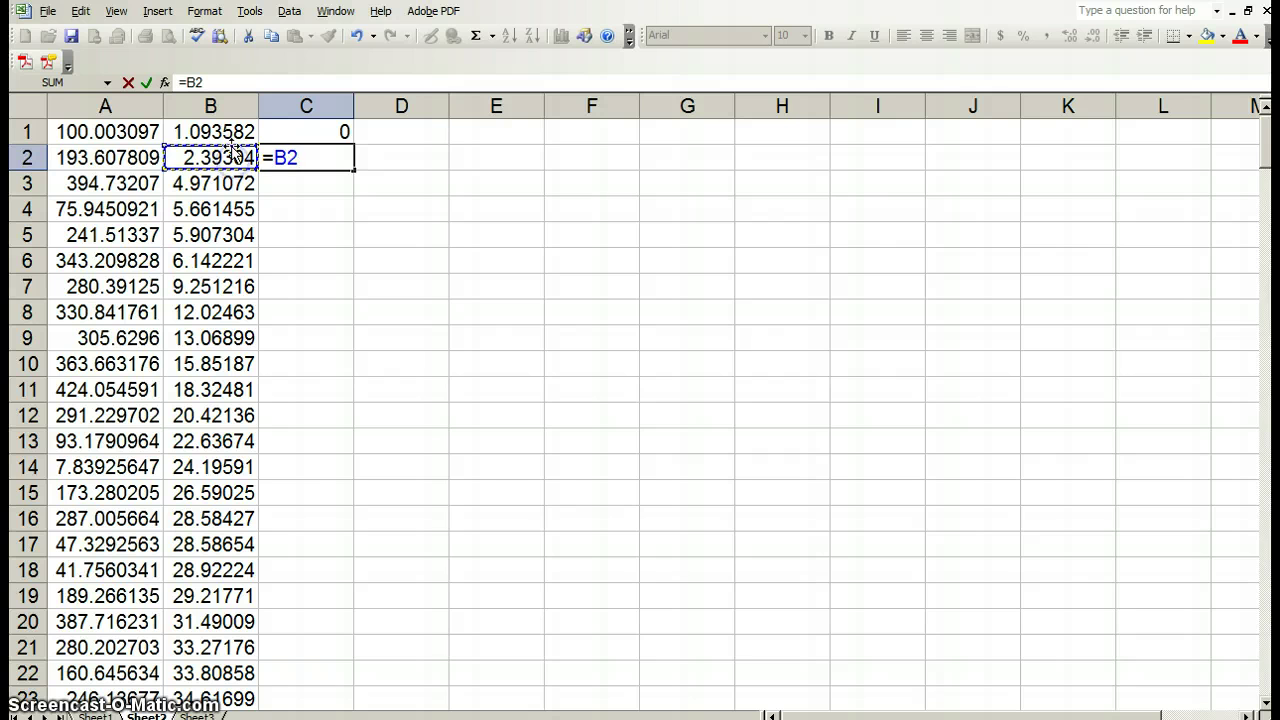
text(-)
click(231, 134)
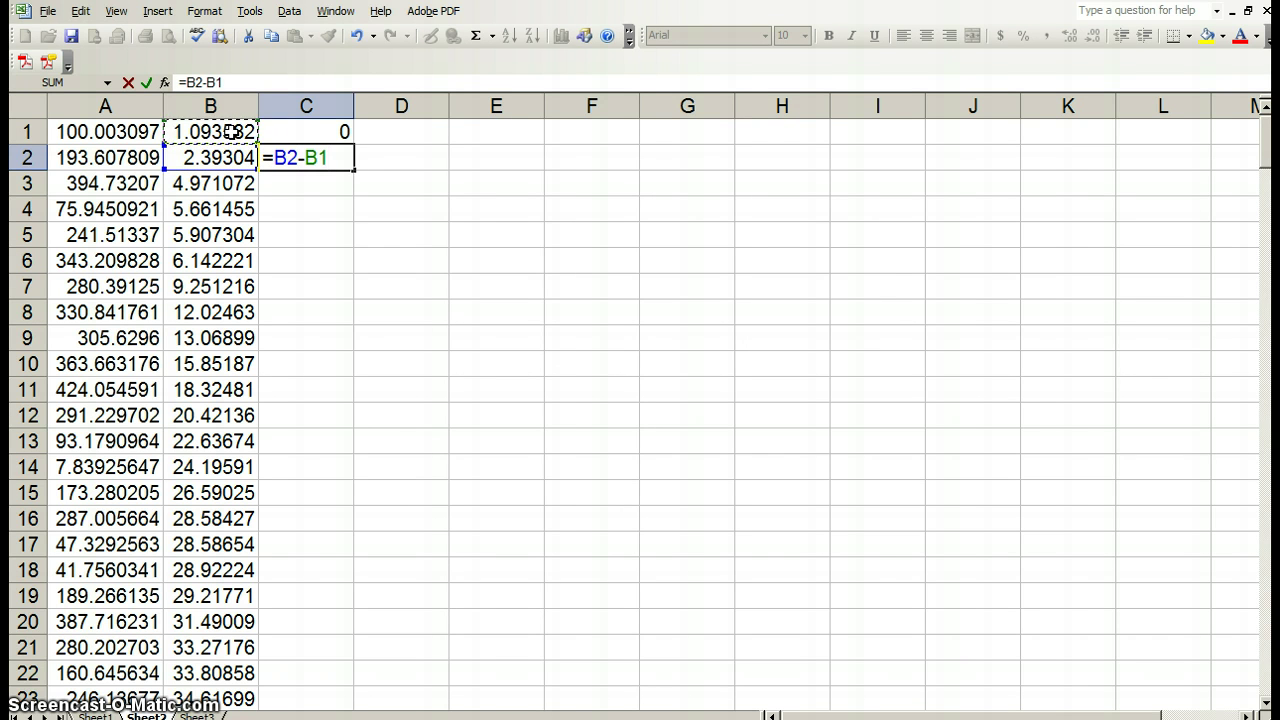
key(Return)
click(310, 162)
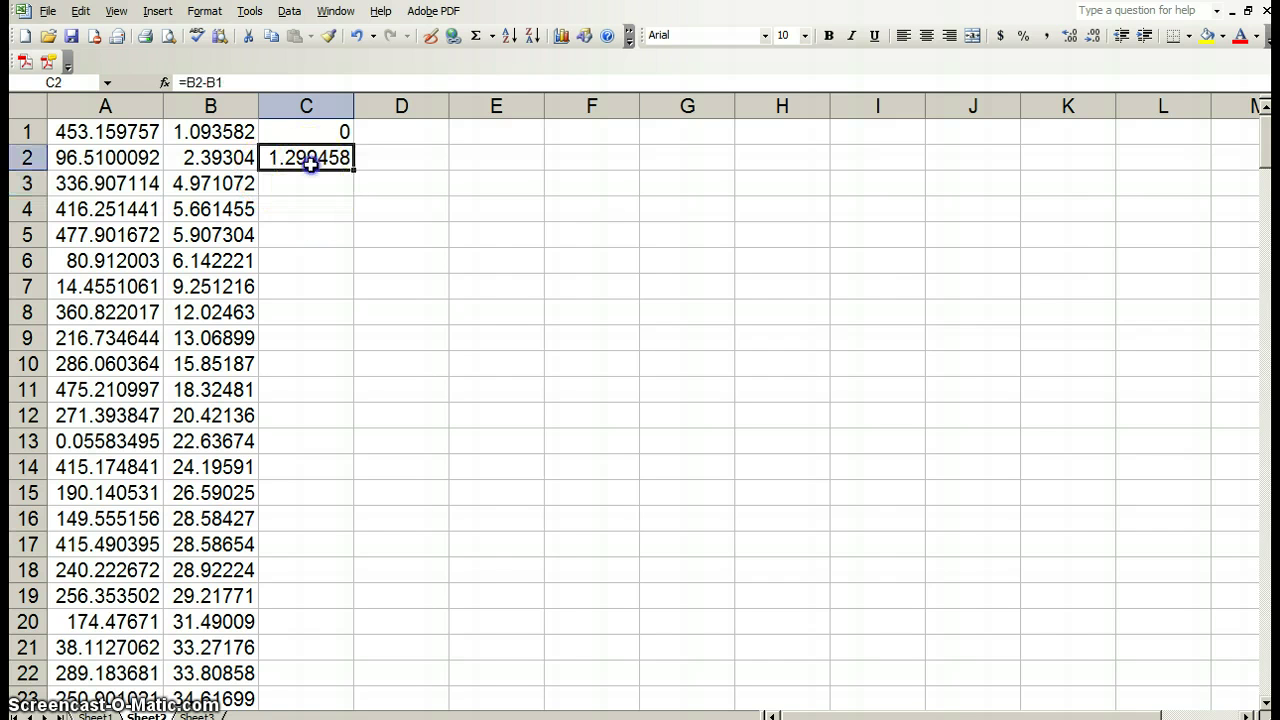
double_click(312, 166)
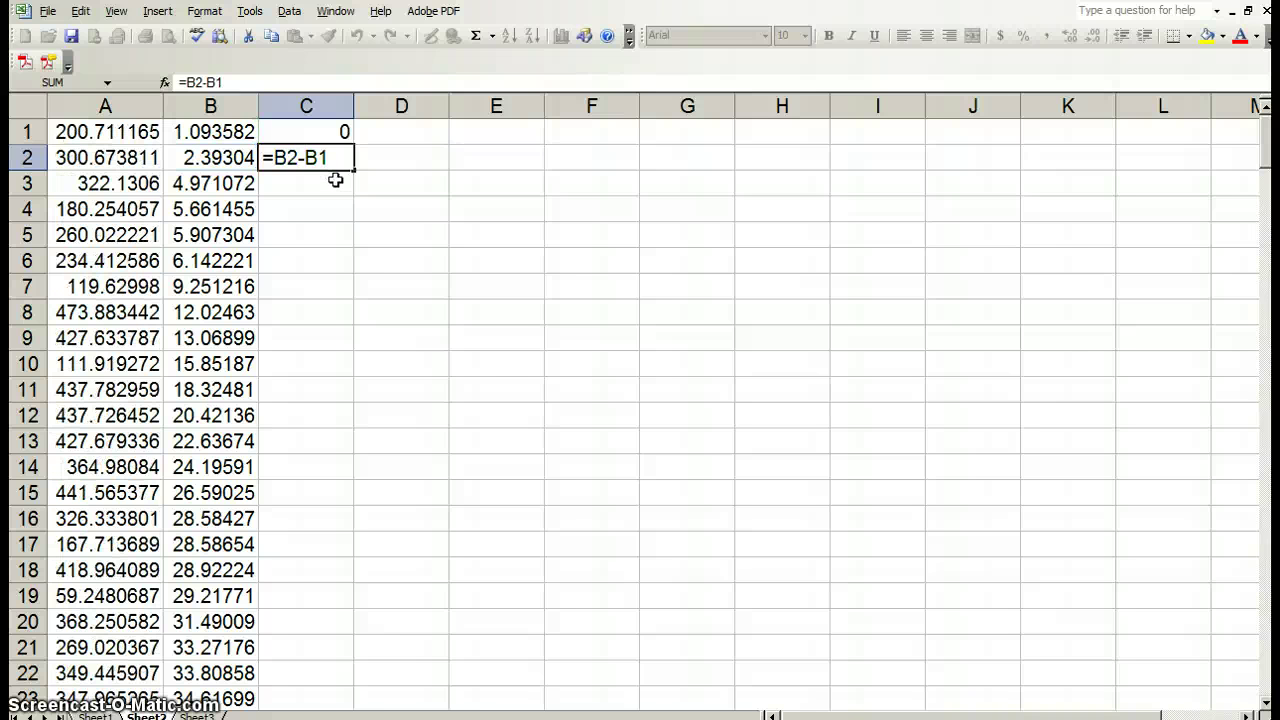
key(Return)
click(329, 190)
click(329, 160)
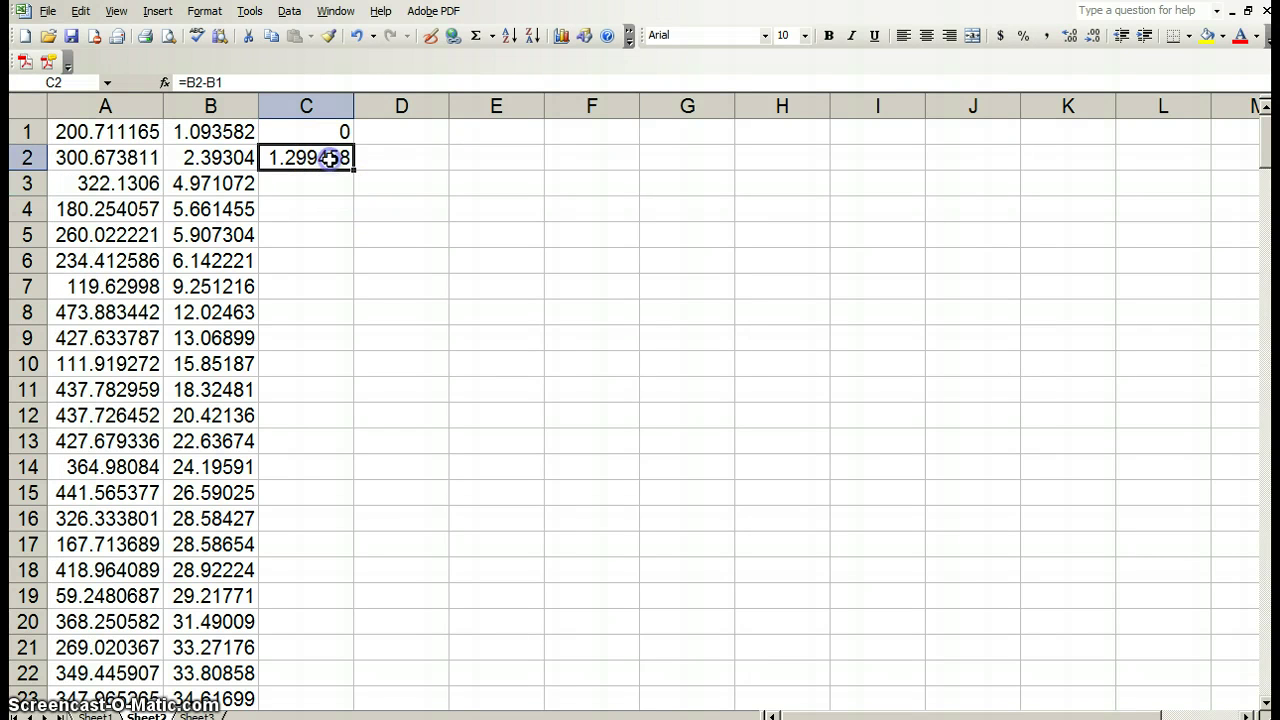
Fill C2's =B2-B1 formula down column C to row 240, then scroll back up
drag(352, 171, 362, 338)
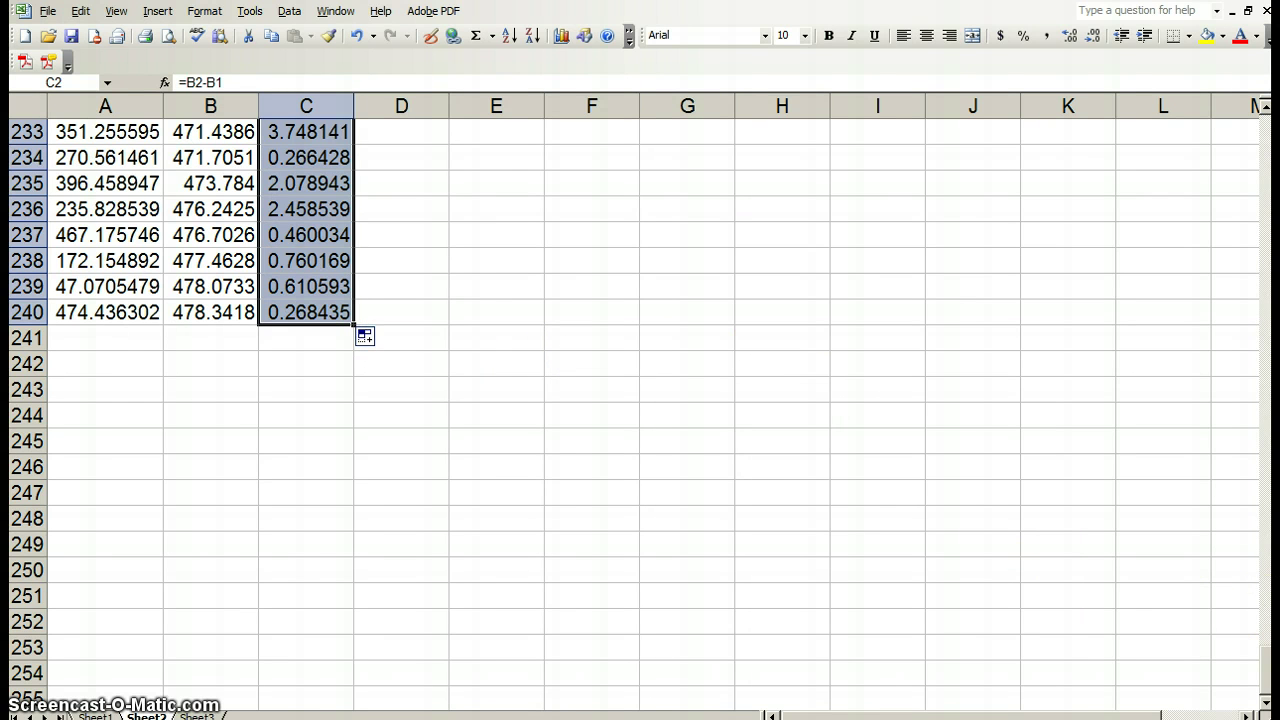
click(1265, 612)
click(1265, 612)
click(1265, 612)
click(1265, 480)
click(1265, 480)
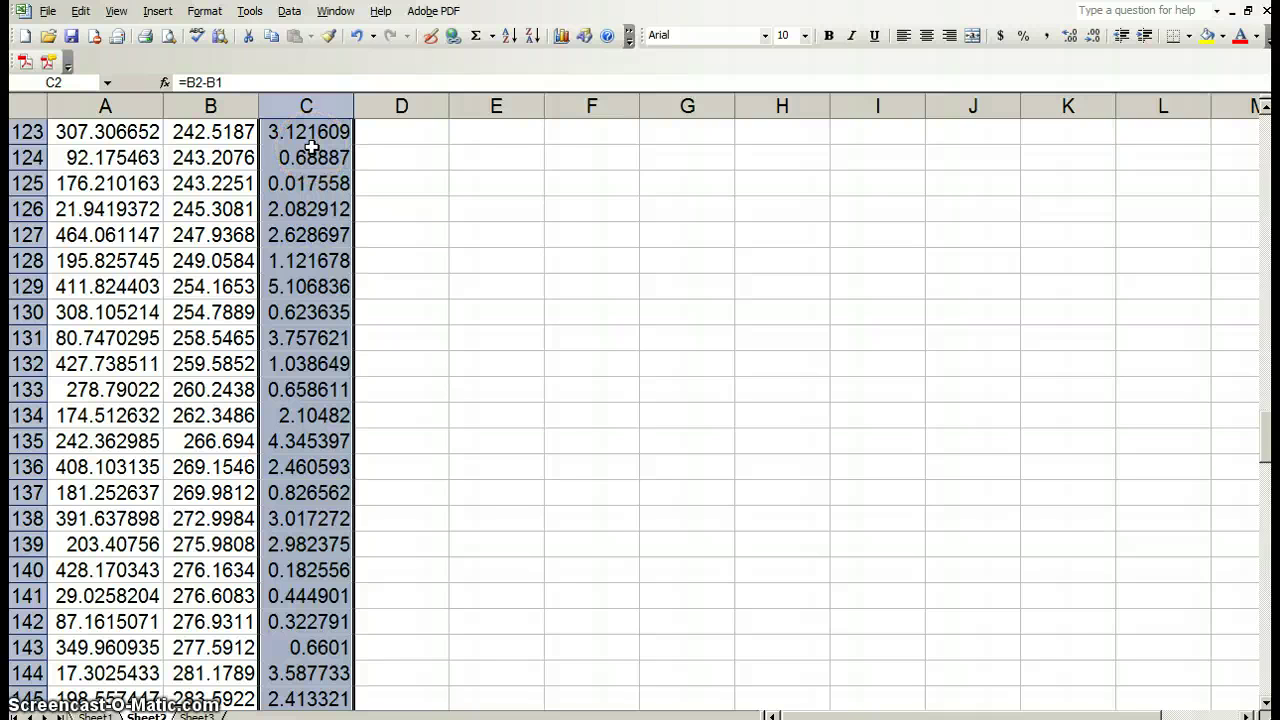
Select and copy the whole differences column C
key(ctrl+c)
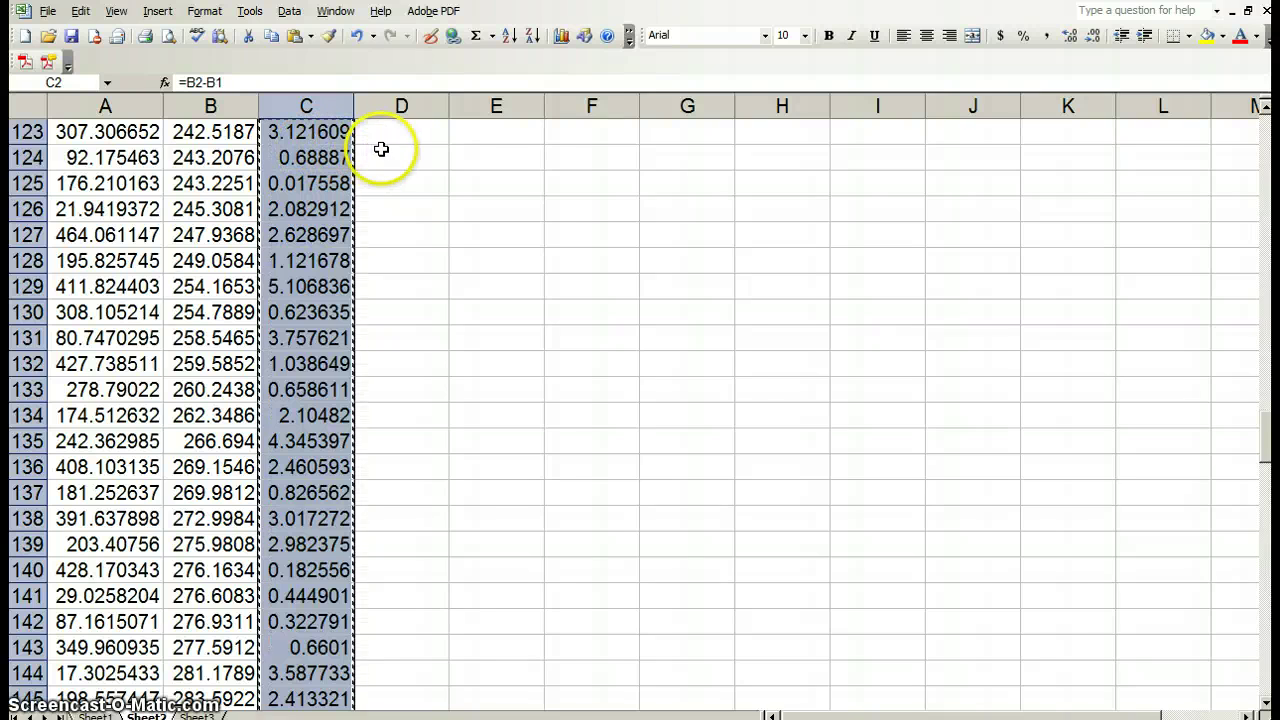
click(396, 135)
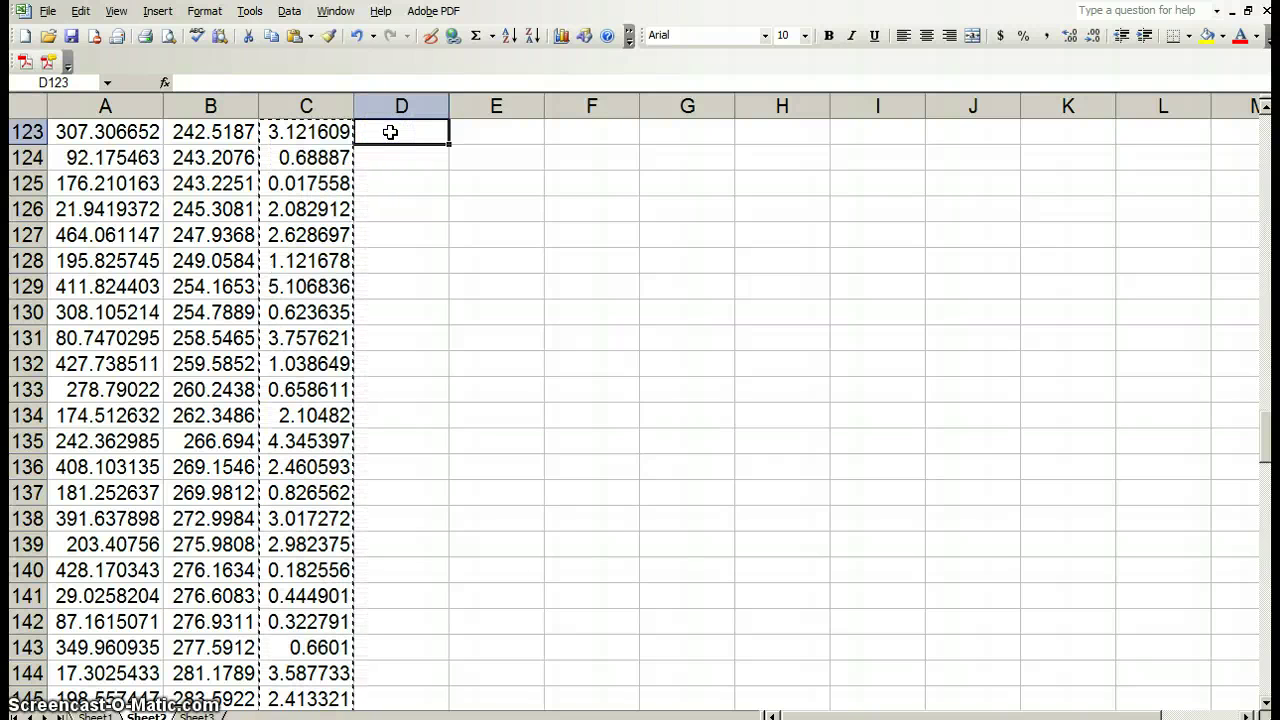
scroll(390, 132, up, 3)
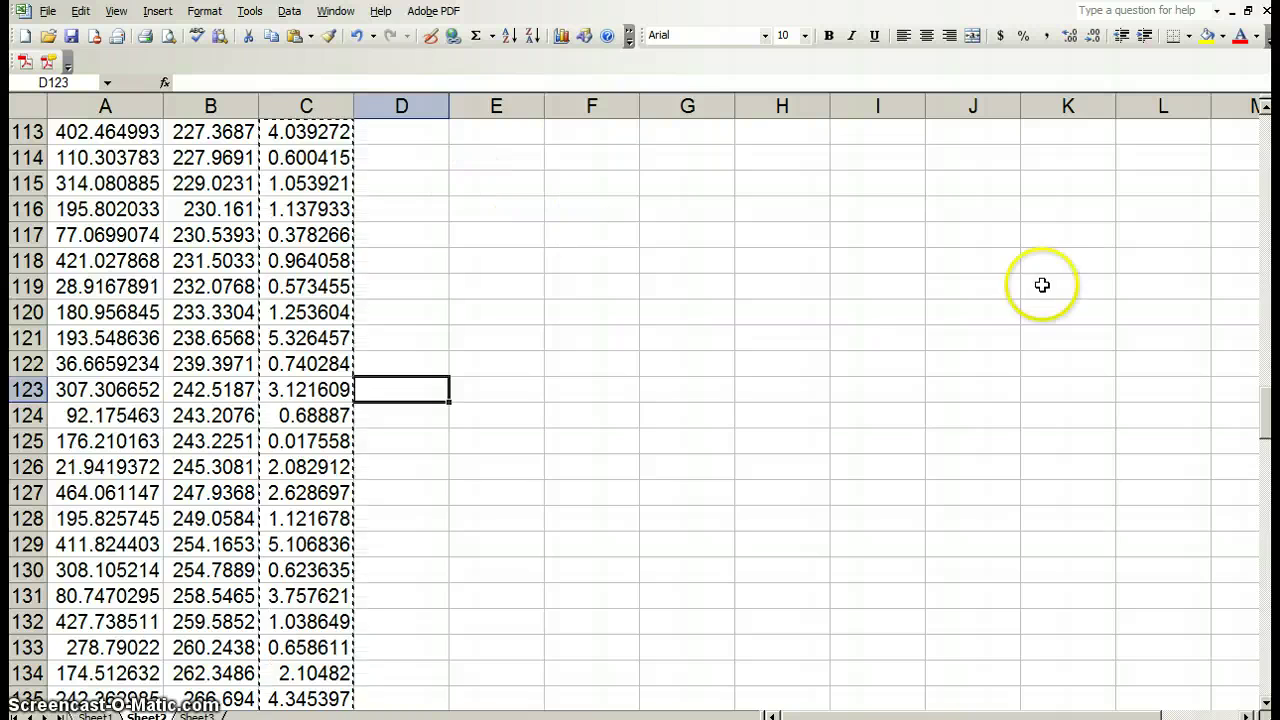
drag(1264, 418, 1265, 140)
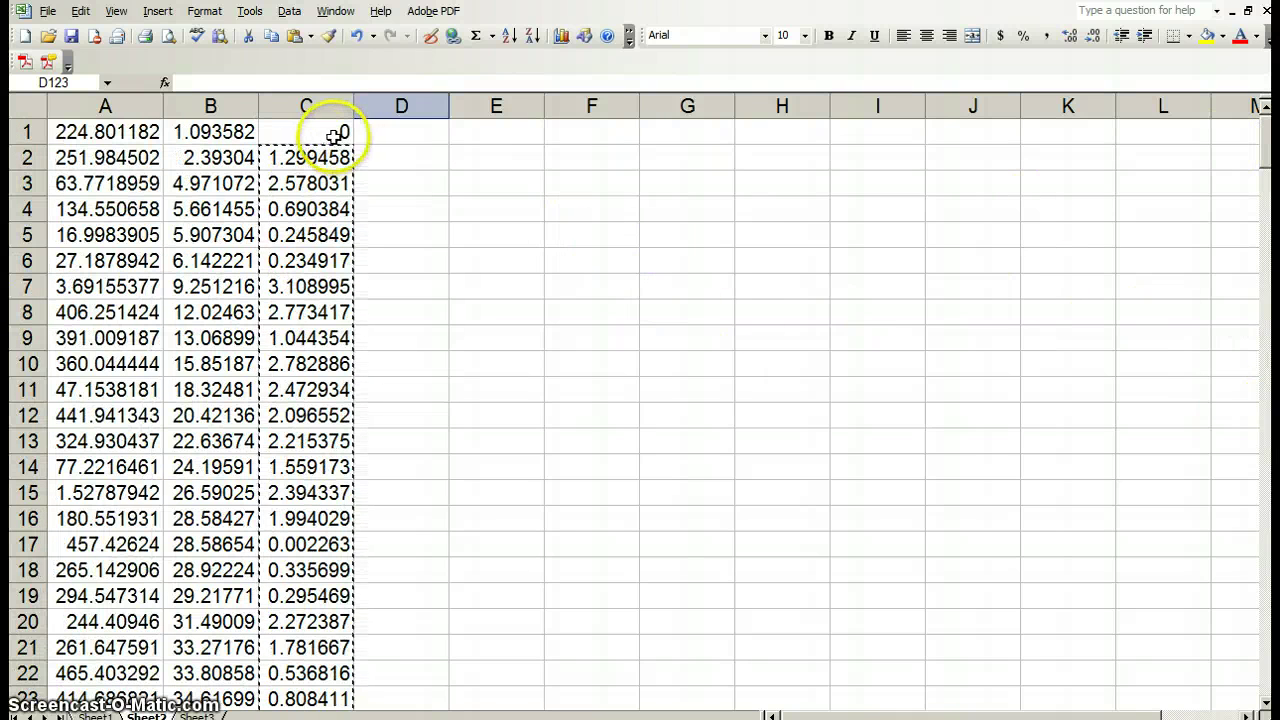
click(312, 104)
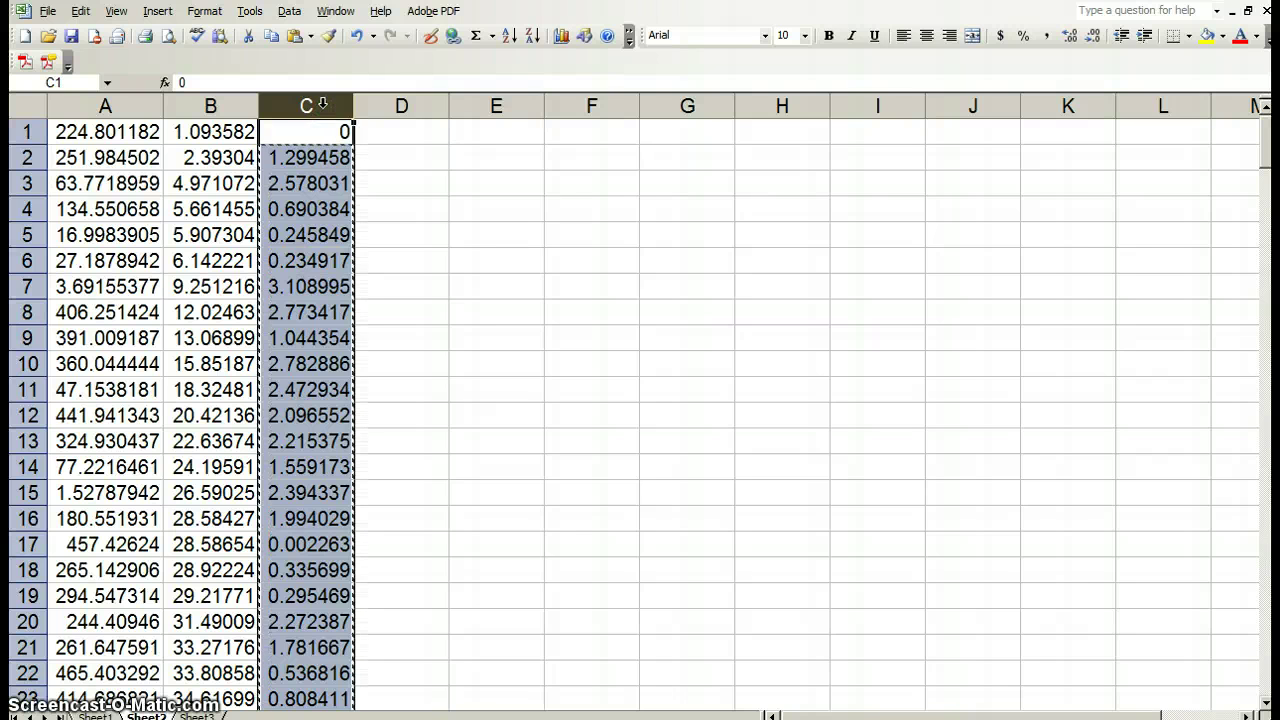
click(387, 134)
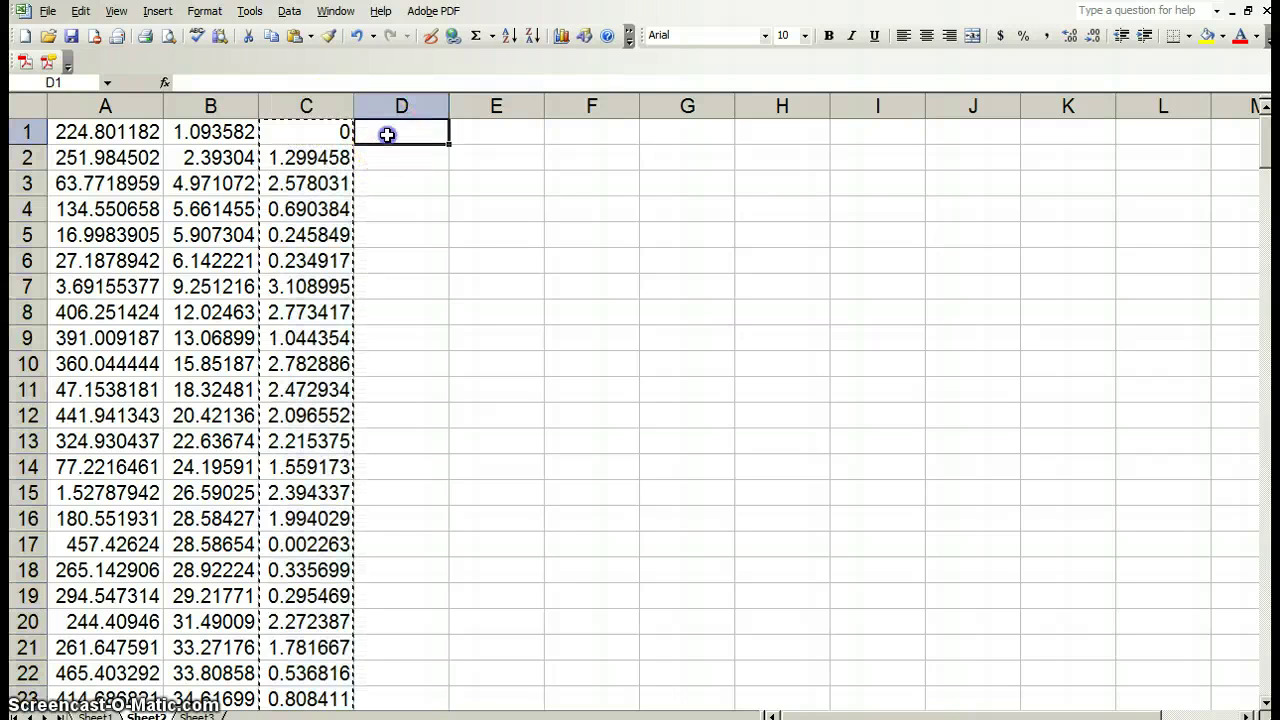
double_click(387, 134)
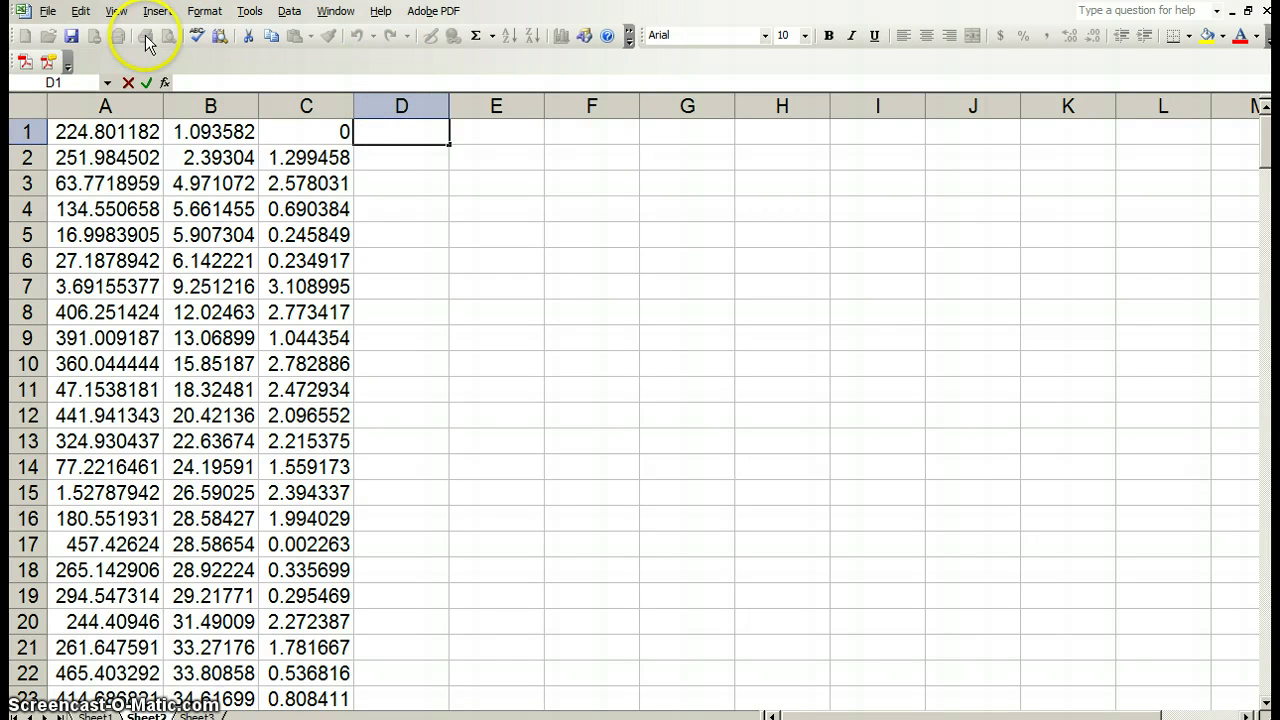
click(81, 12)
click(83, 13)
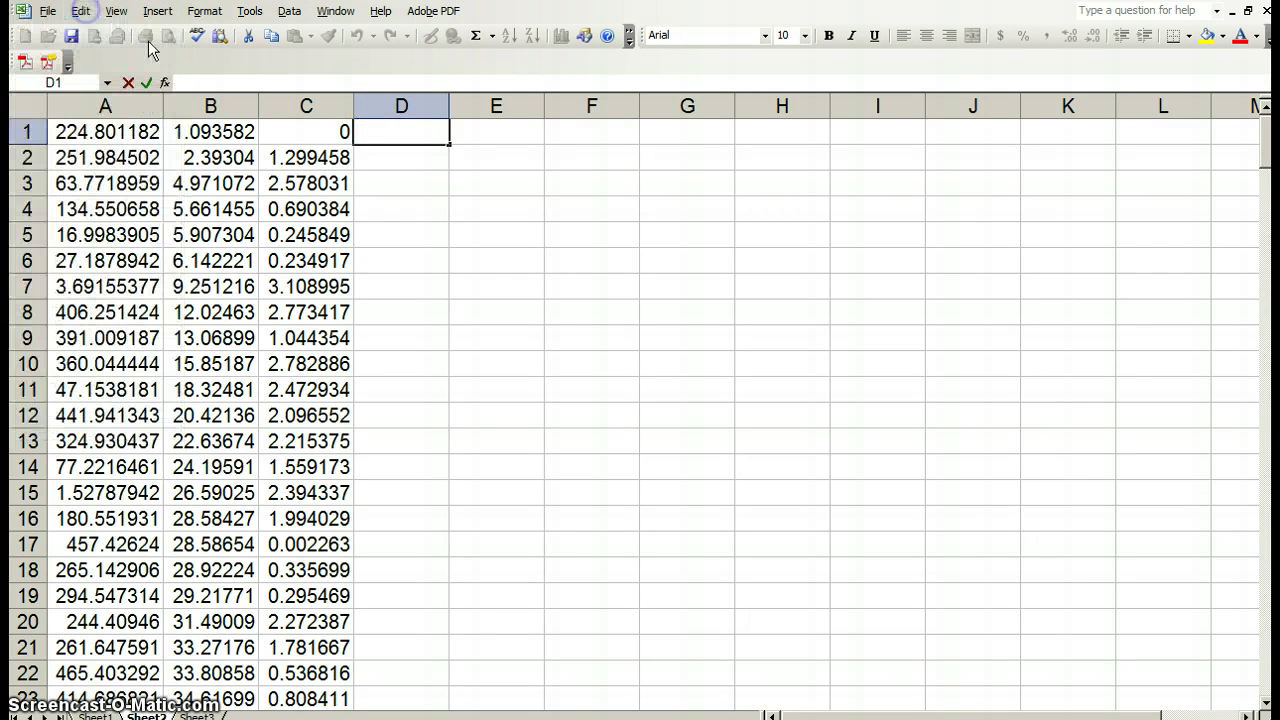
click(395, 134)
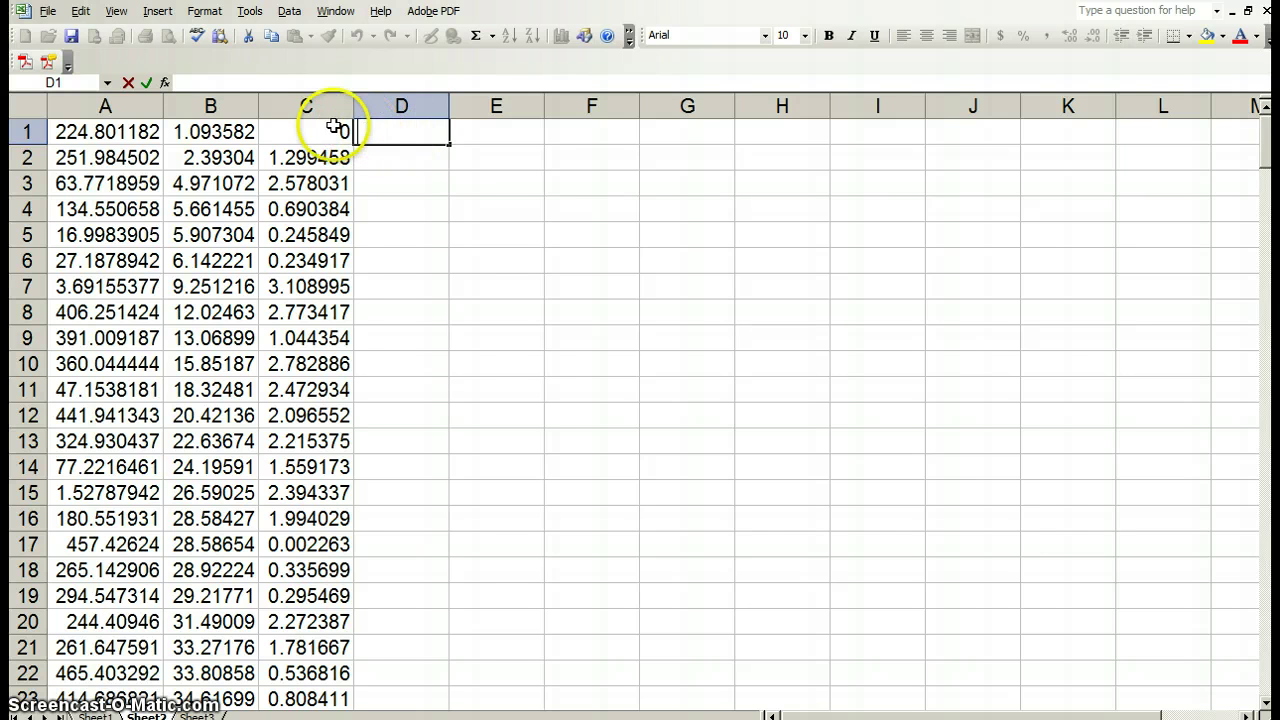
click(308, 105)
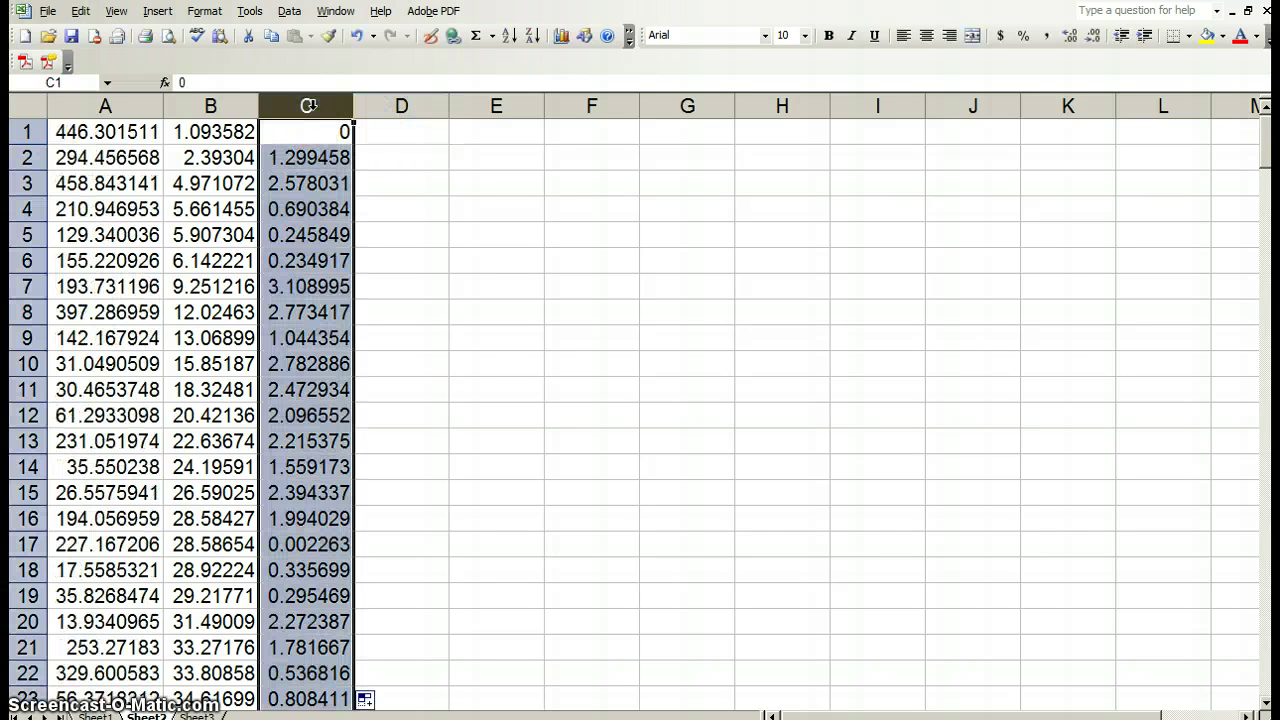
key(ctrl+c)
Paste column C's differences into column D from D1 as values only
right_click(385, 133)
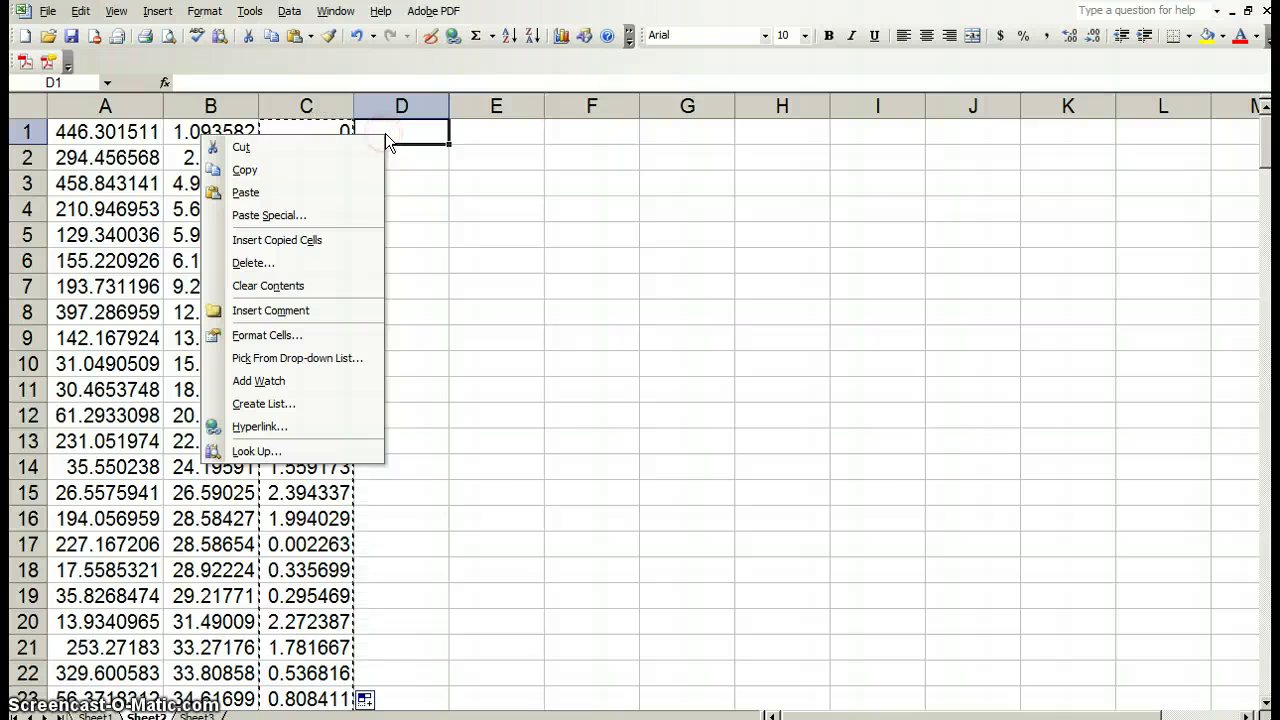
click(345, 214)
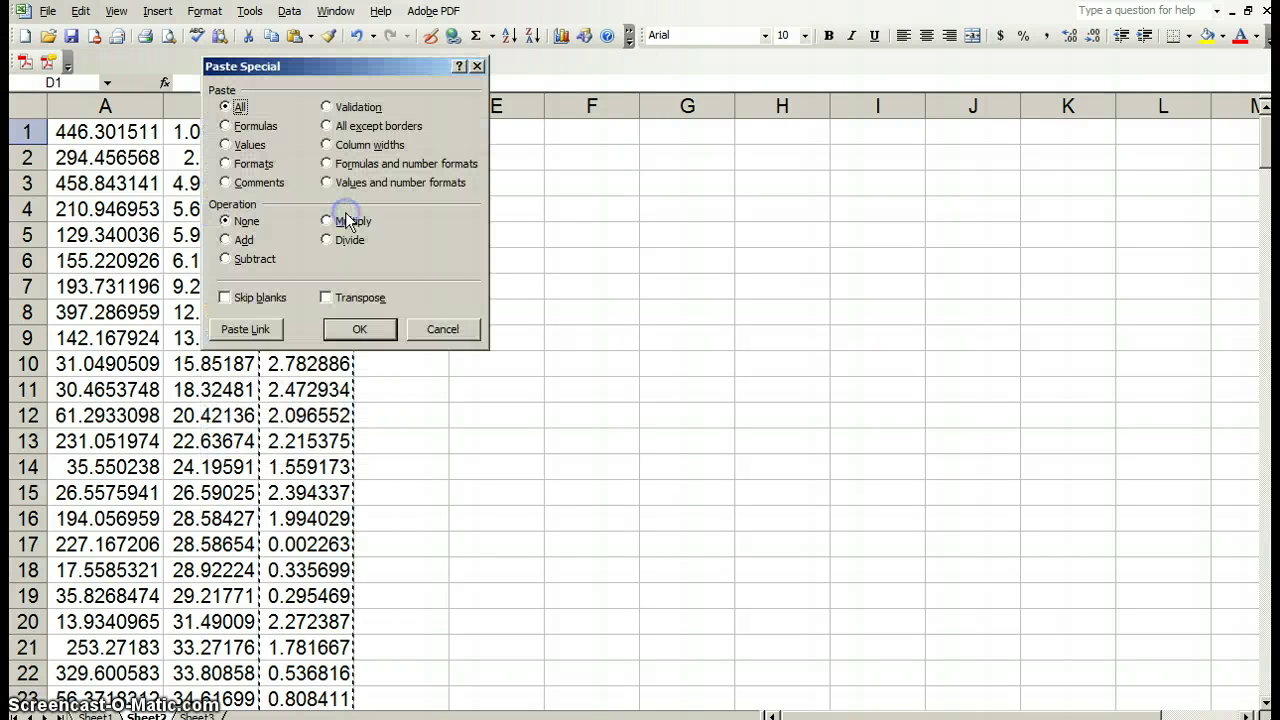
click(229, 144)
click(368, 330)
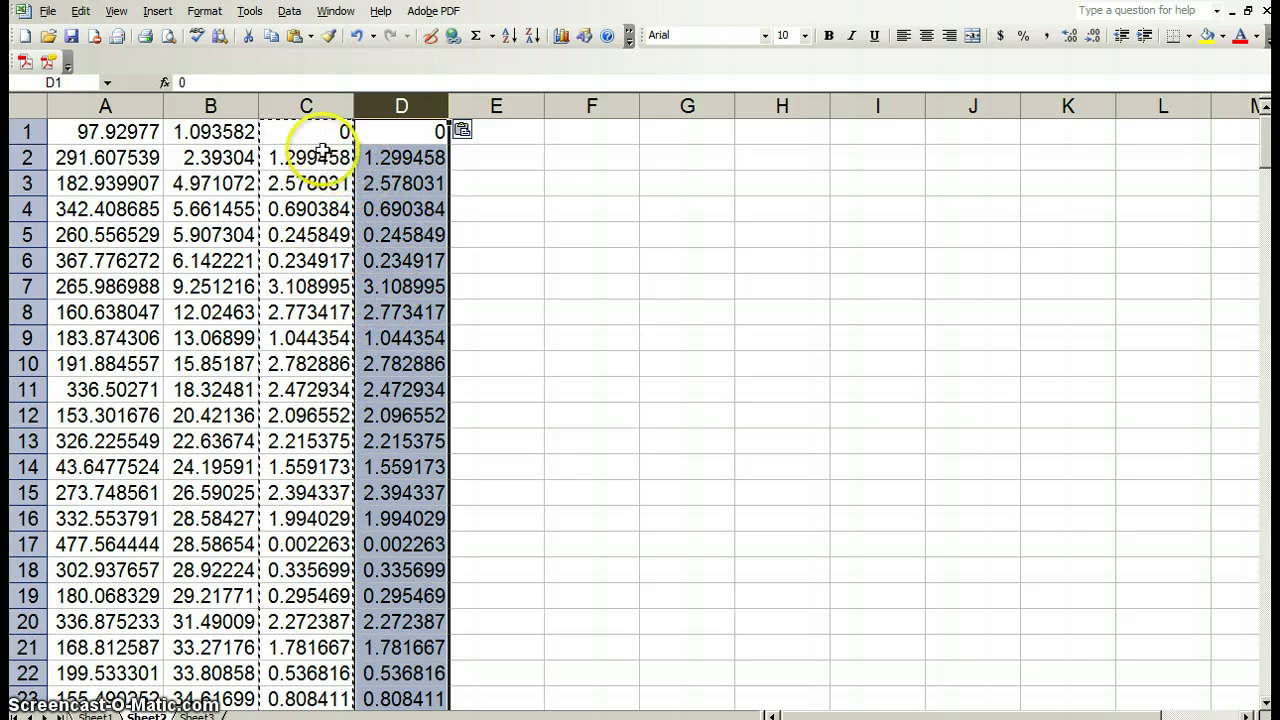
click(402, 158)
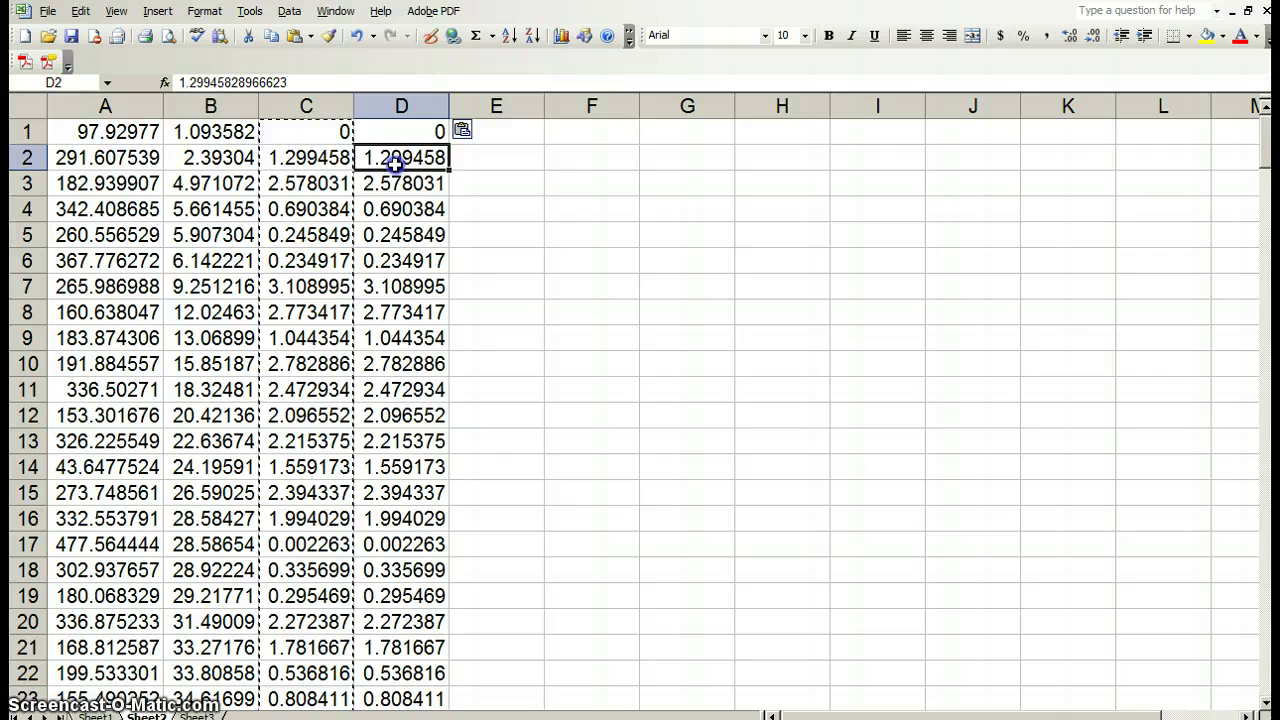
click(412, 234)
click(412, 286)
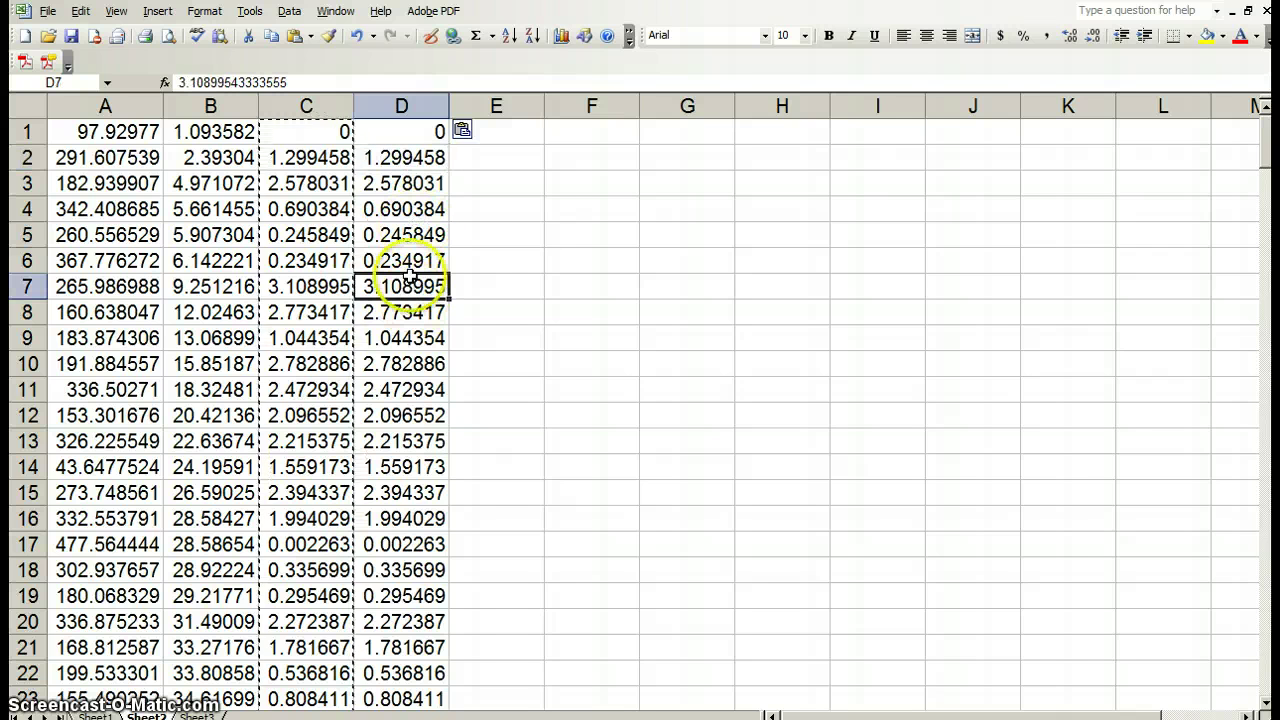
key(Escape)
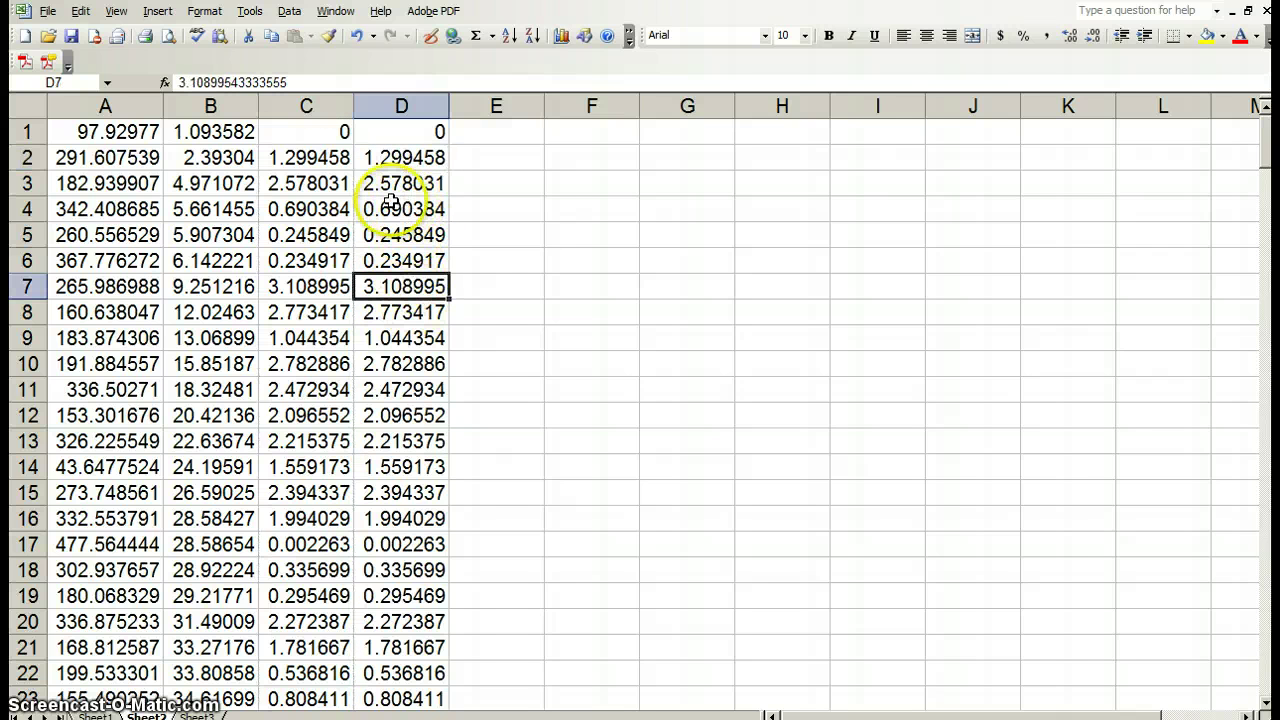
Sort column D ascending on its own, continuing with the current selection in the Sort Warning
click(401, 106)
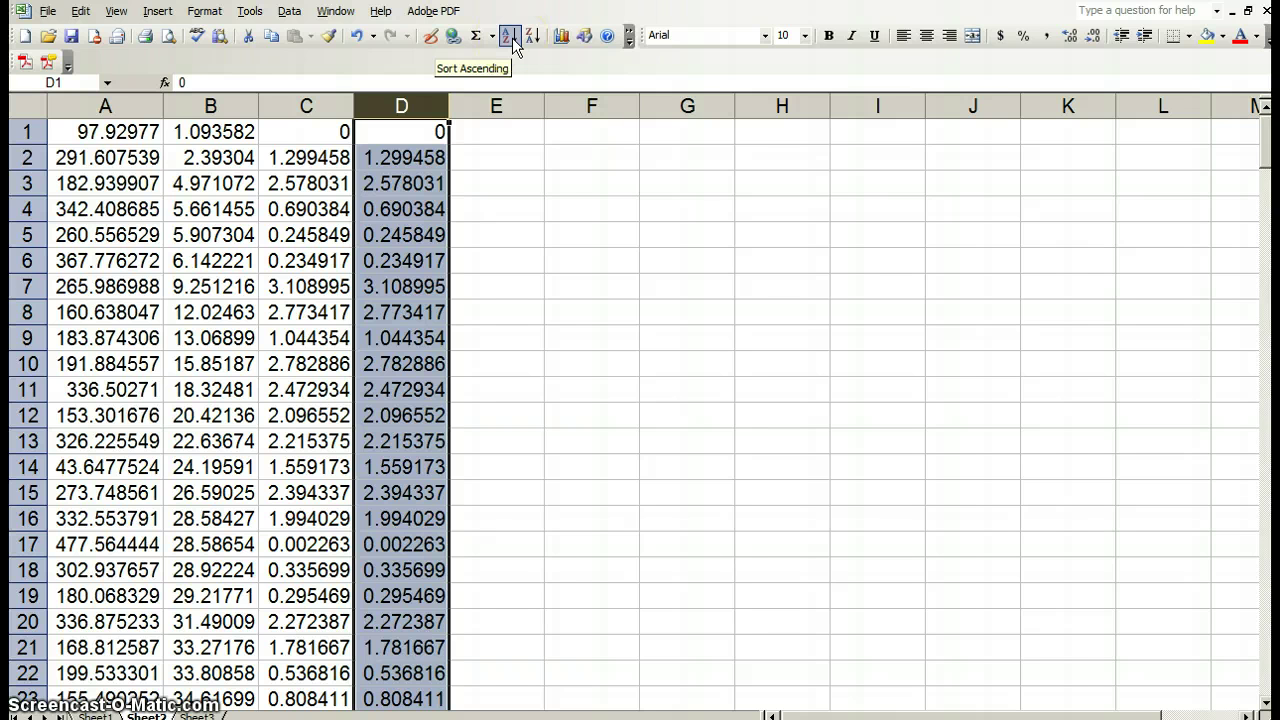
click(512, 38)
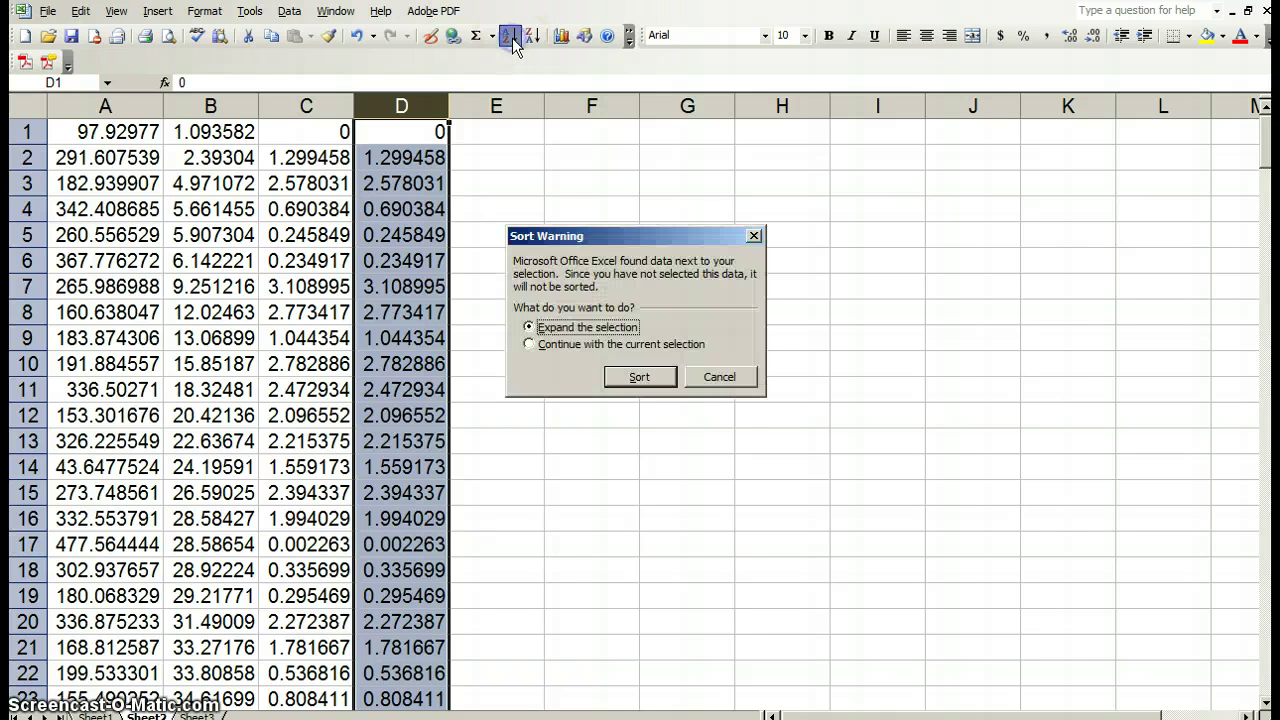
click(626, 327)
click(634, 345)
click(640, 378)
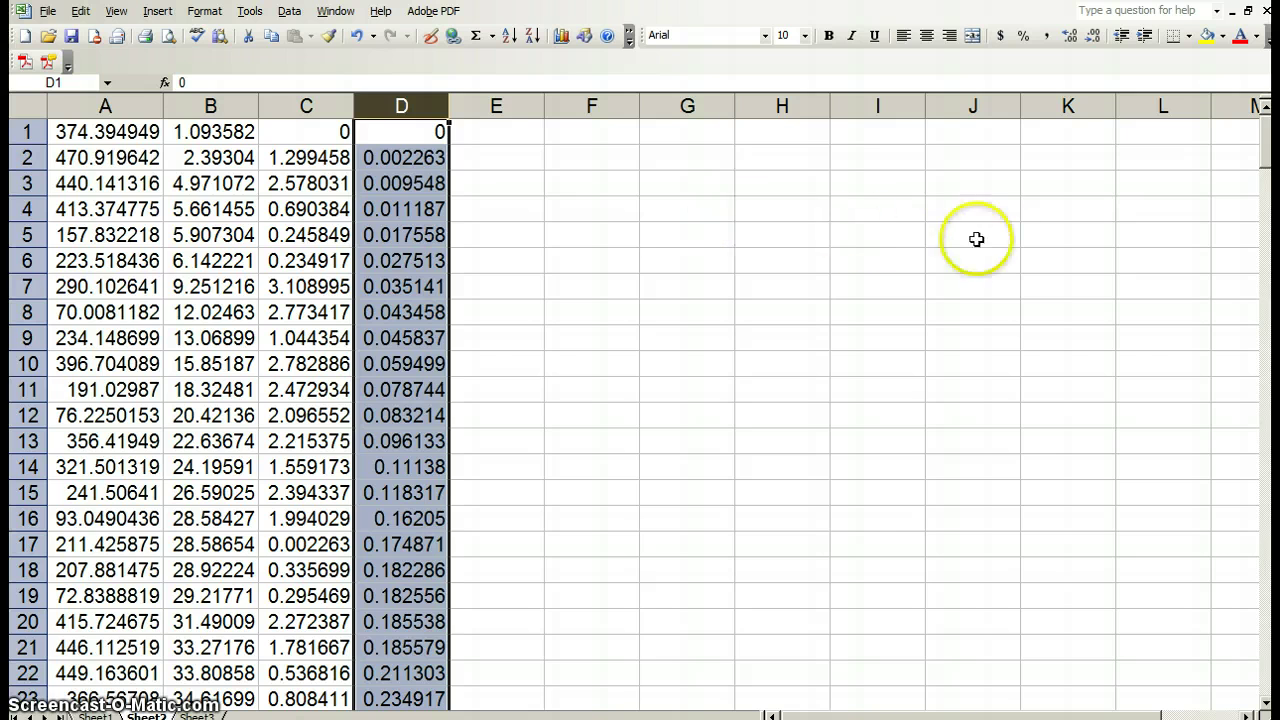
drag(1268, 170, 1220, 695)
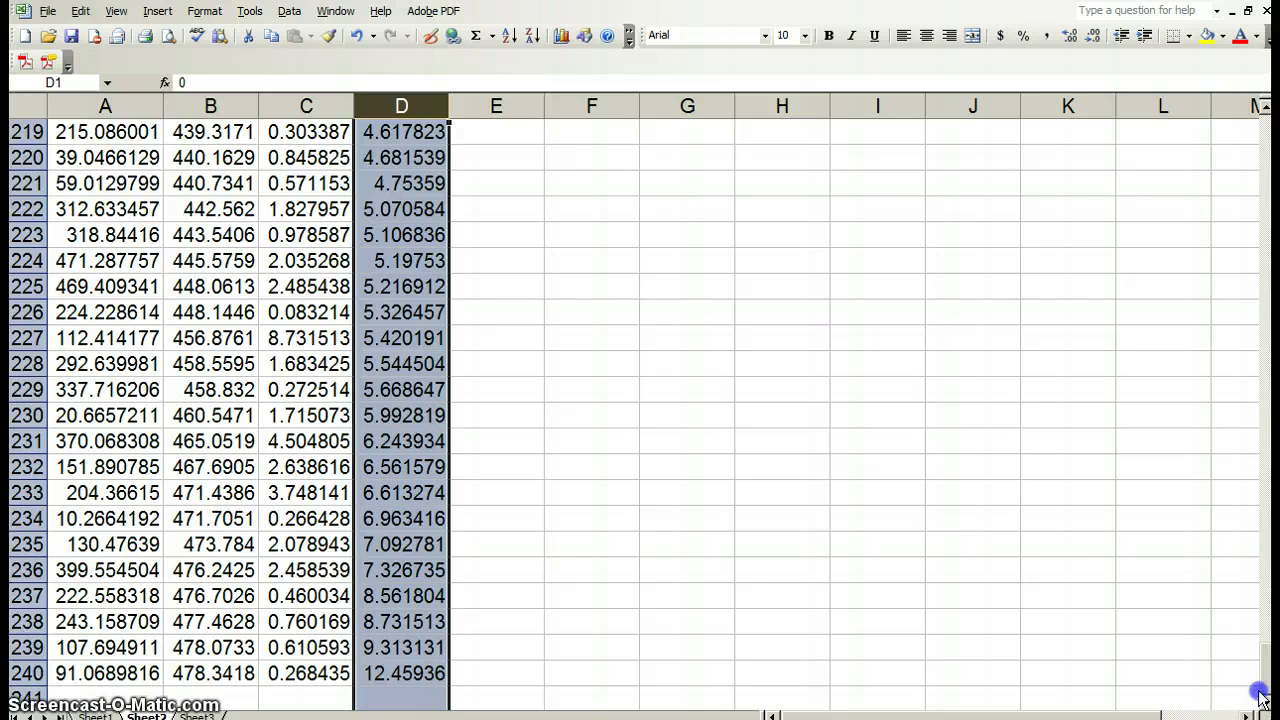
drag(1258, 693, 1265, 150)
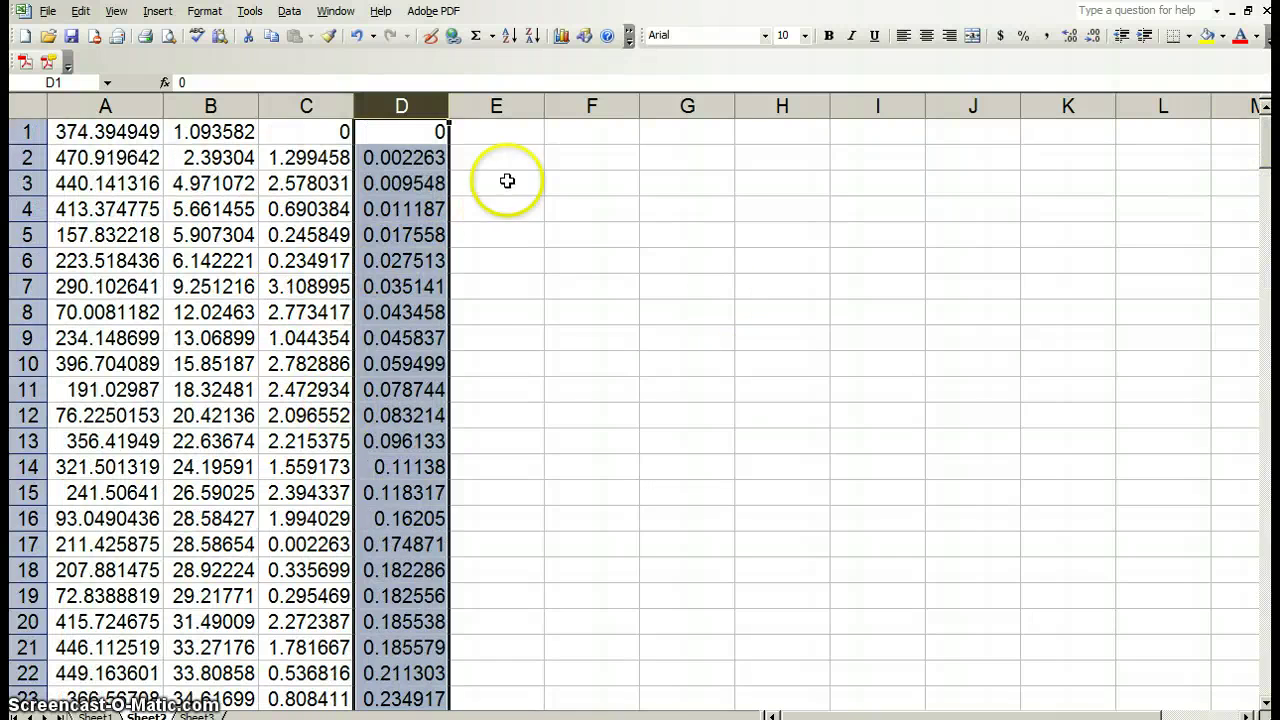
click(520, 140)
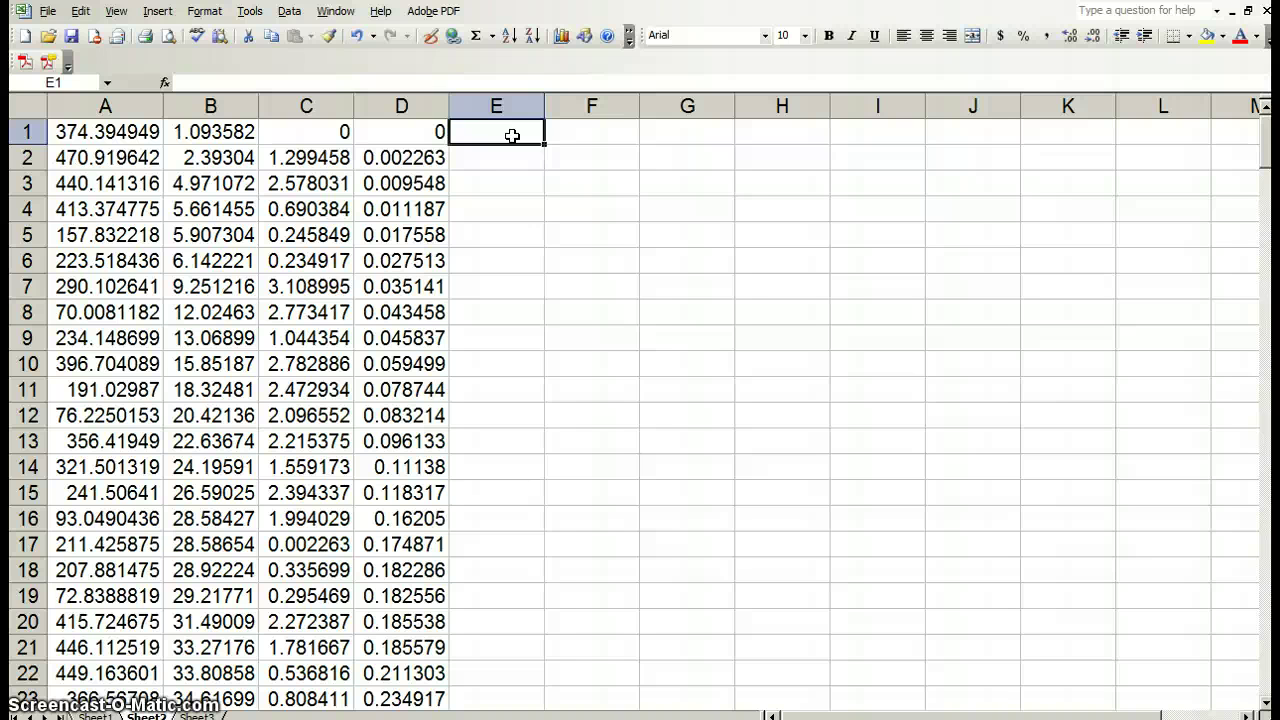
Type the bin values 1 through 13 into cells F1 to F13
click(593, 140)
text(1)
key(Return)
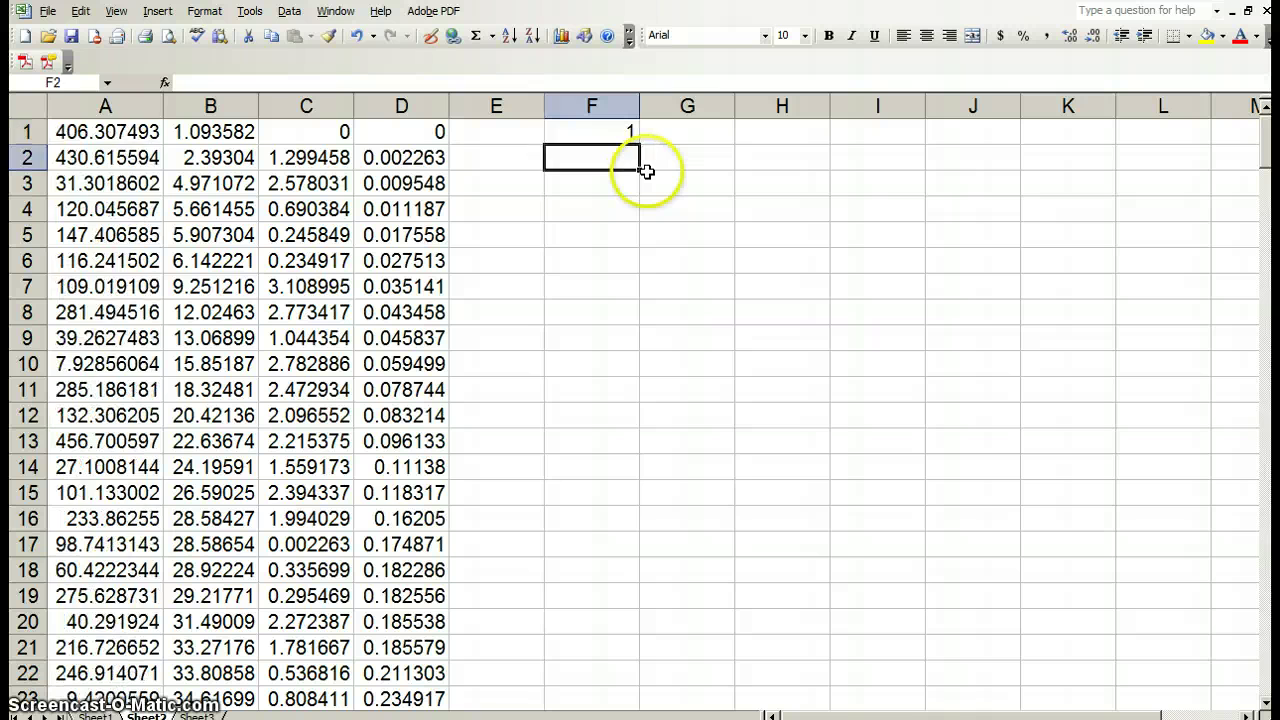
text(2 3)
key(Return)
text(4)
key(Return)
text(5)
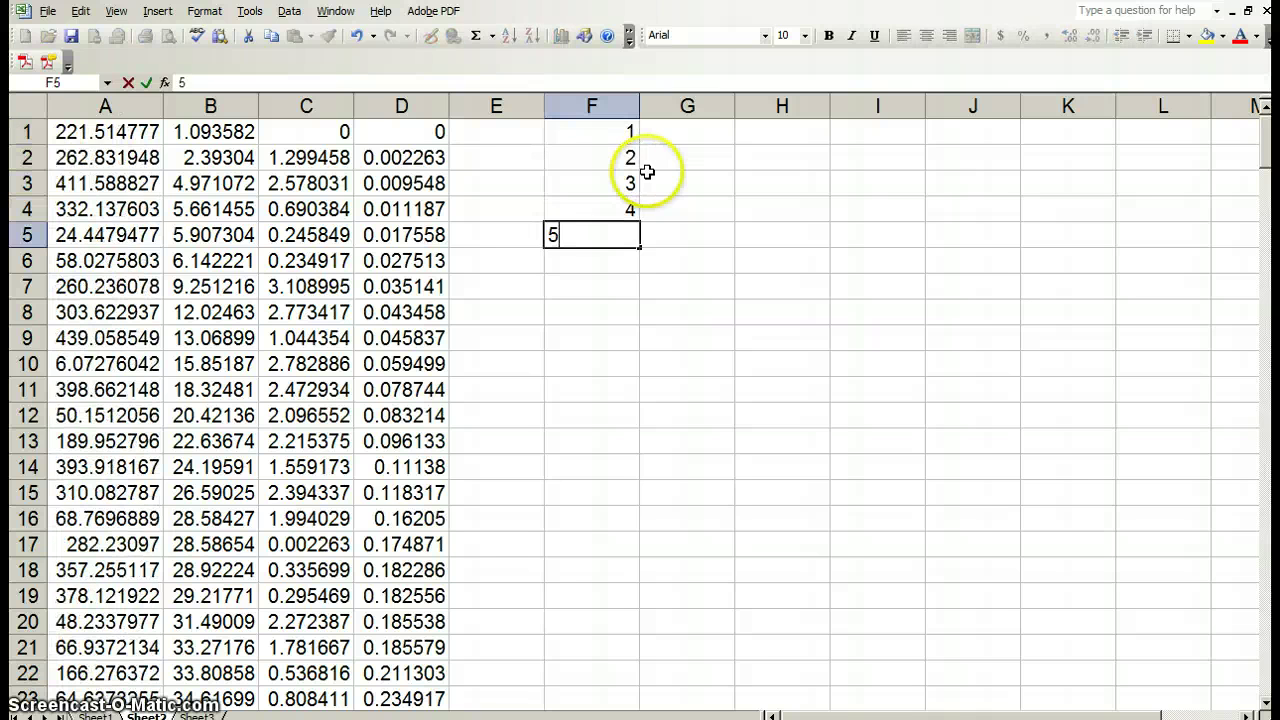
key(Return)
text(6)
key(Return)
text(7)
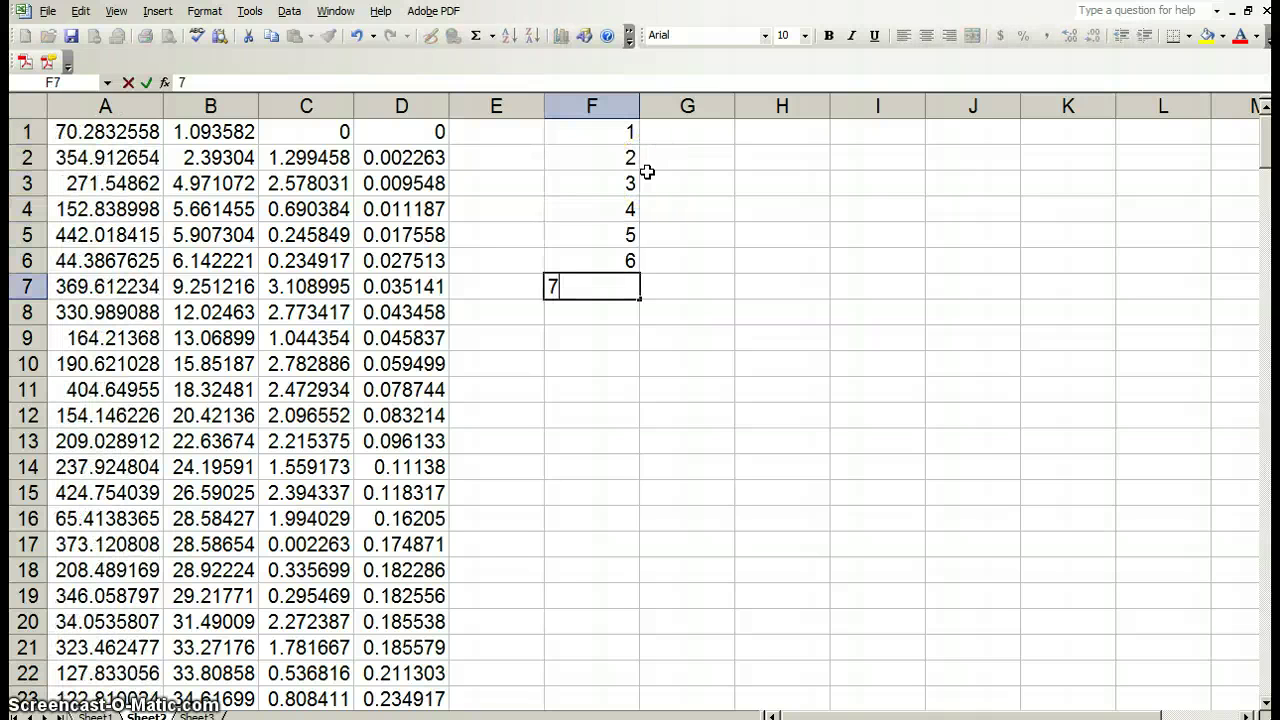
key(Return)
text(8)
key(Return)
text(9)
key(Return)
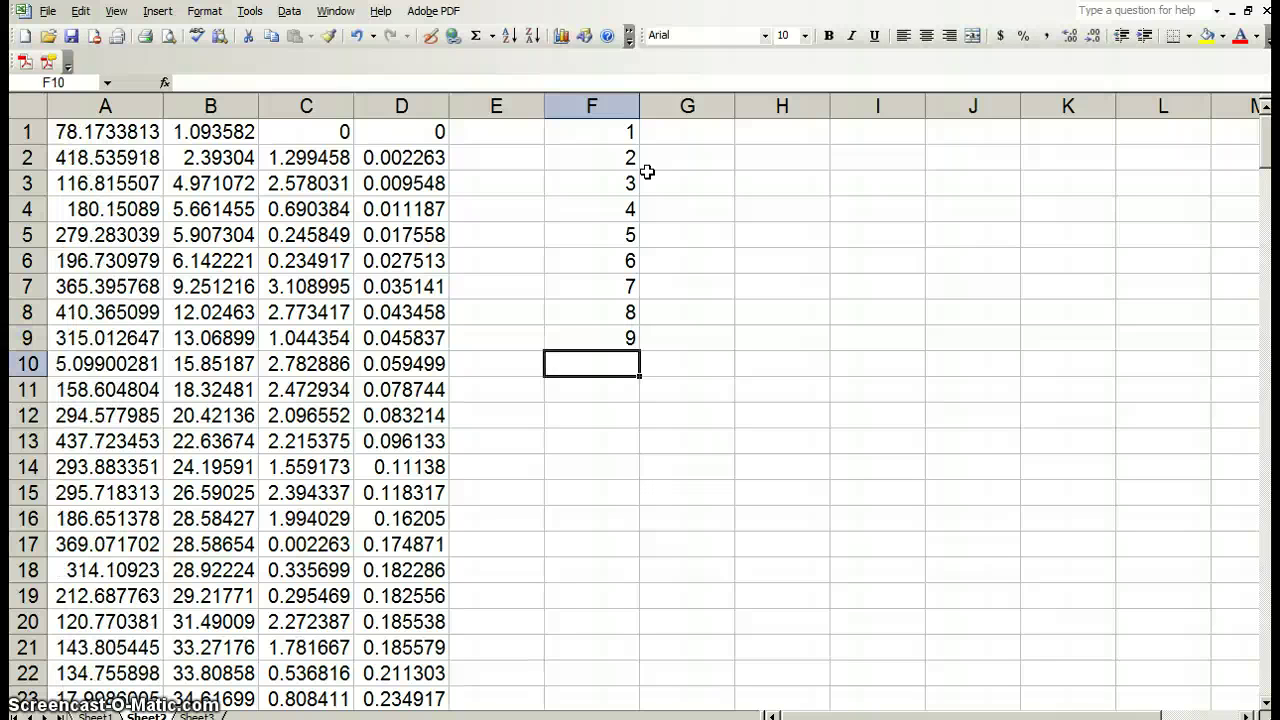
text(2)
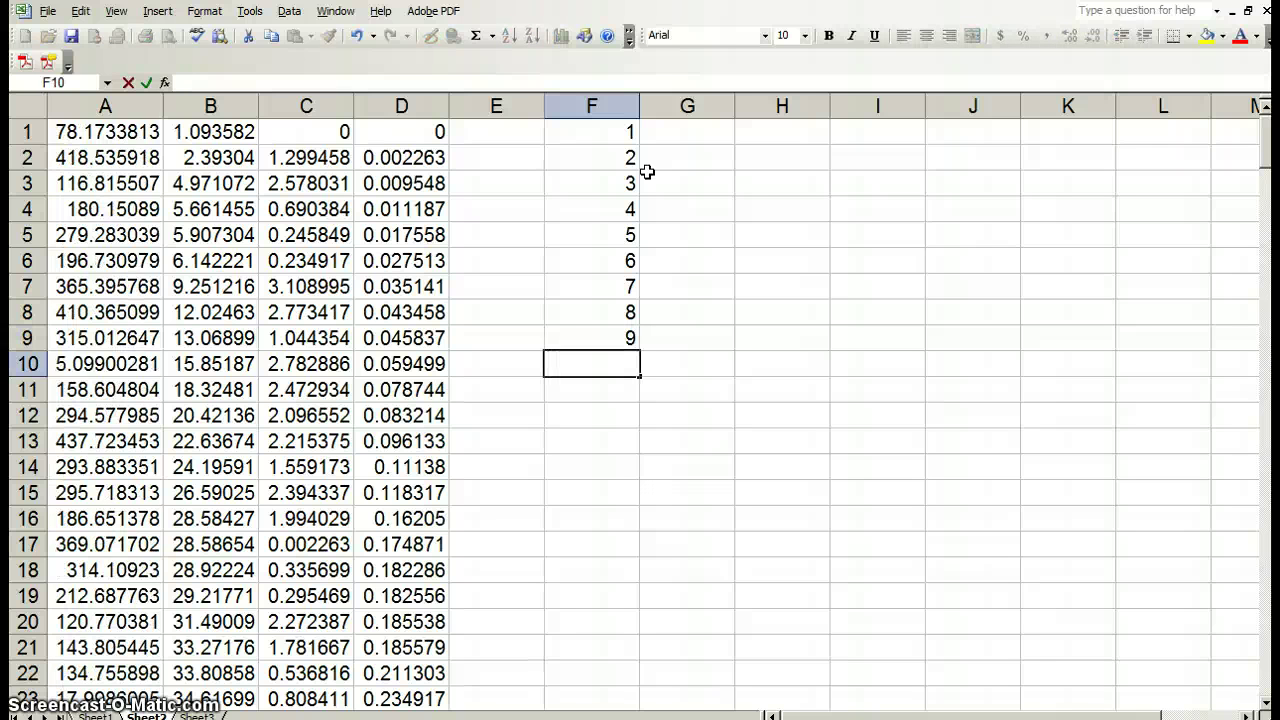
text(0)
key(Return)
text(11)
key(Return)
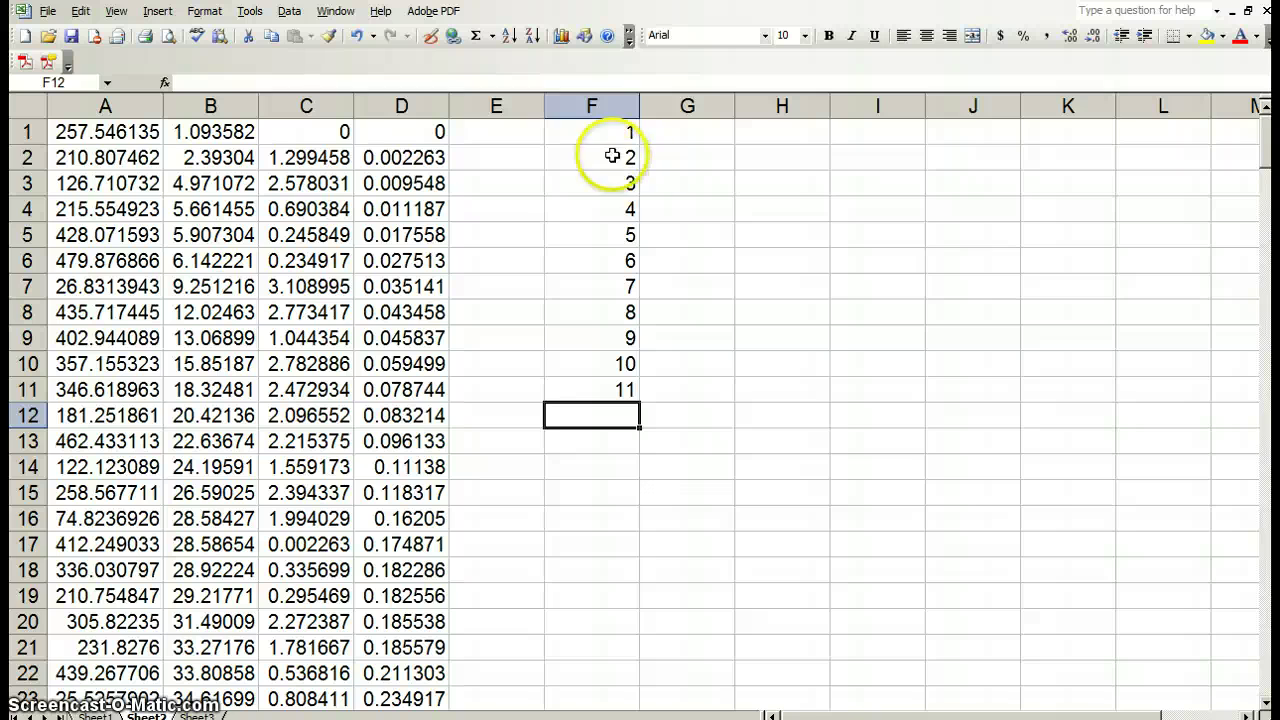
click(1267, 145)
drag(1267, 145, 1262, 118)
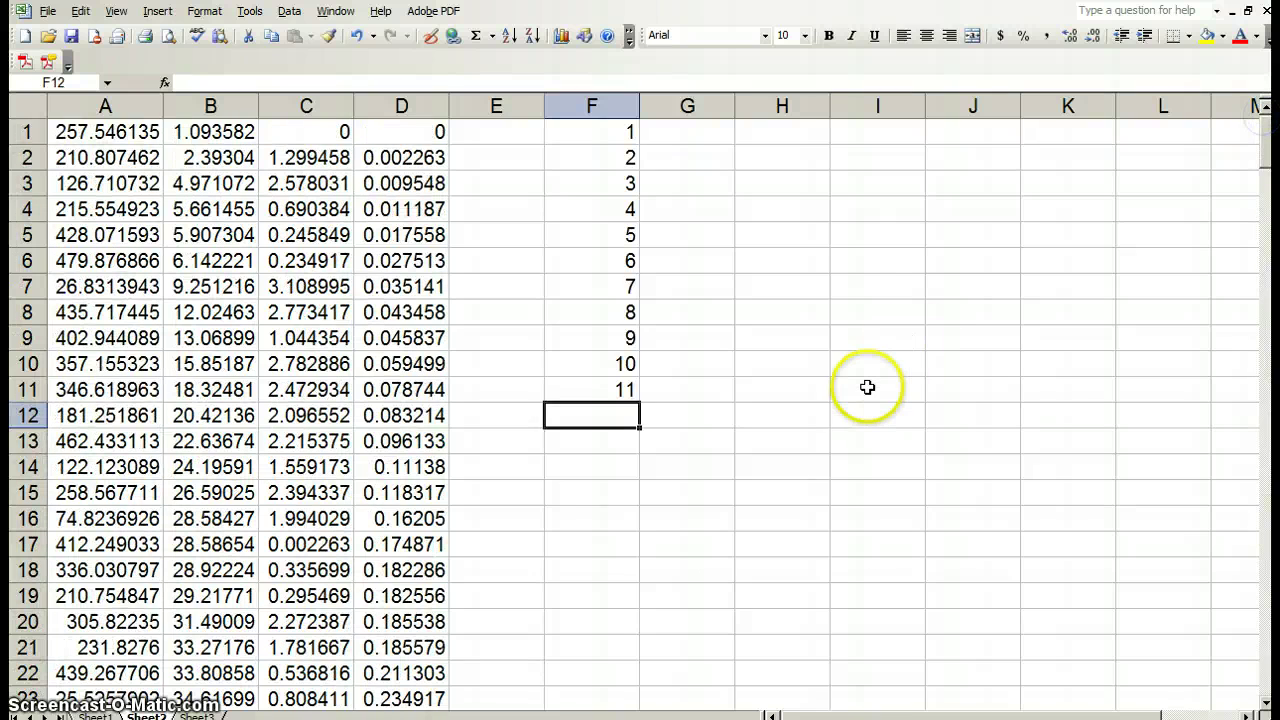
text(12)
key(Return)
text(13)
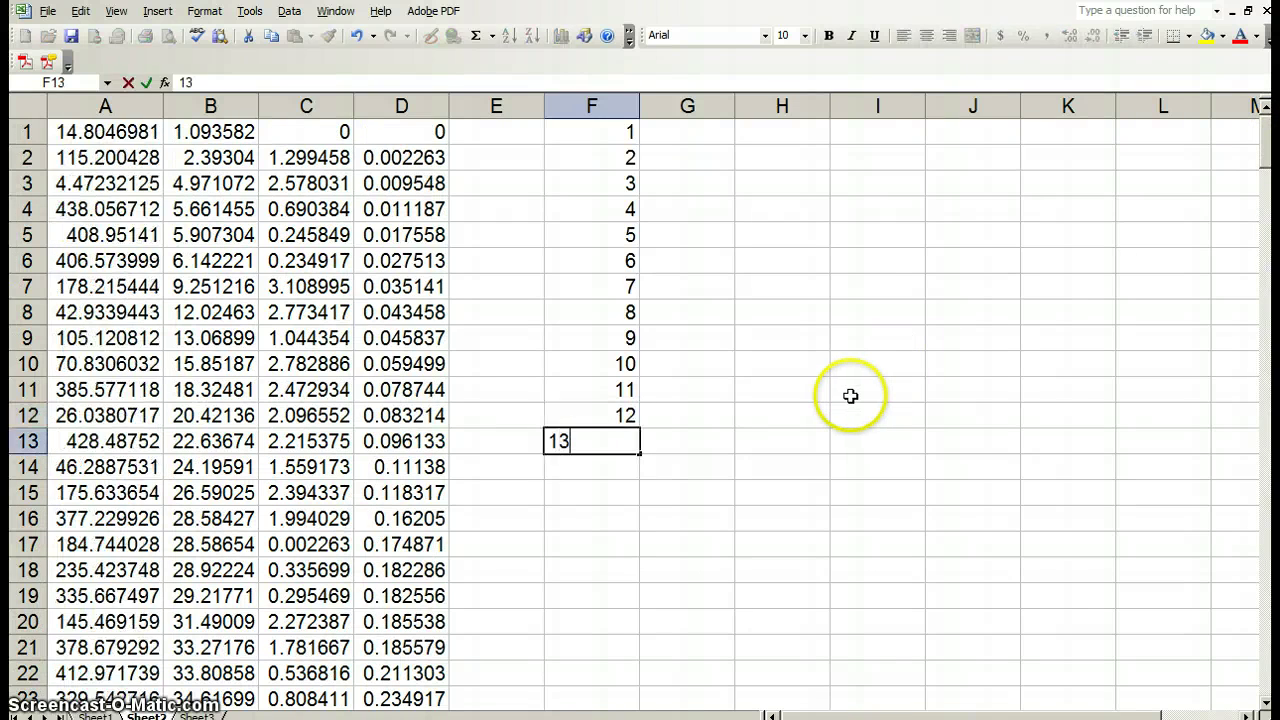
key(Return)
Check the bin values in F1 through F5
click(506, 125)
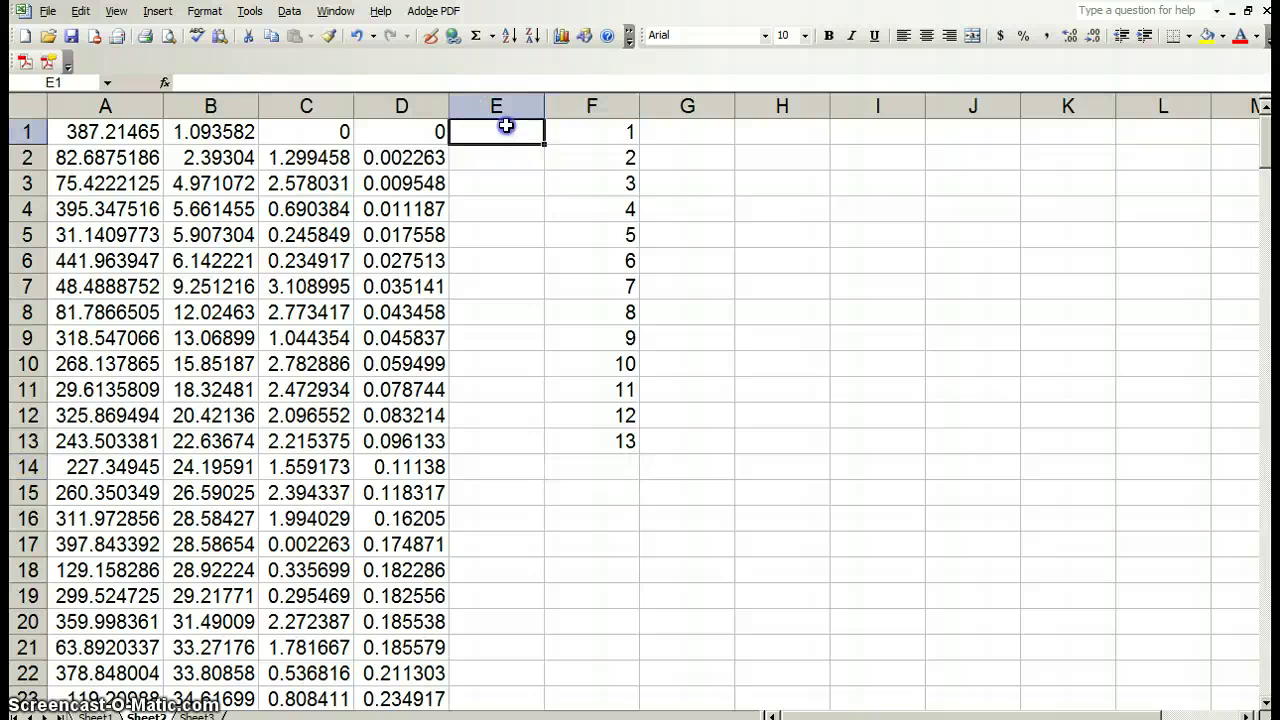
click(604, 129)
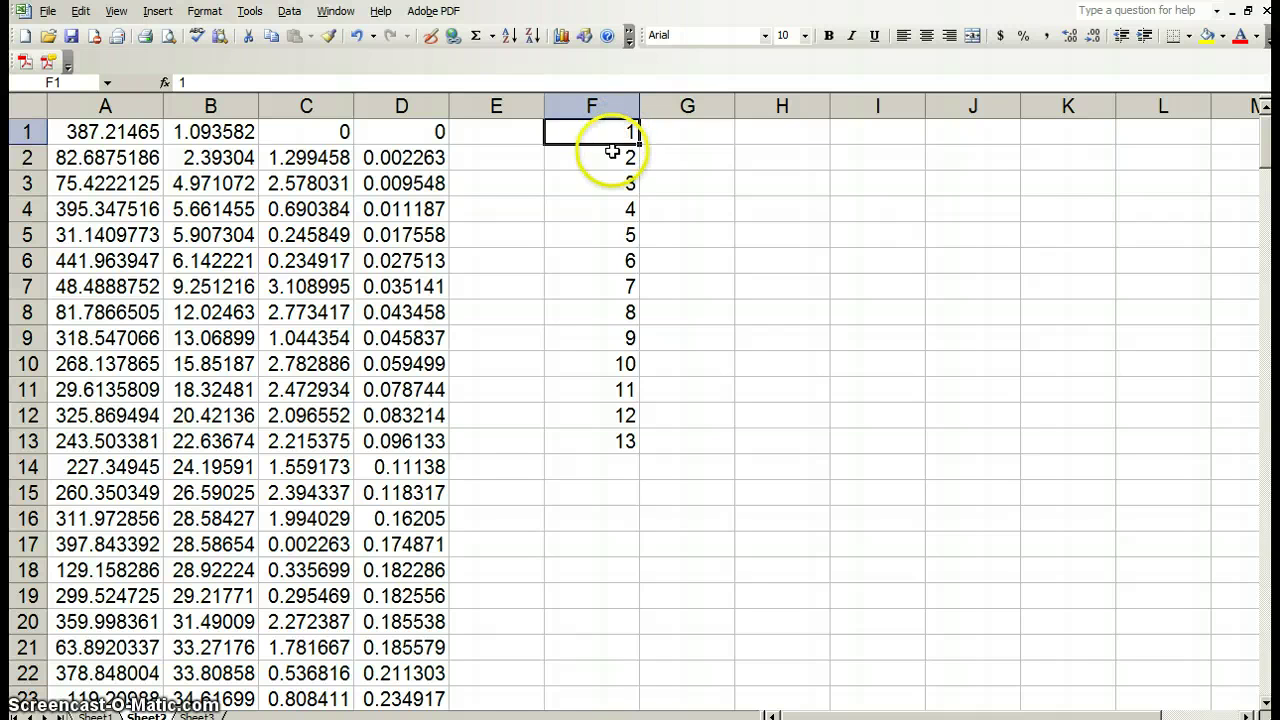
click(612, 156)
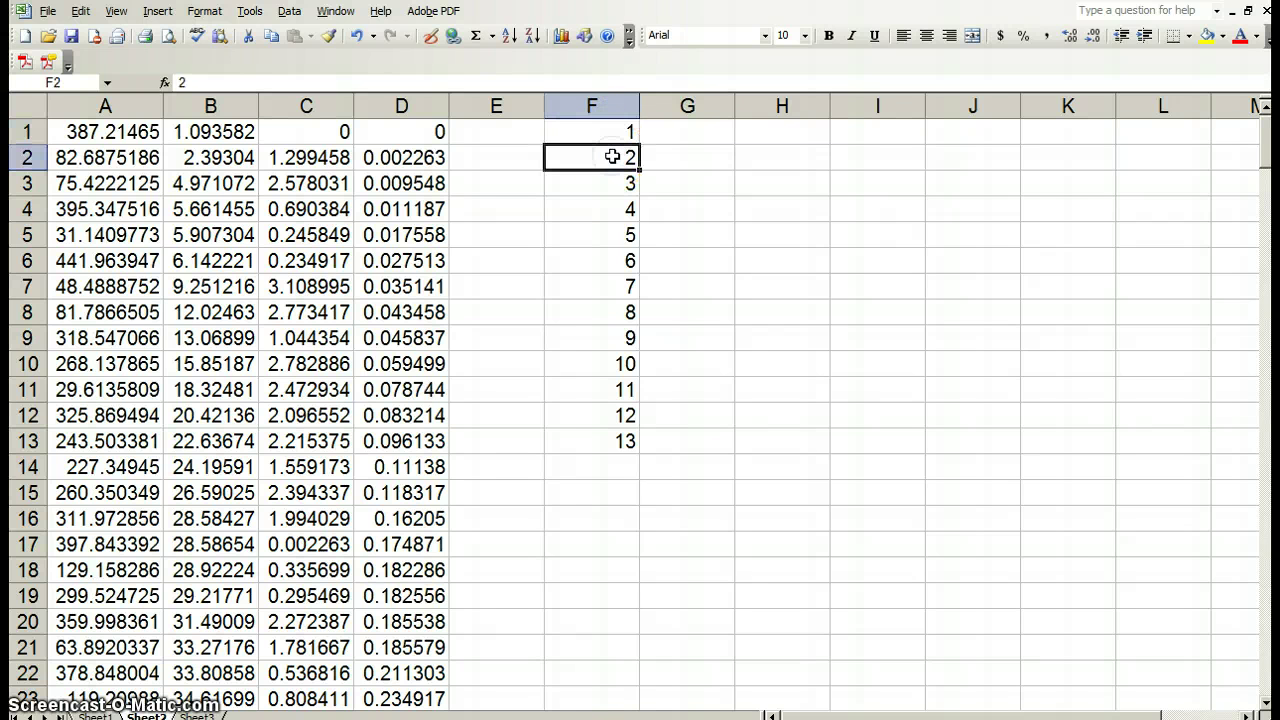
click(612, 181)
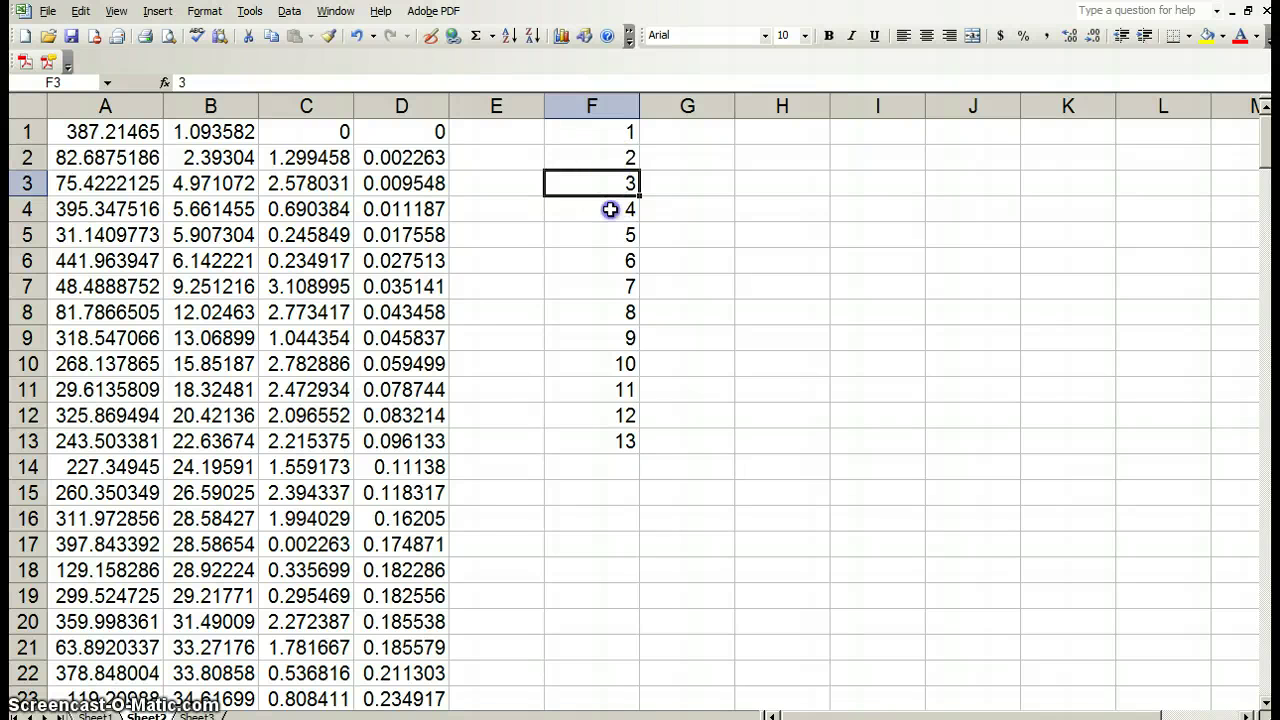
click(610, 209)
click(605, 234)
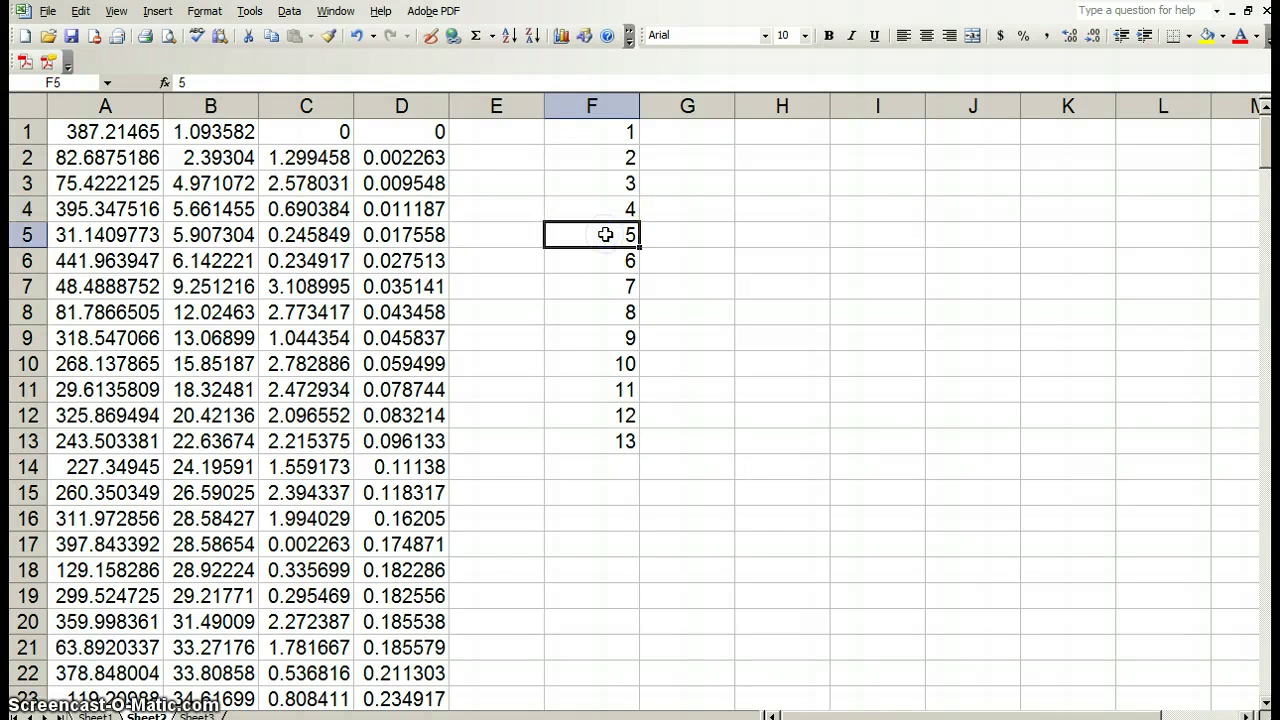
click(524, 131)
Start entering =COUNTIF($D$1:$D$240, in E1 to count differences below 1
text(=)
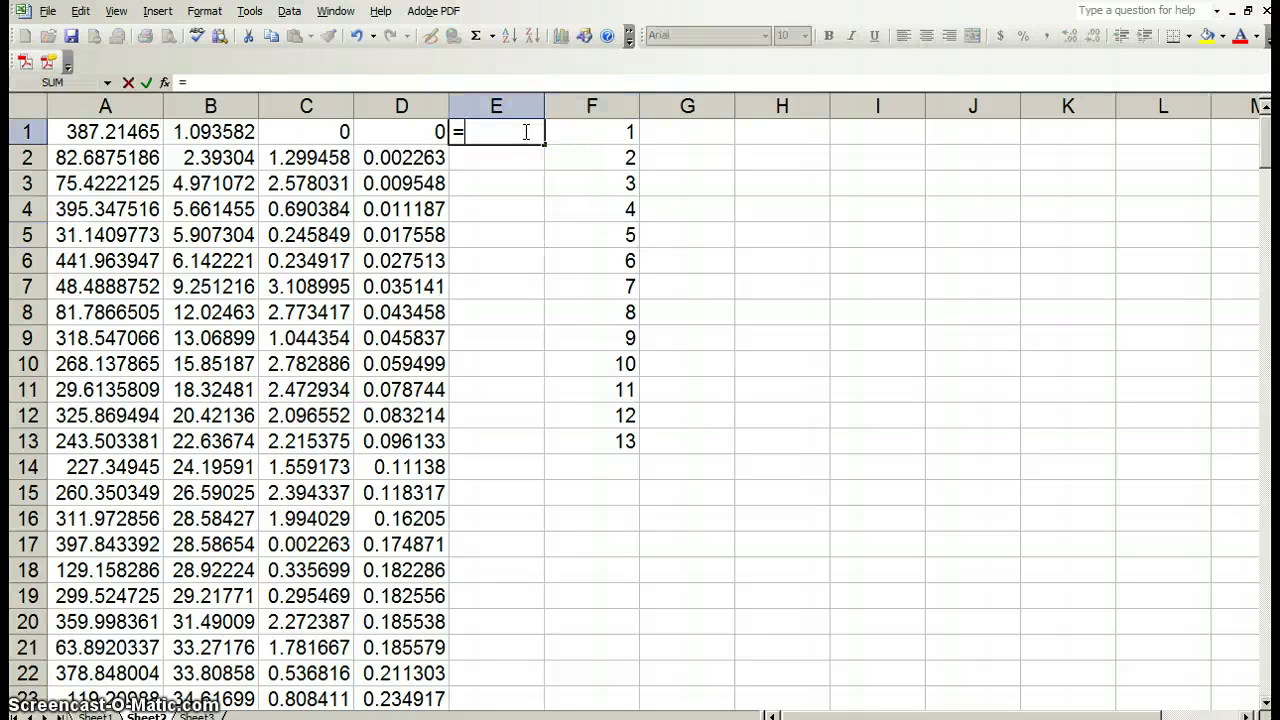
text(countif($d)
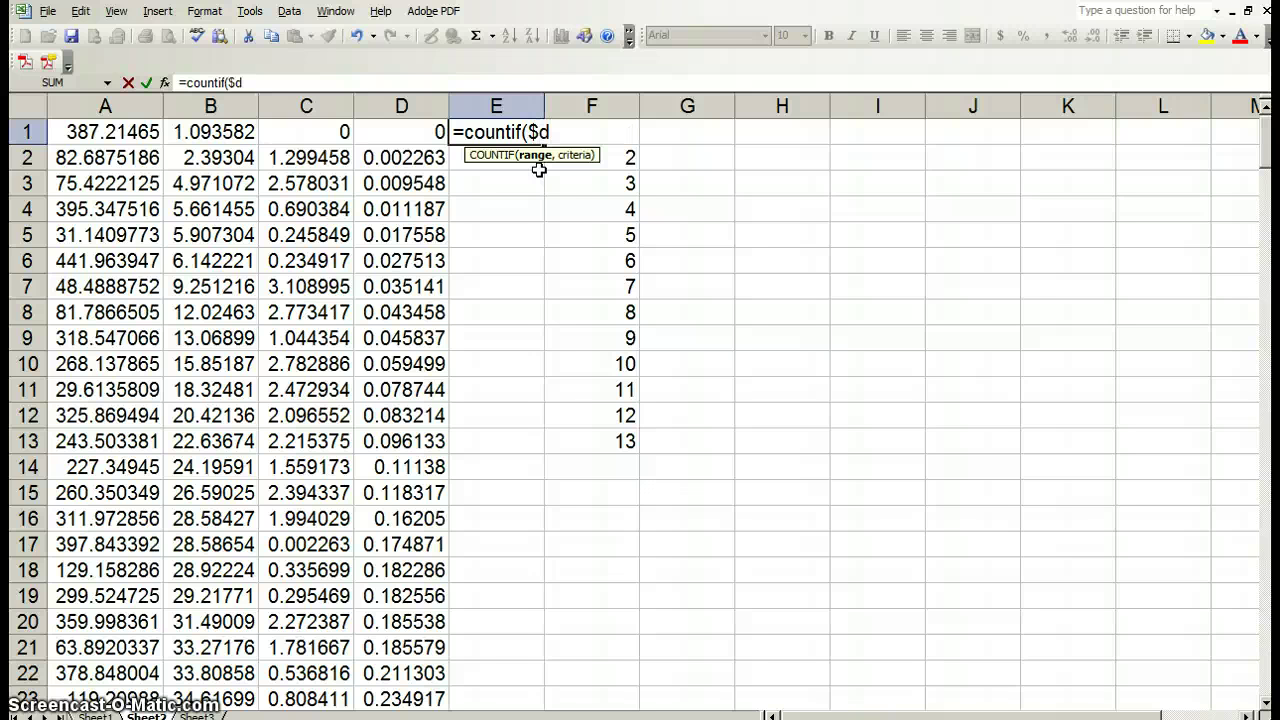
text($1:$)
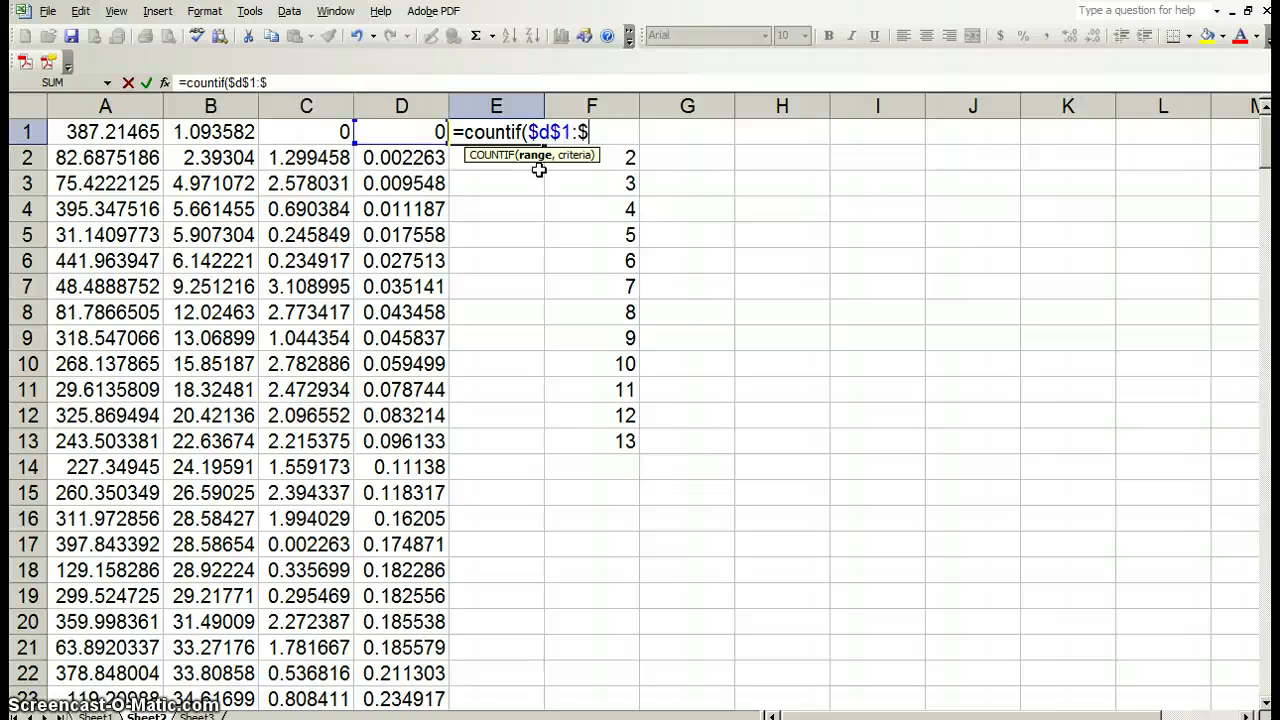
text(d$24)
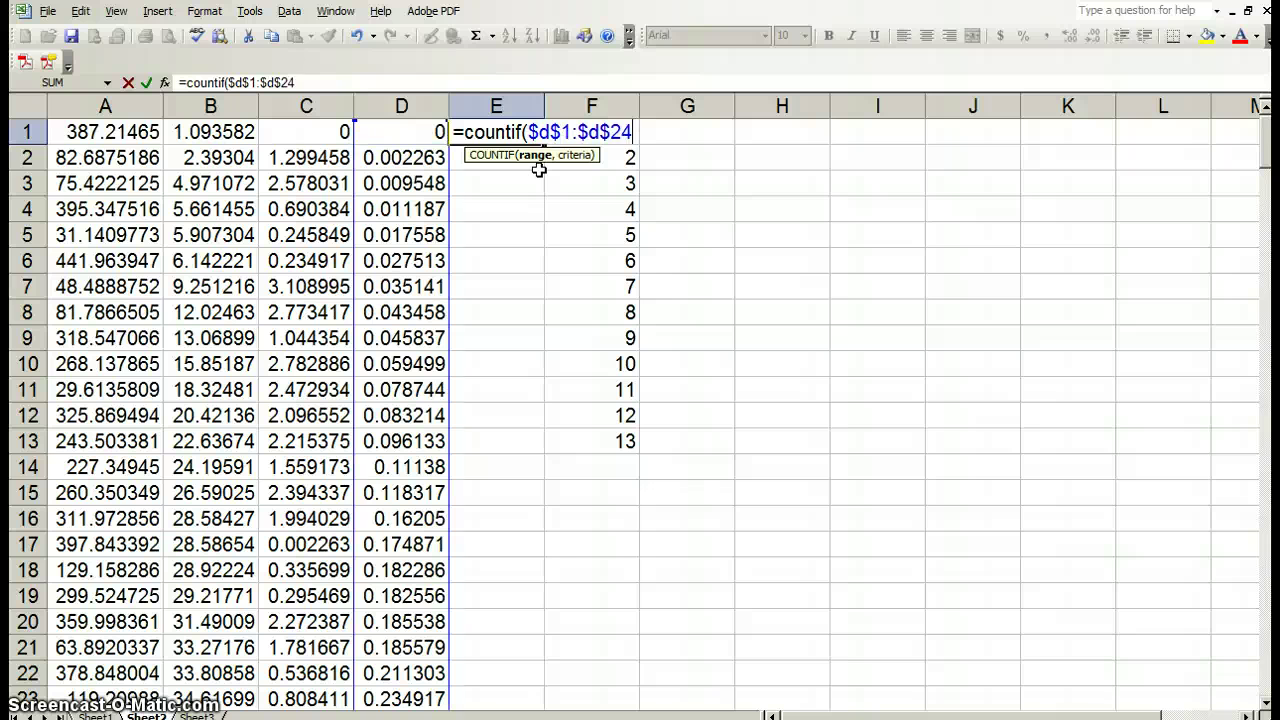
text(0,"<1)
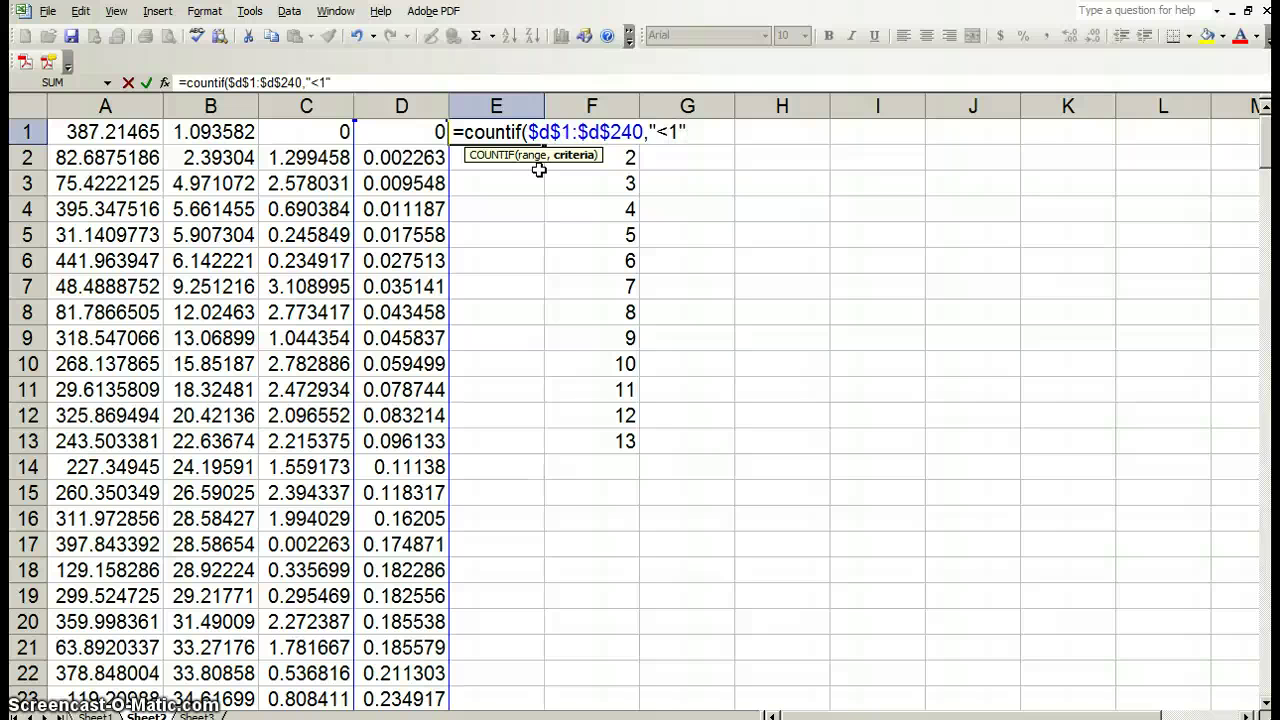
Commit E1's COUNTIF formula and copy it down into E2
key(Return)
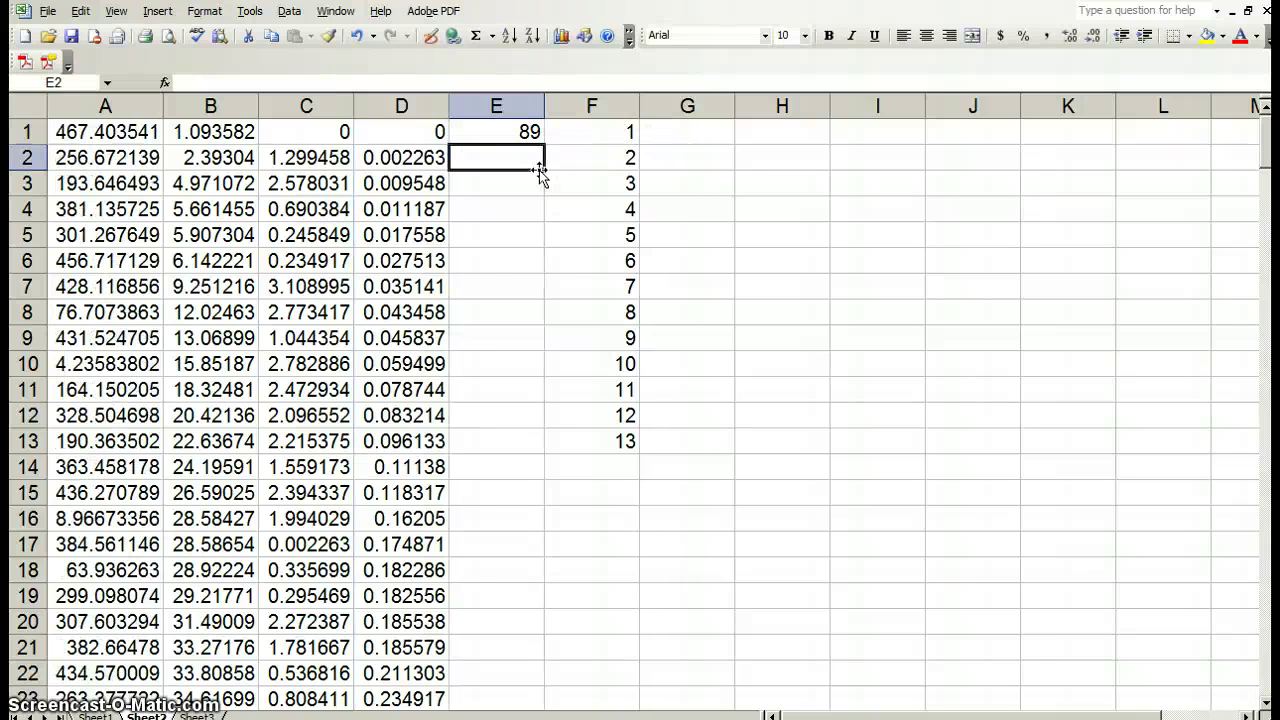
click(540, 172)
click(526, 132)
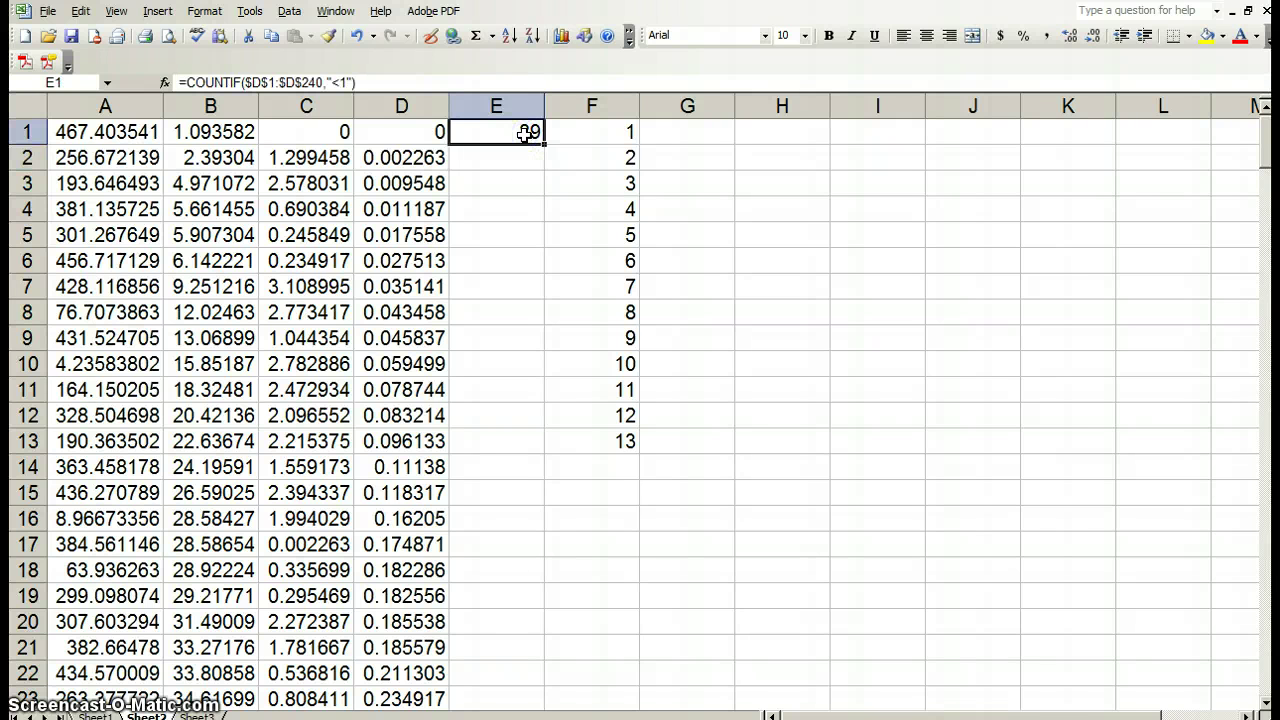
click(541, 145)
drag(541, 145, 541, 162)
Change E2's criterion to "<2" and subtract E1, giving 57
double_click(532, 157)
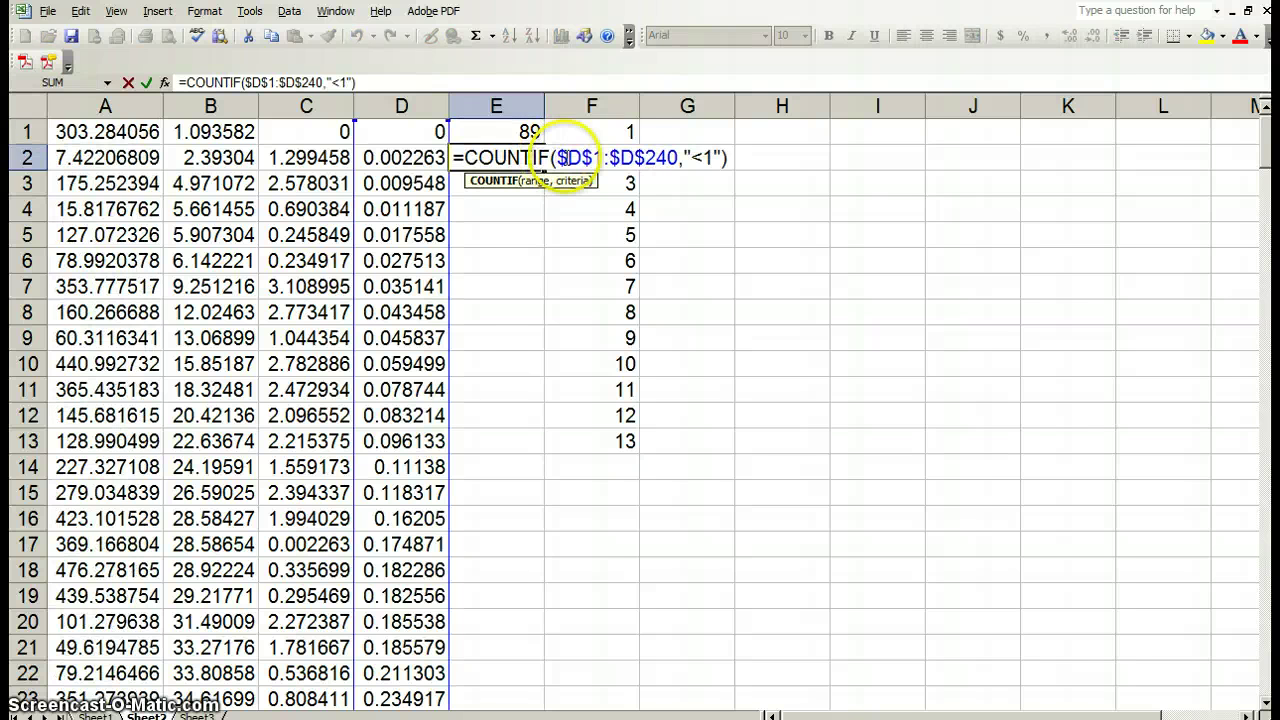
click(707, 157)
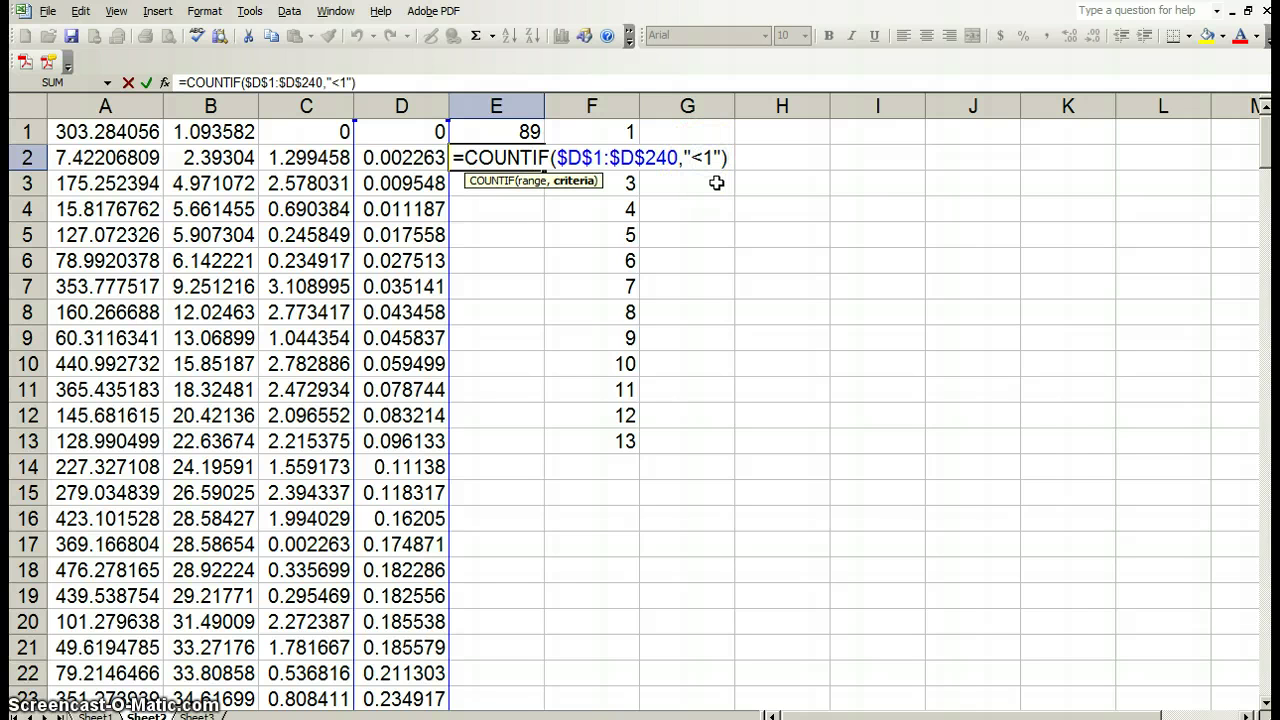
key(BackSpace)
text(2)
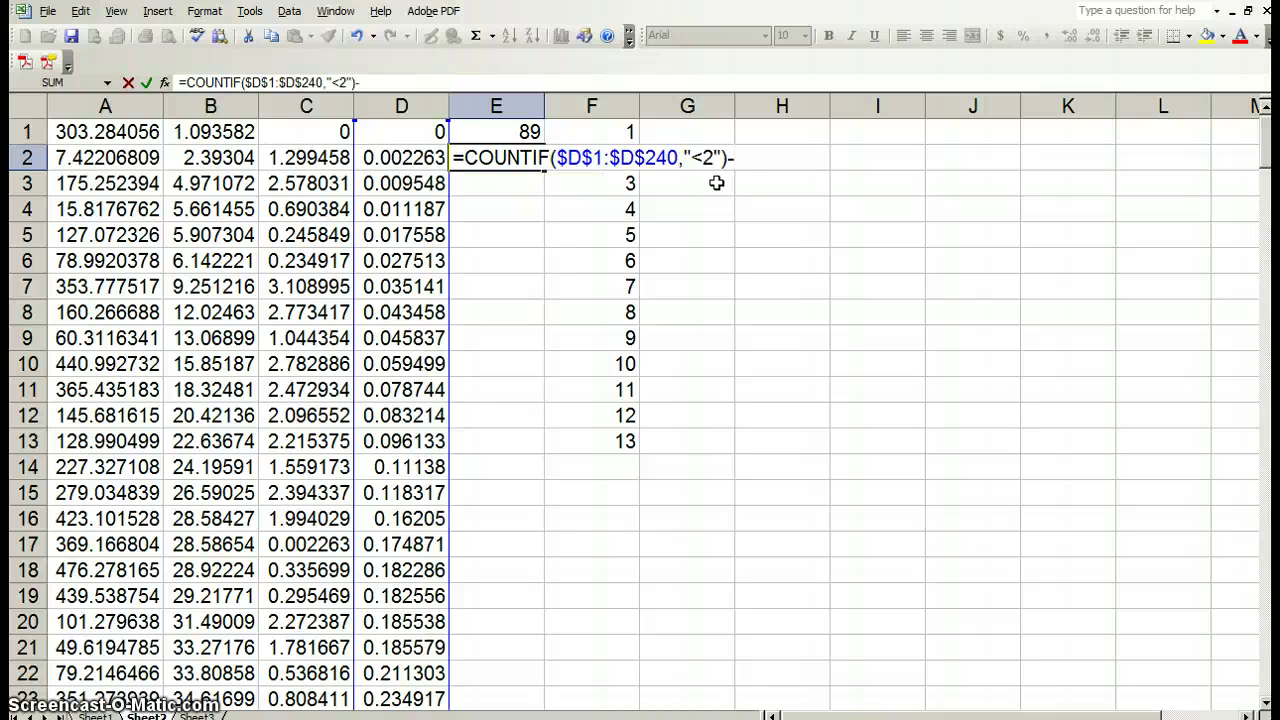
click(520, 128)
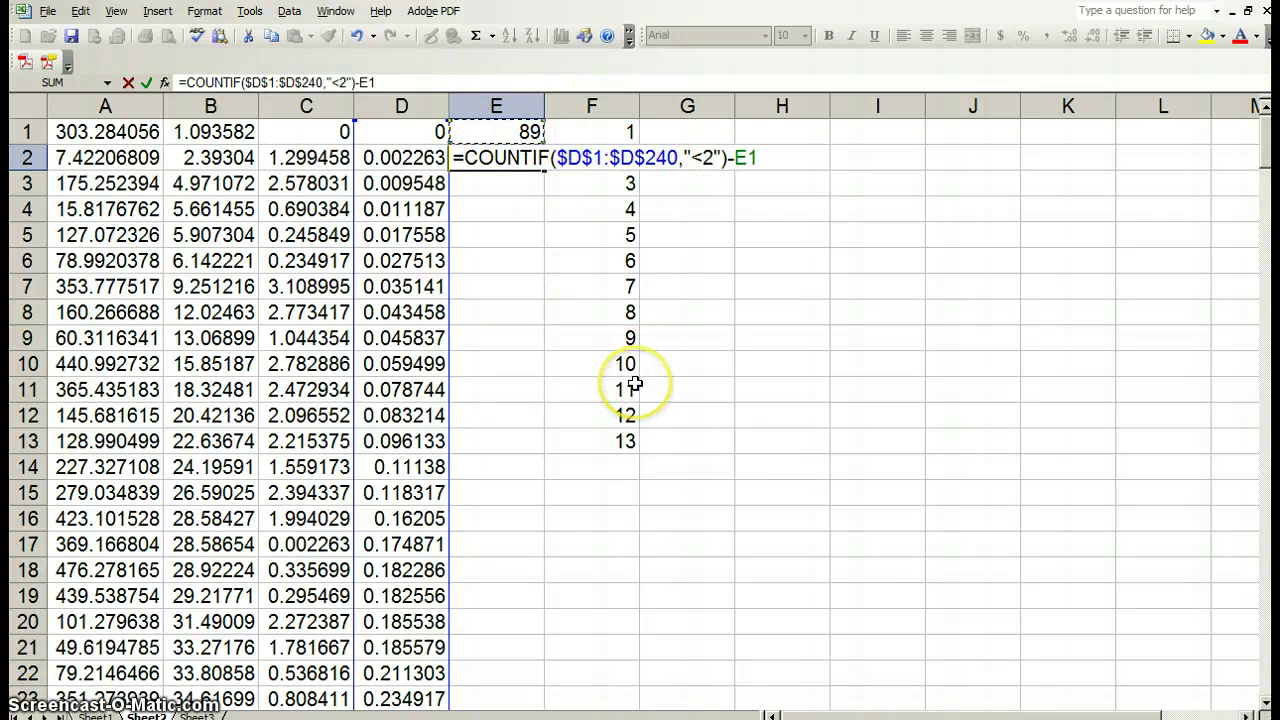
key(Return)
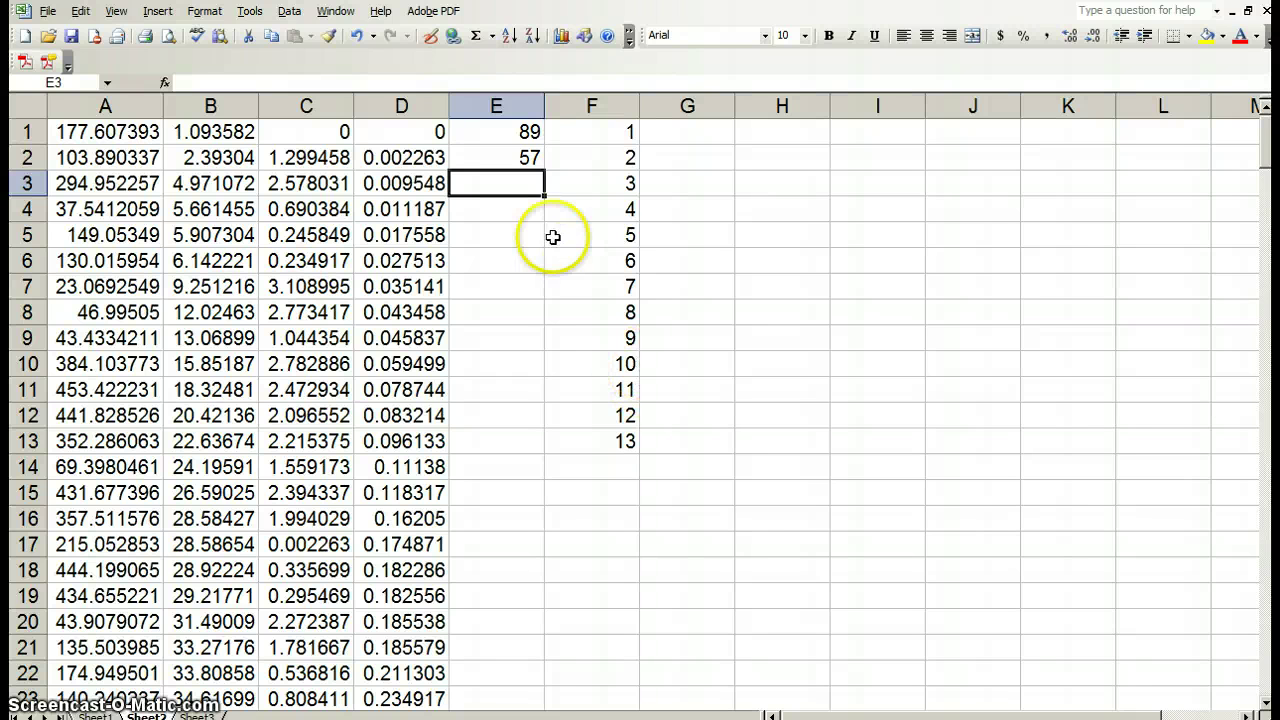
Copy E2's formula into E3 for "<3" and subtract SUM(E1:E2)
click(510, 157)
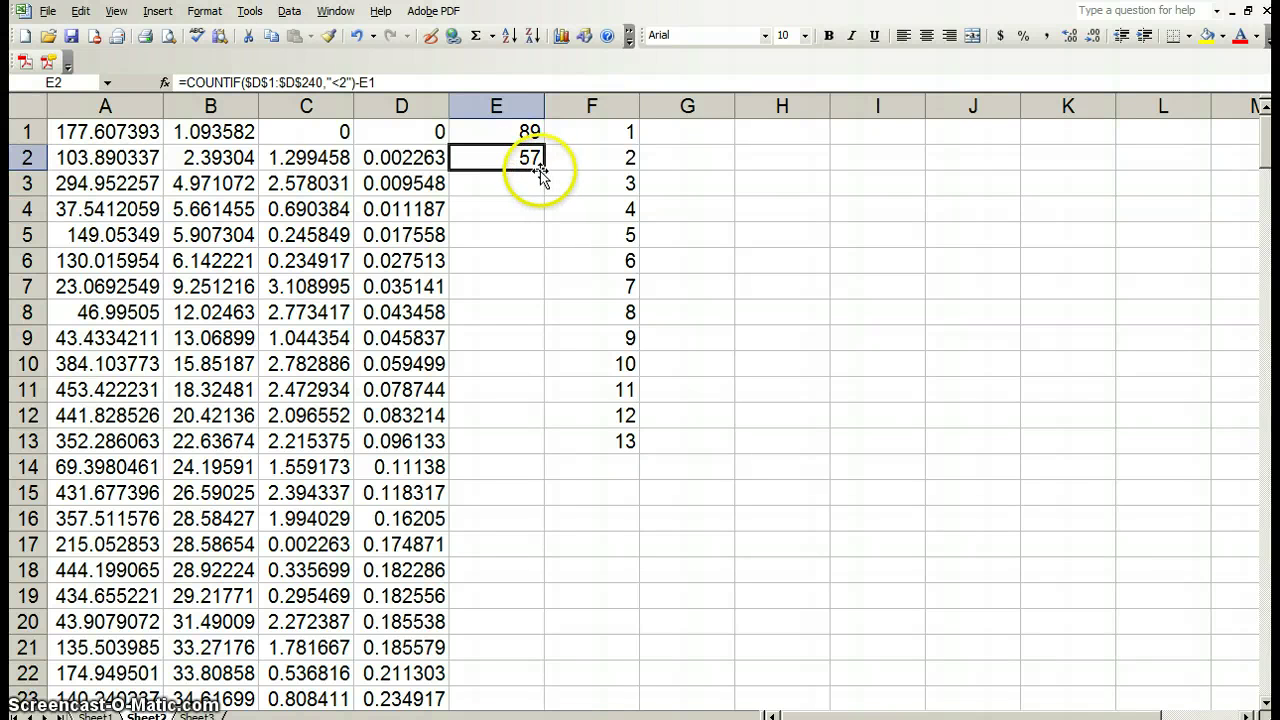
drag(543, 170, 546, 191)
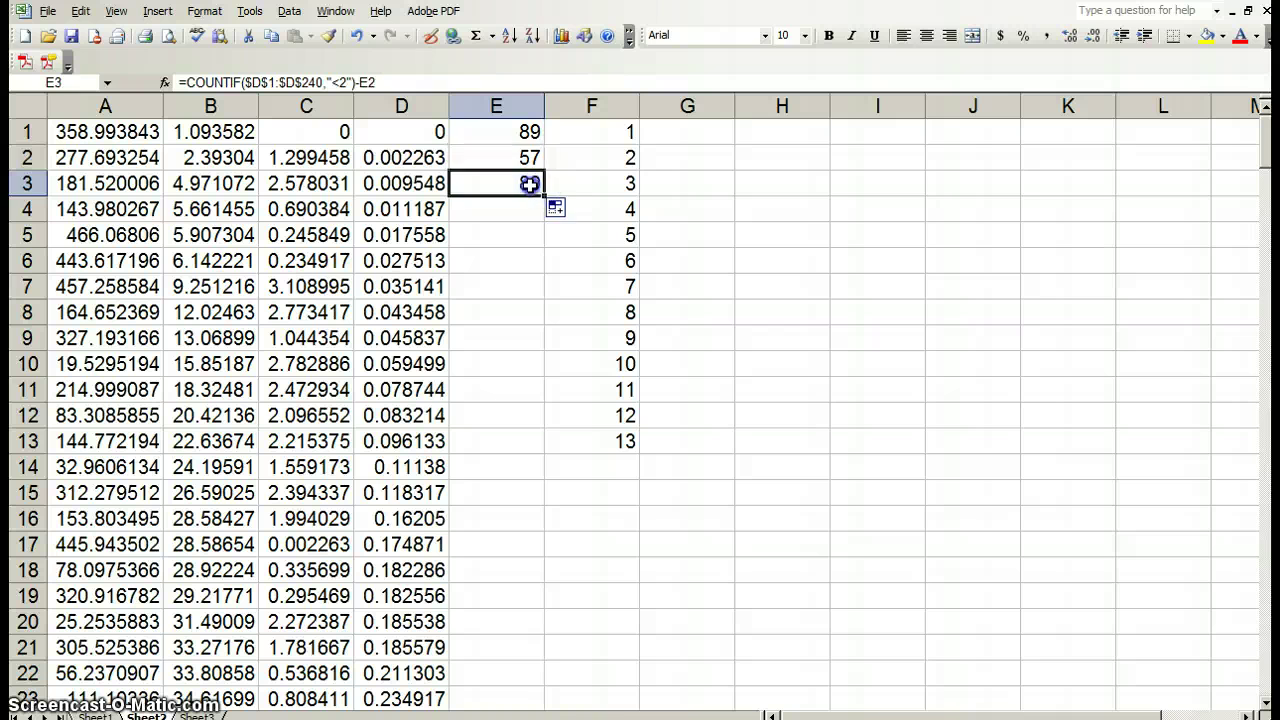
double_click(530, 185)
click(710, 183)
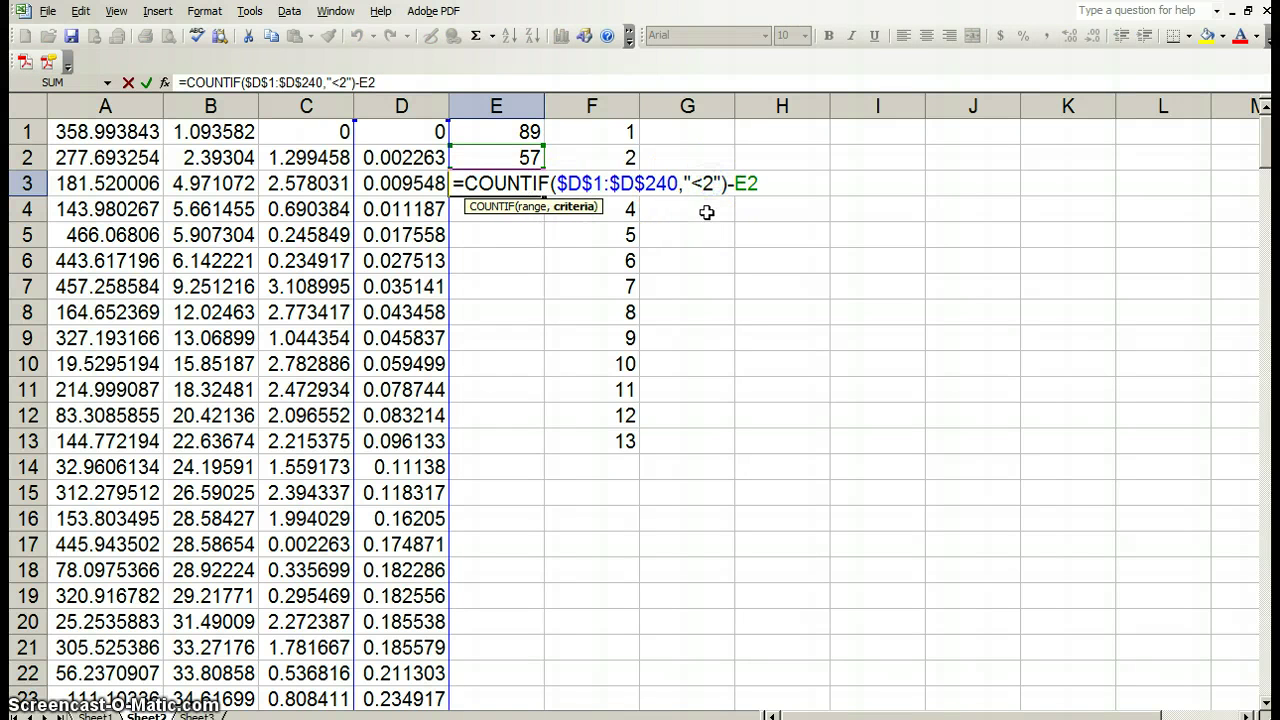
click(755, 184)
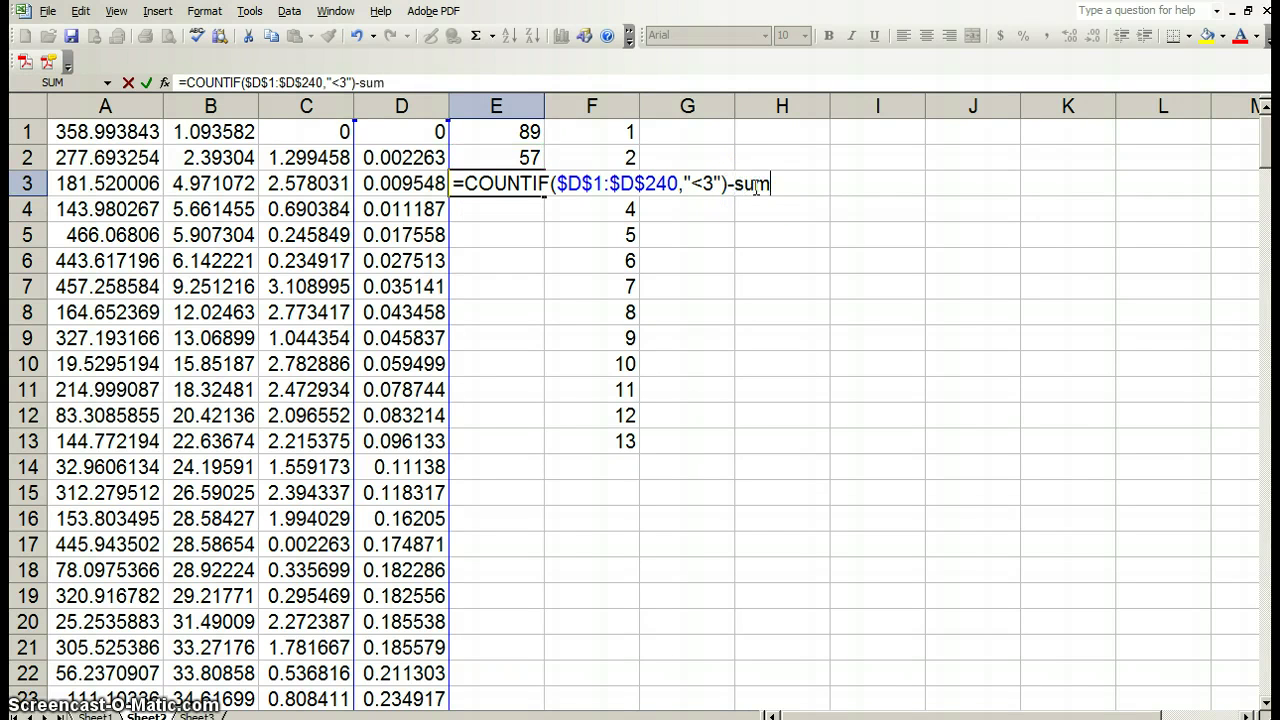
text(sum()
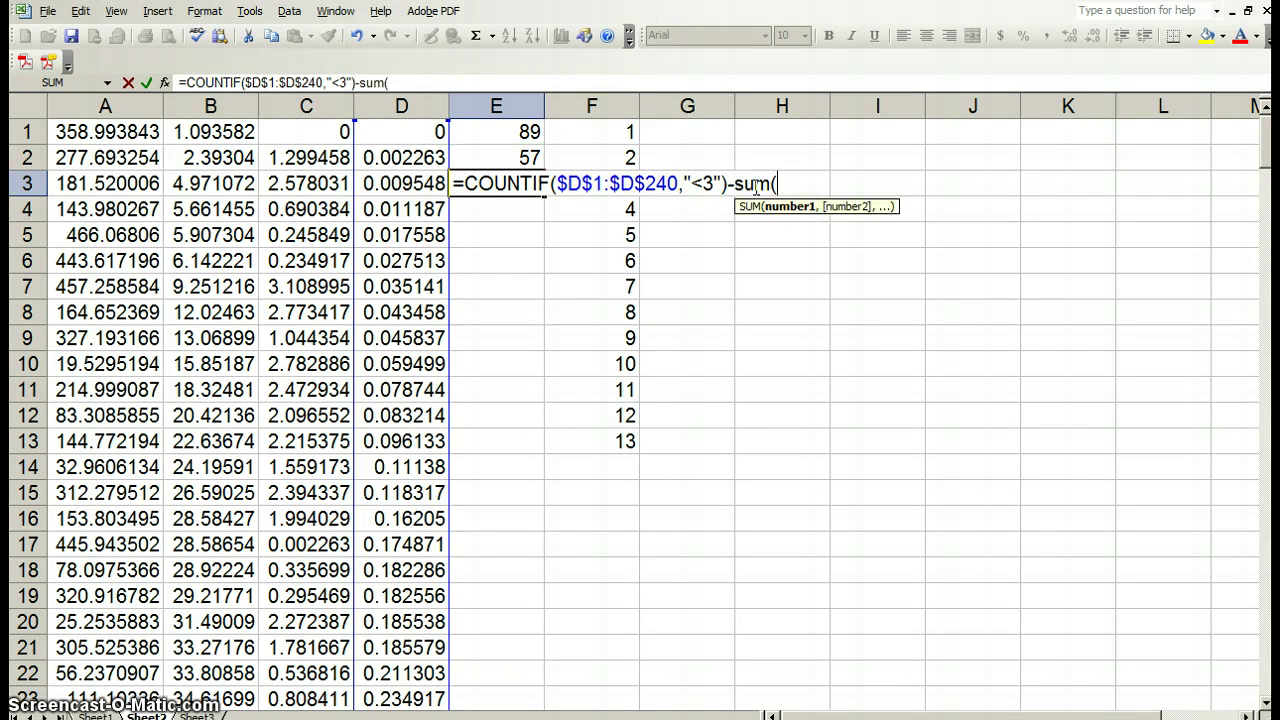
click(527, 147)
drag(527, 147, 530, 134)
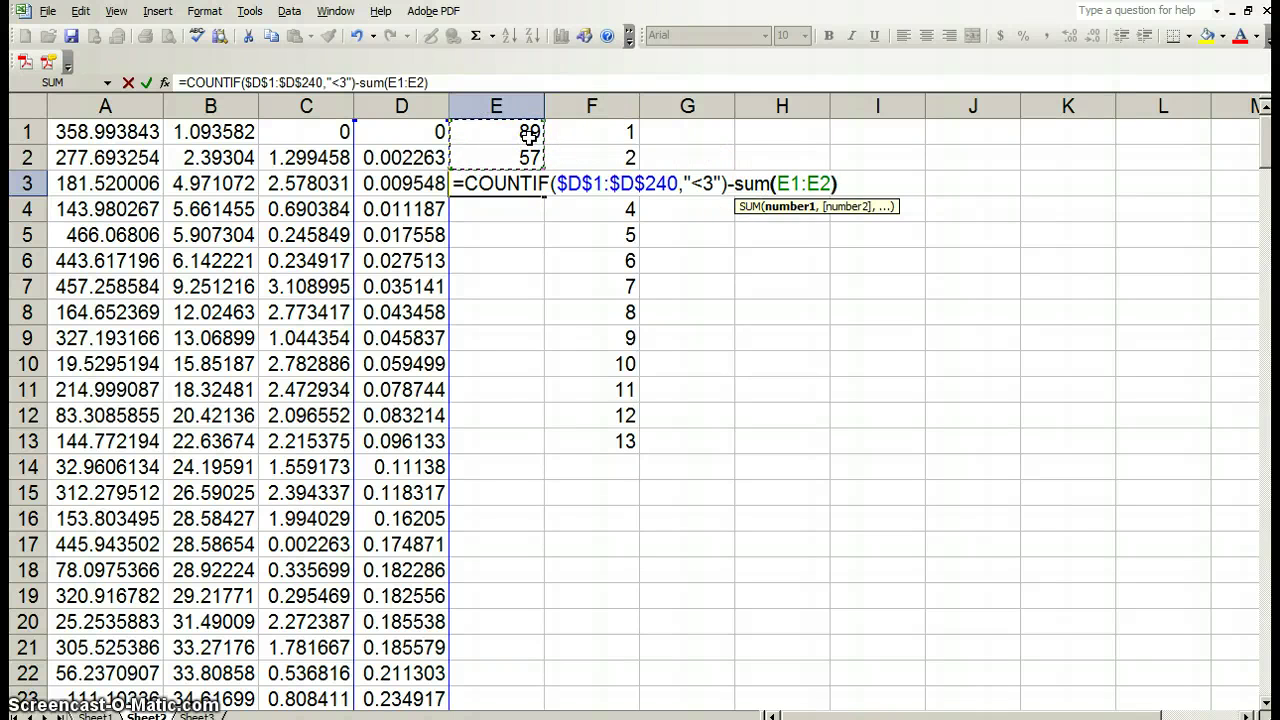
key(Left)
key(Left)
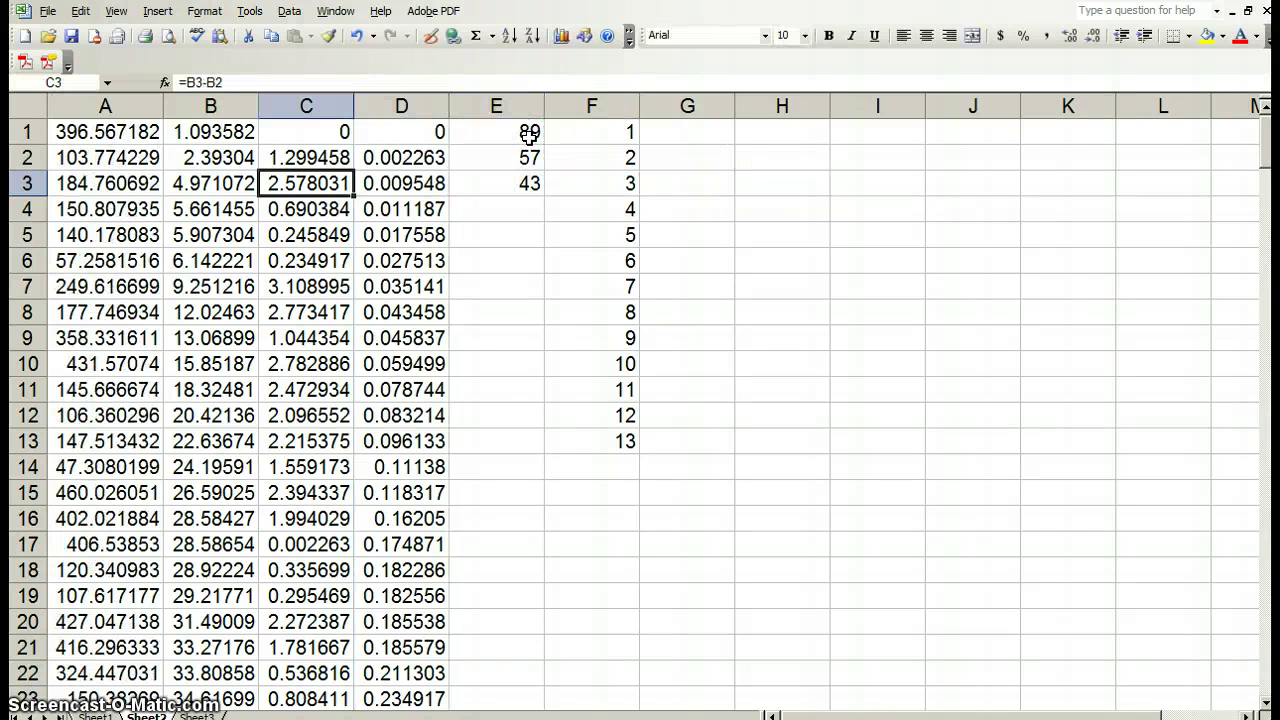
Anchor the SUM start as $E$1 in E3's formula, giving 43
click(530, 178)
double_click(522, 180)
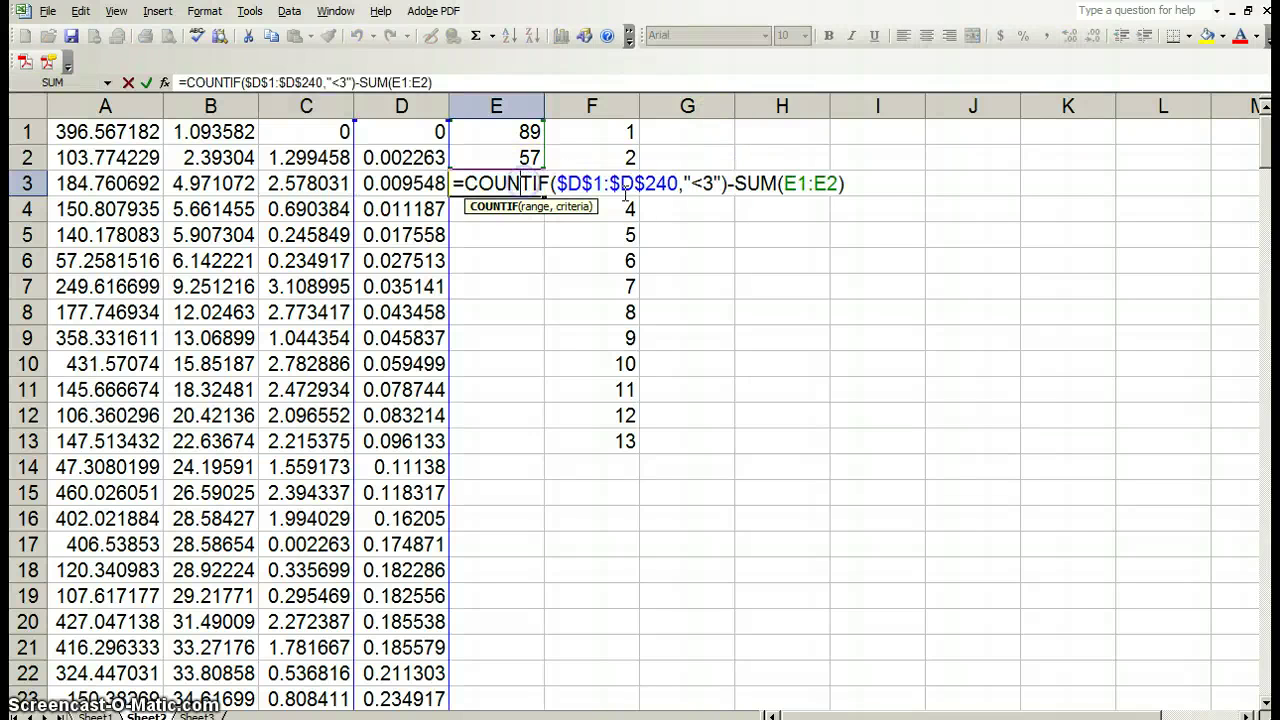
drag(781, 184, 785, 184)
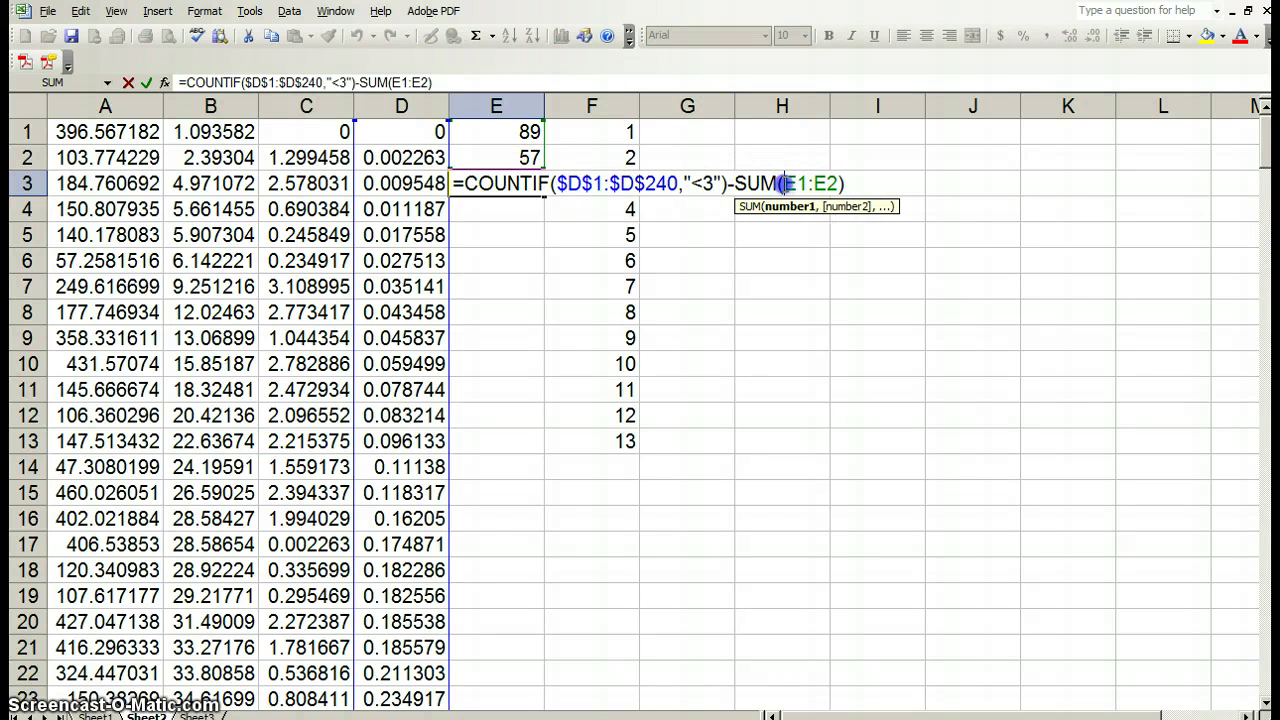
text($)
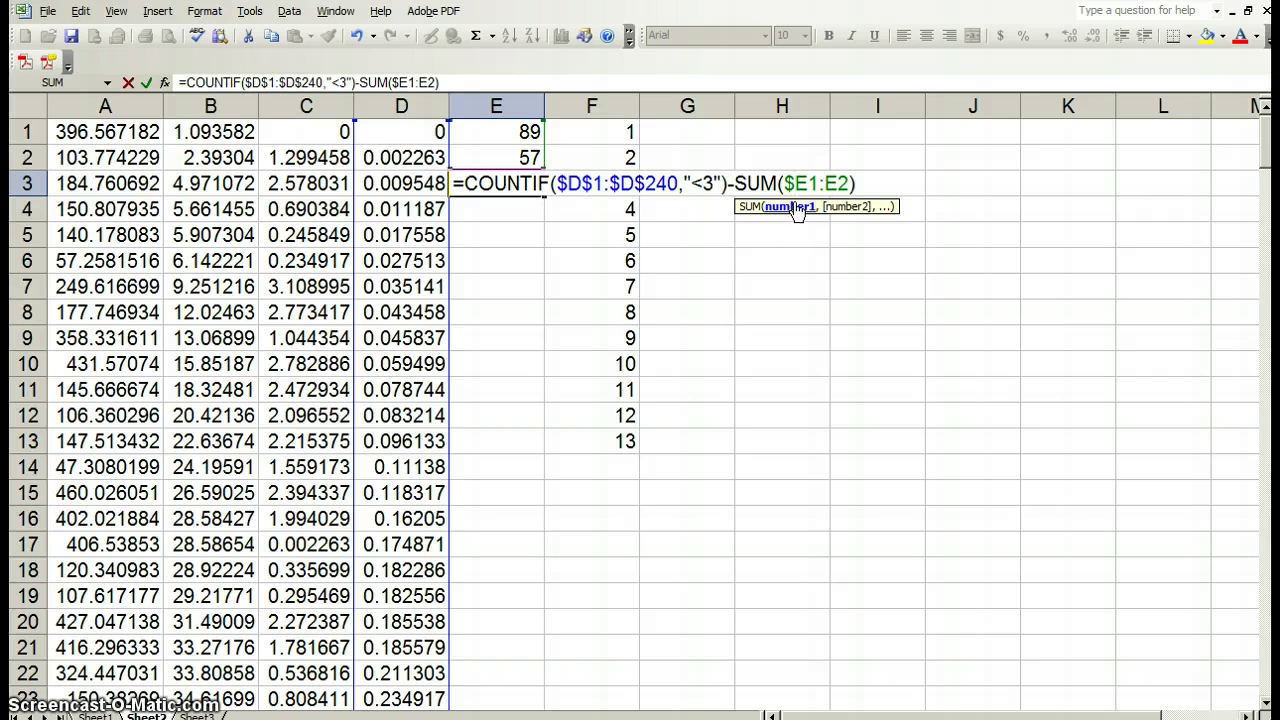
click(807, 183)
text($)
key(Return)
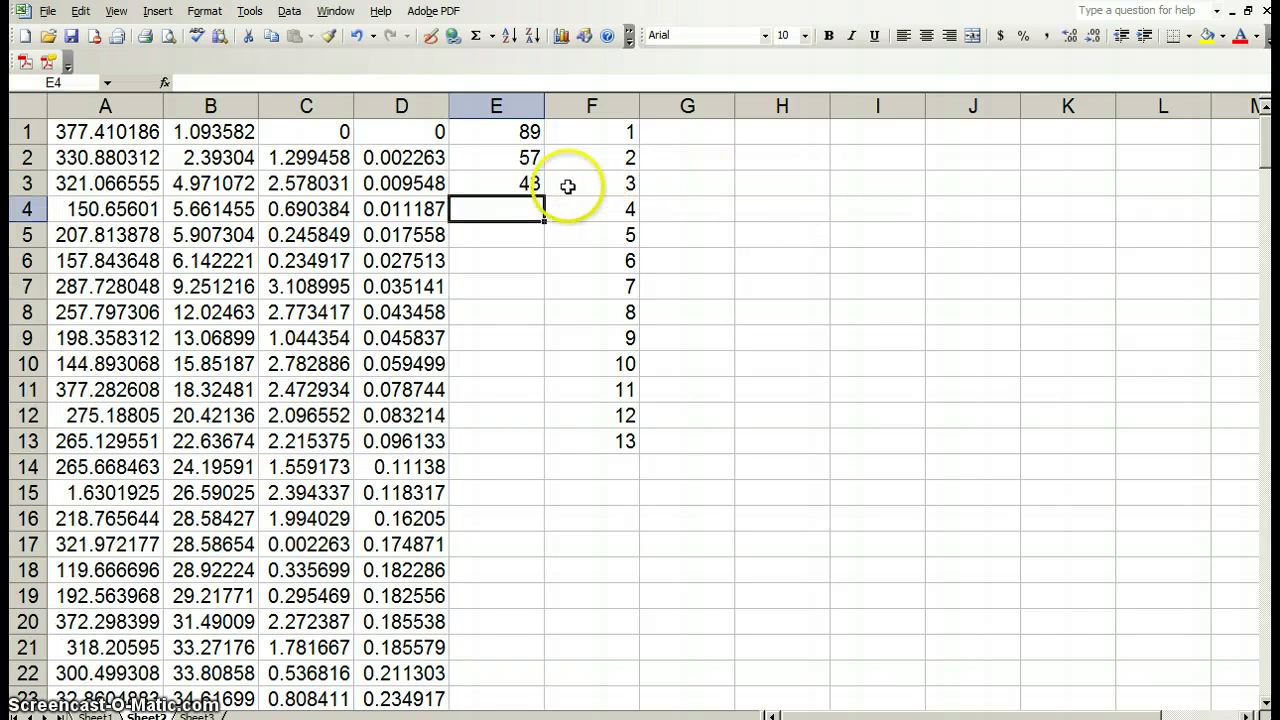
Fill E3's formula down through E13 and set E4–E6 thresholds to <4, <5, <6
click(538, 188)
drag(544, 197, 544, 445)
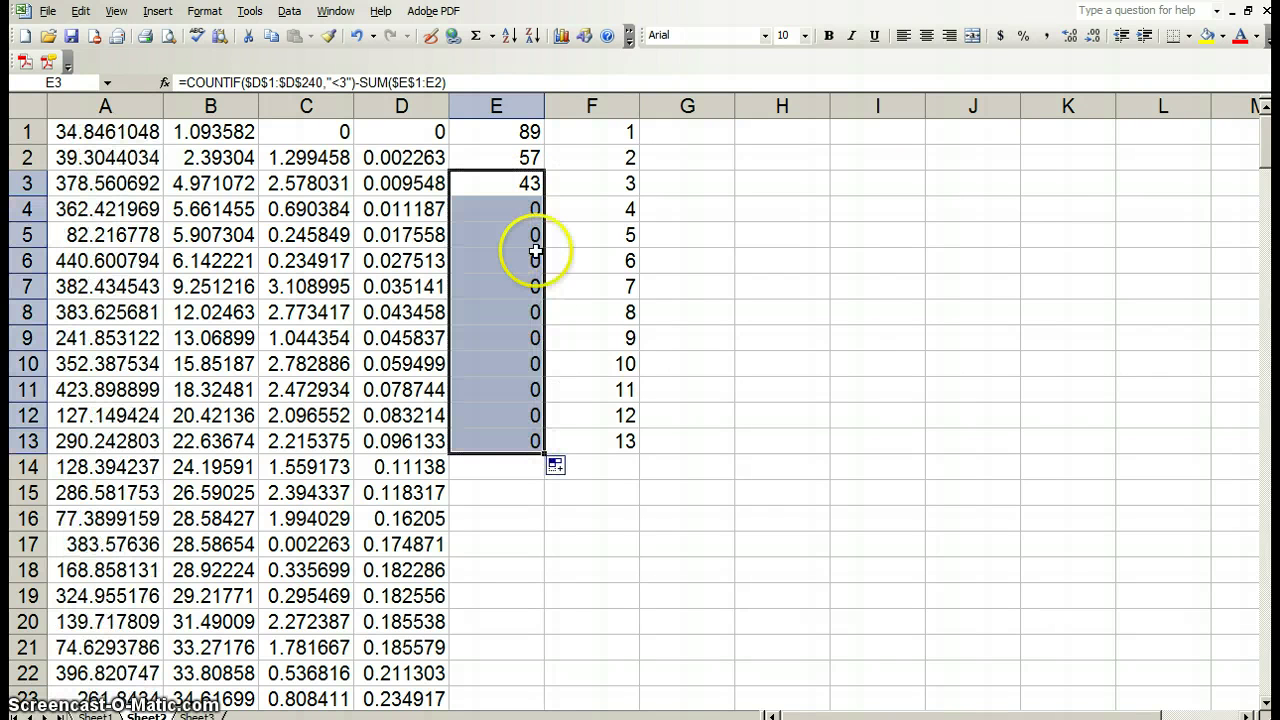
click(536, 208)
double_click(536, 208)
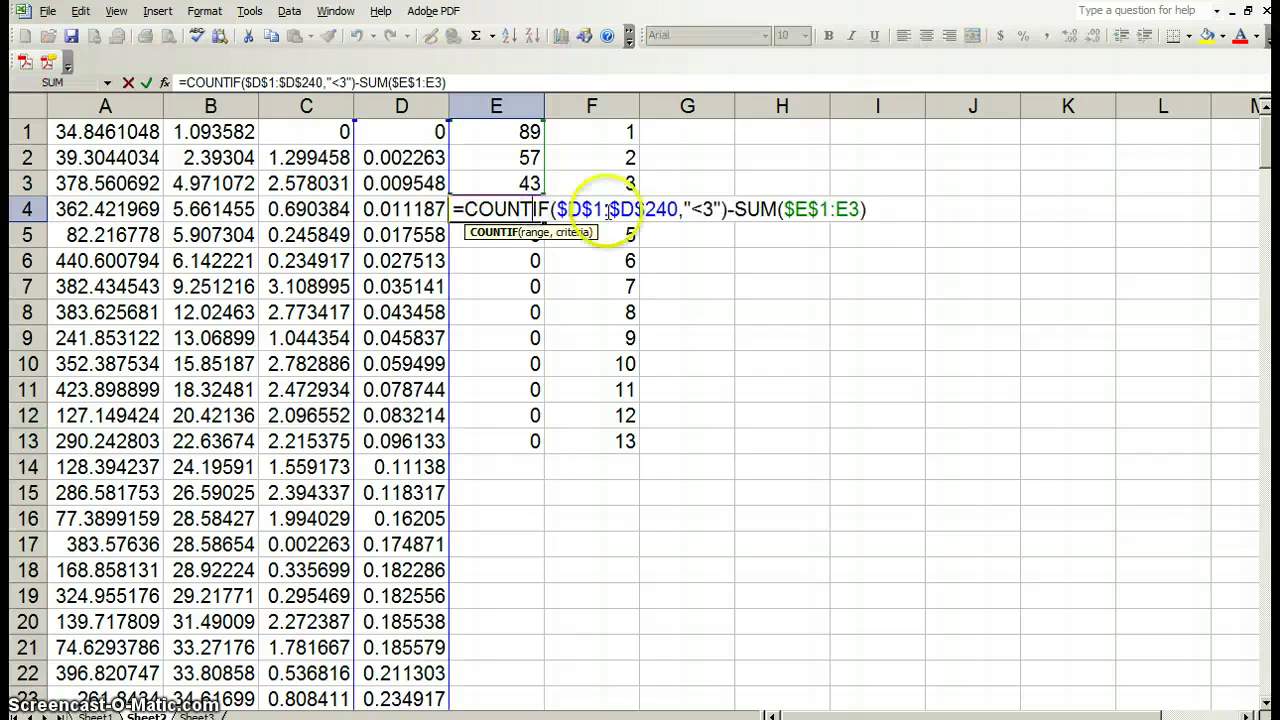
click(709, 210)
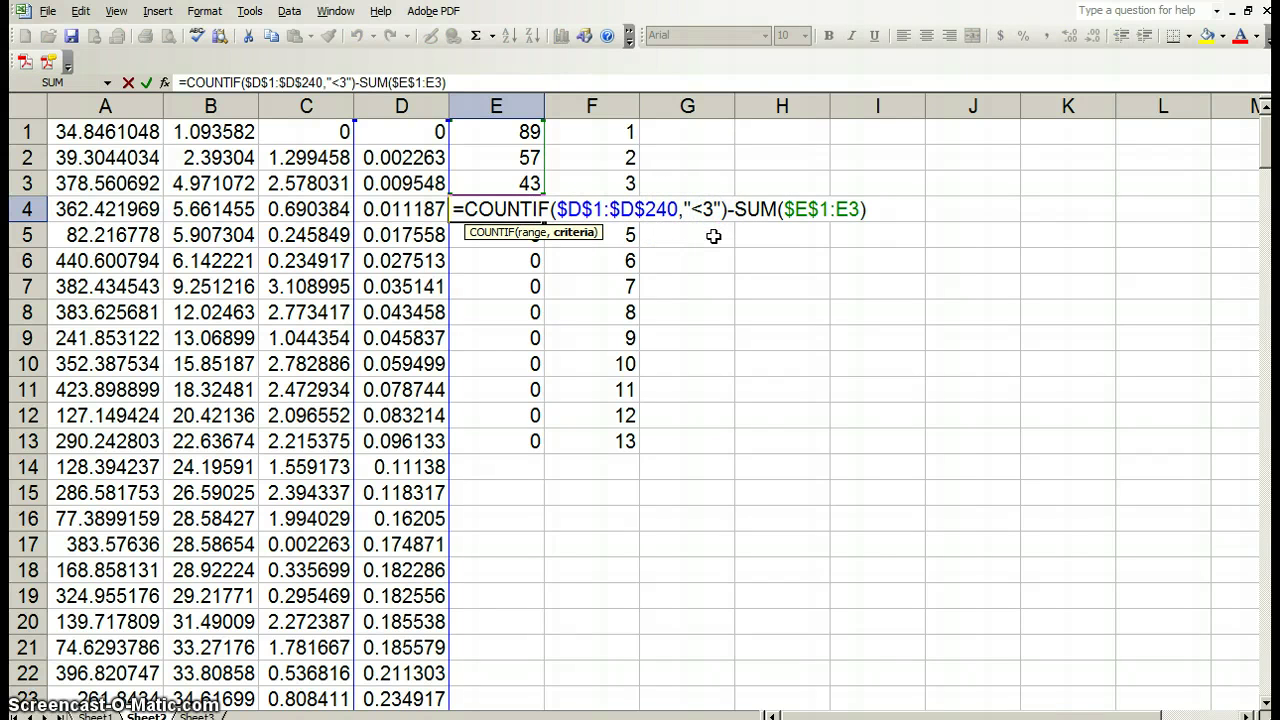
key(Return)
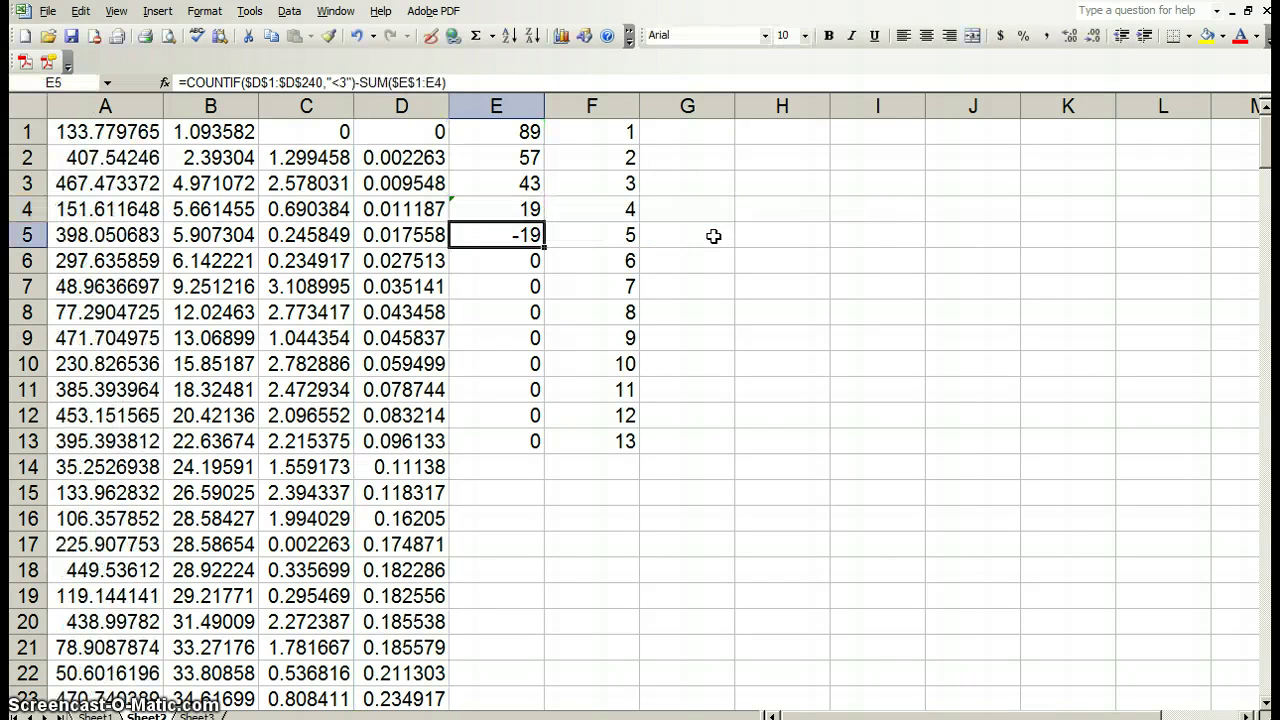
double_click(530, 236)
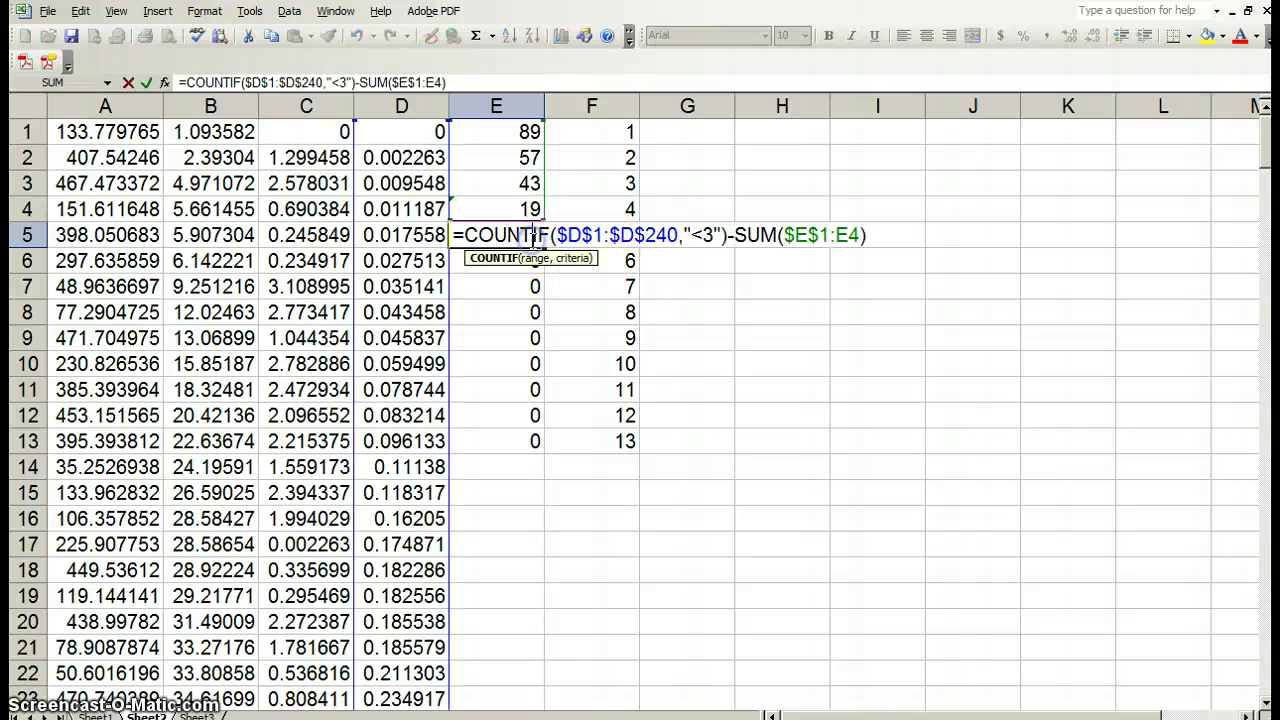
click(710, 234)
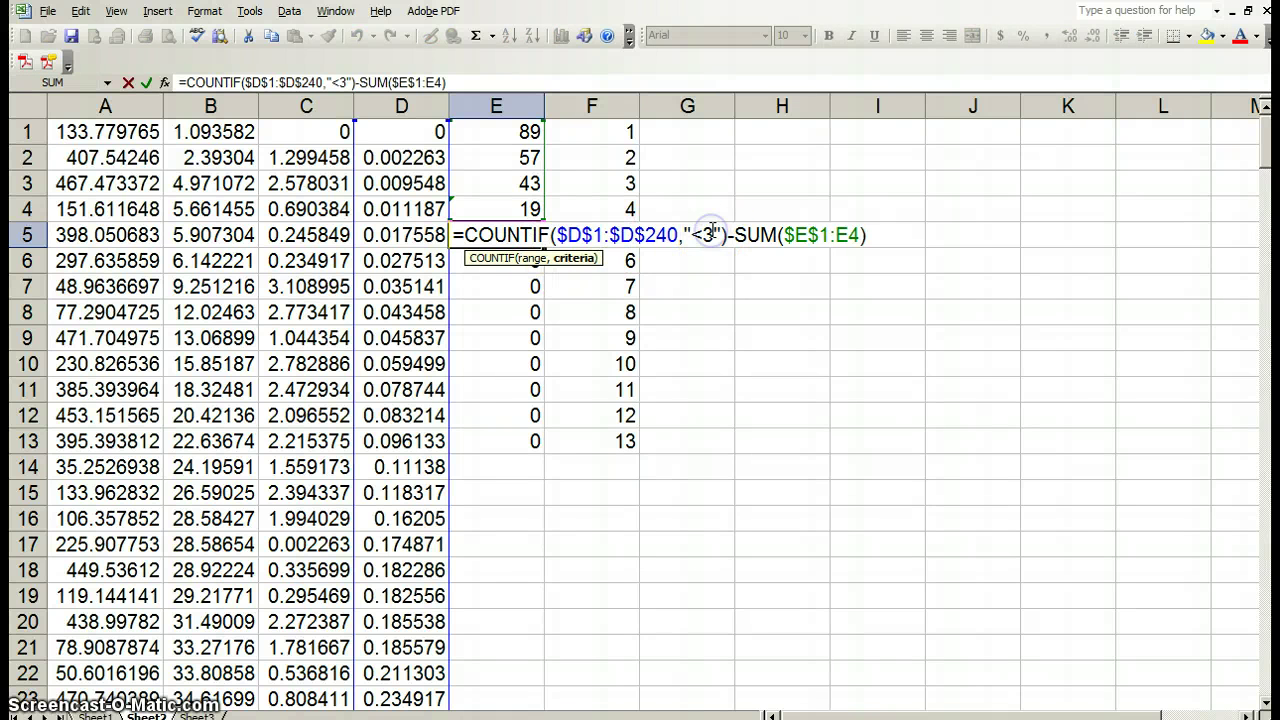
key(Return)
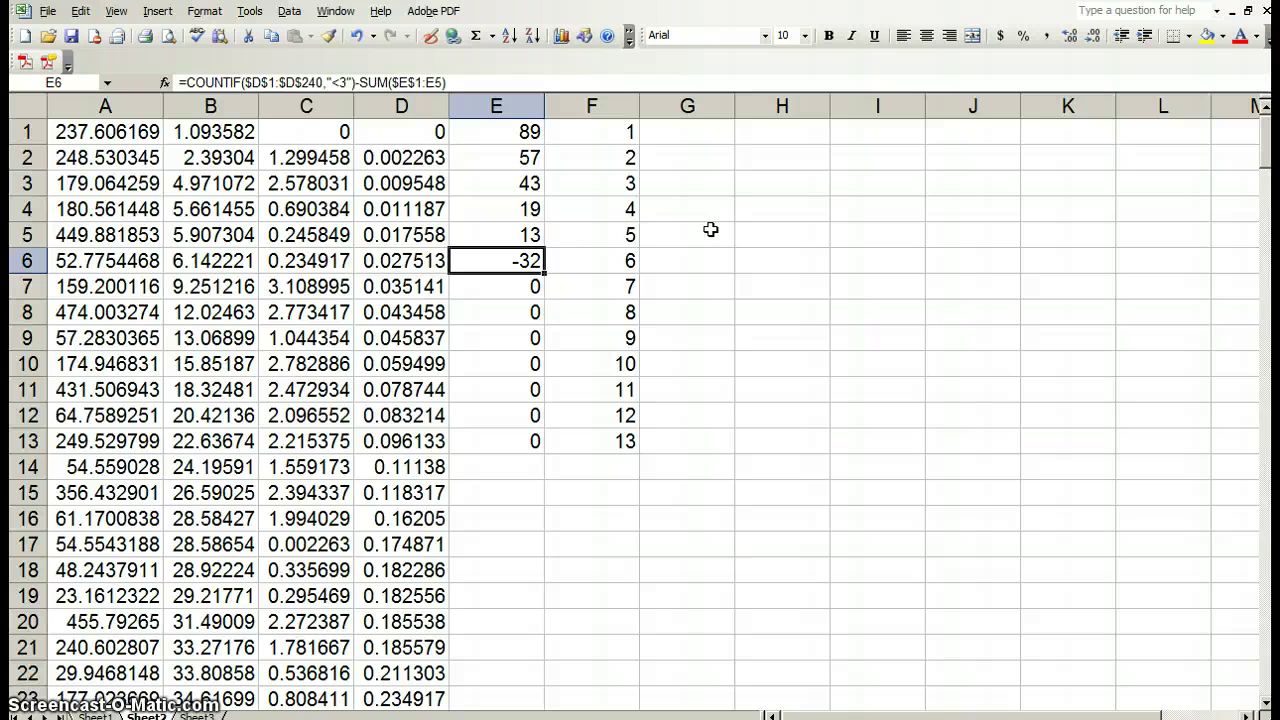
double_click(530, 258)
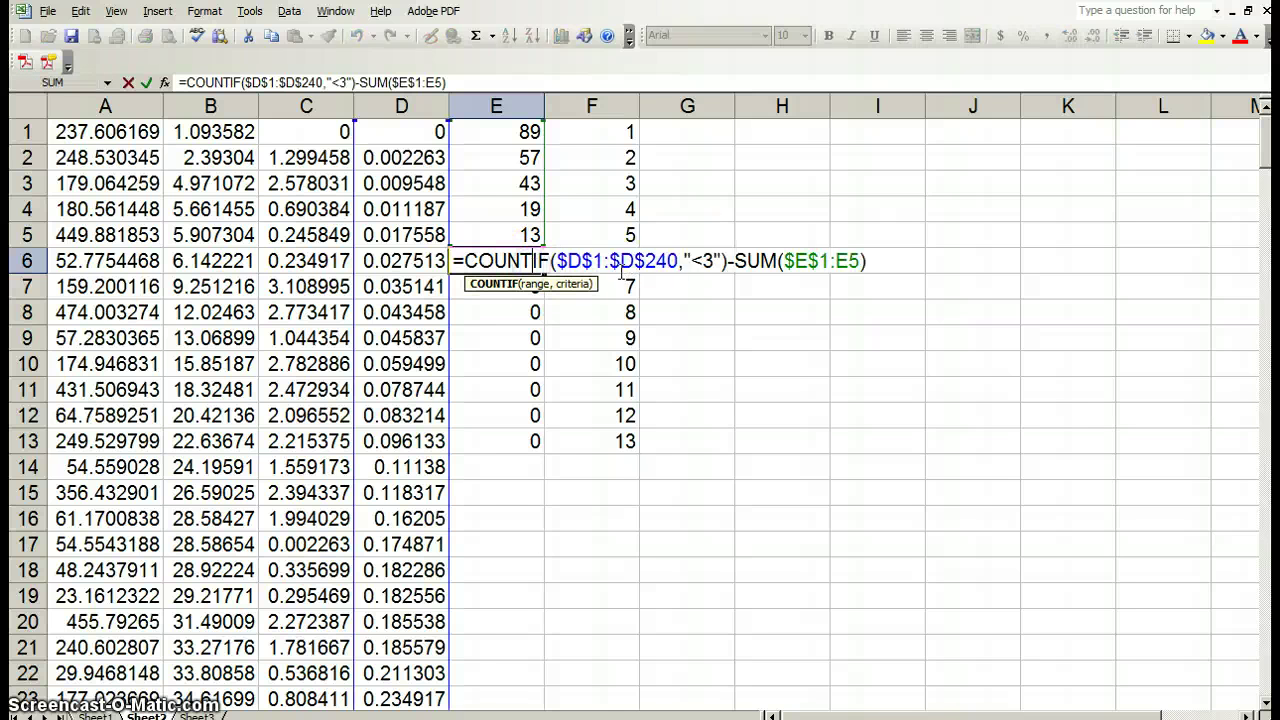
click(711, 261)
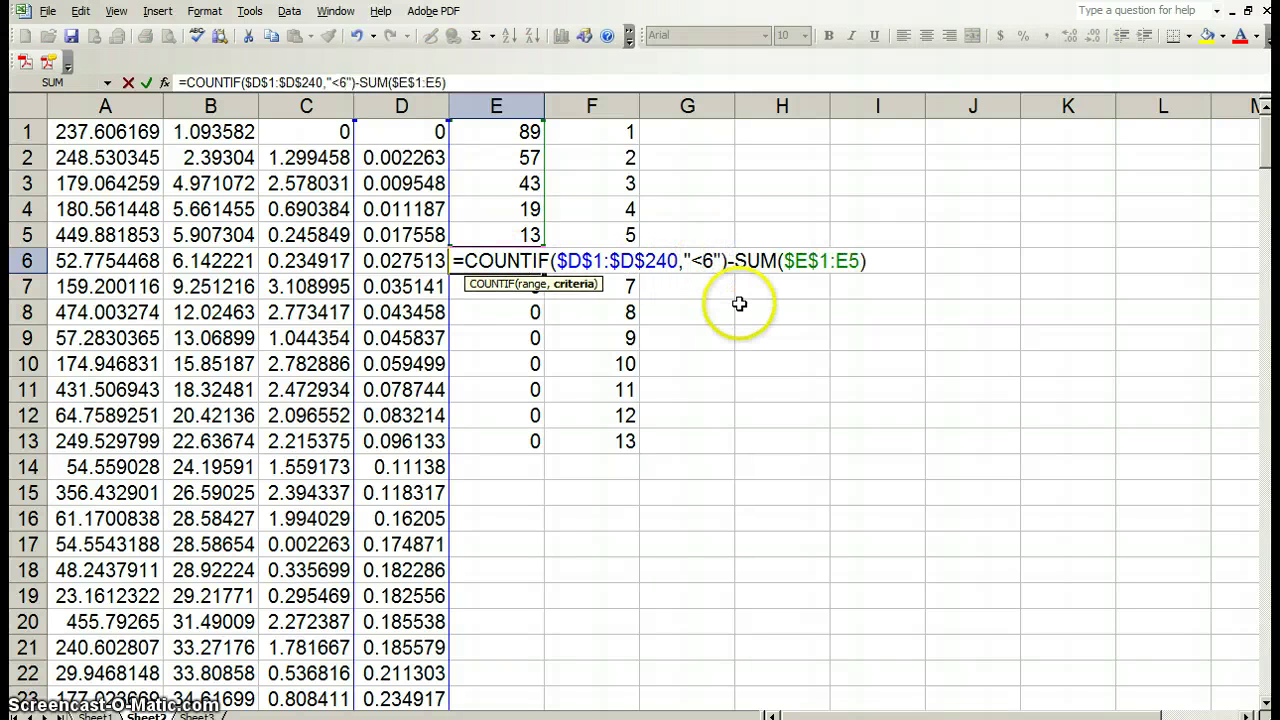
text(6)
key(Return)
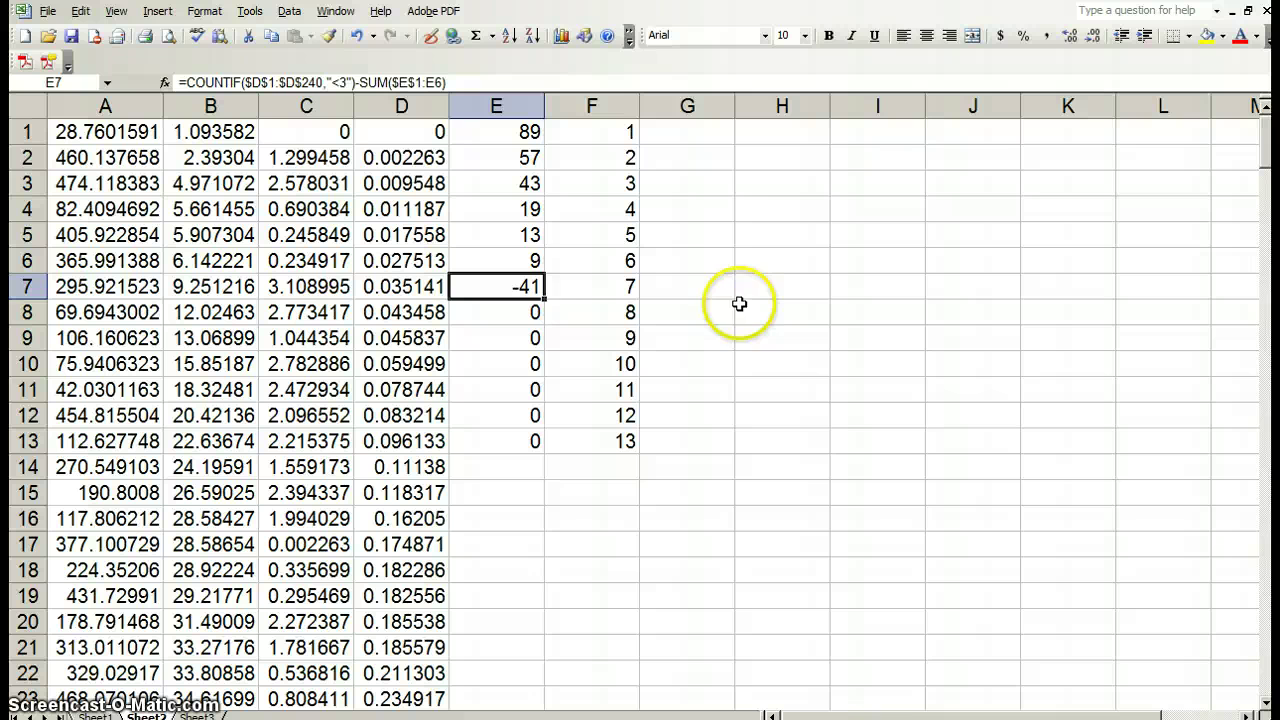
Change the criteria in E7, E8 and E9 to <7, <8 and <9
double_click(530, 288)
click(711, 287)
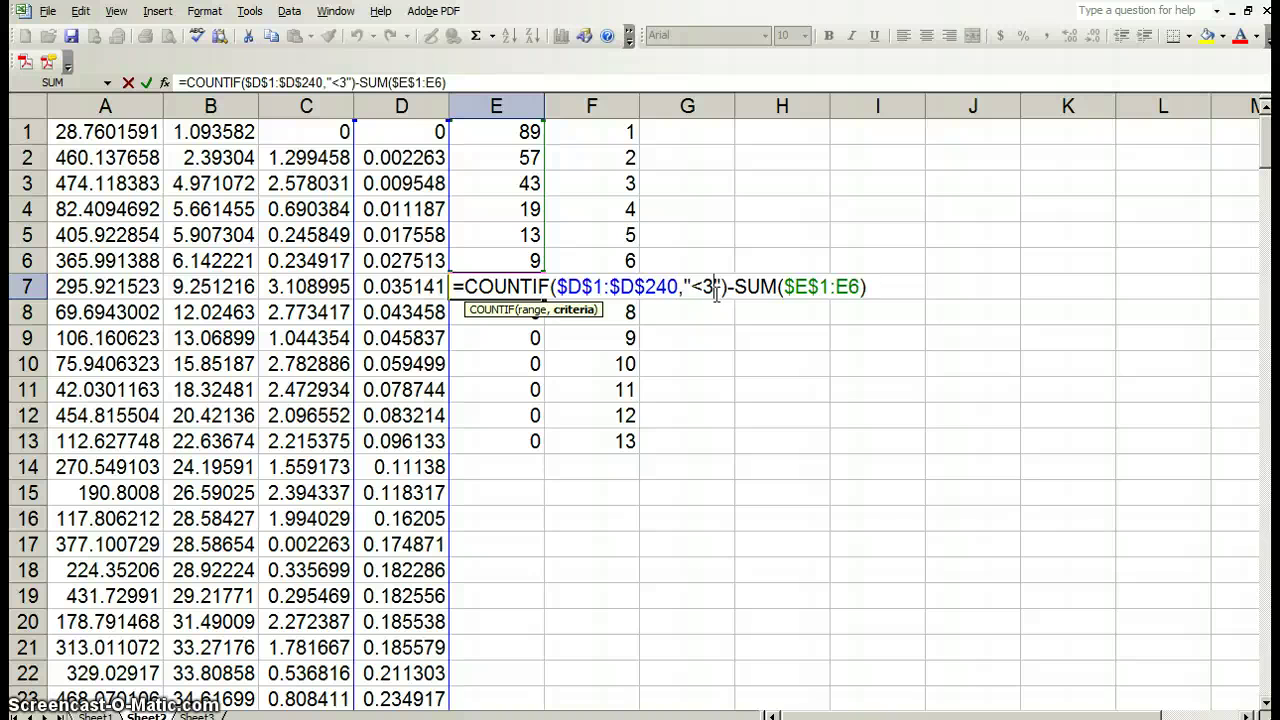
key(BackSpace)
text(7)
key(Return)
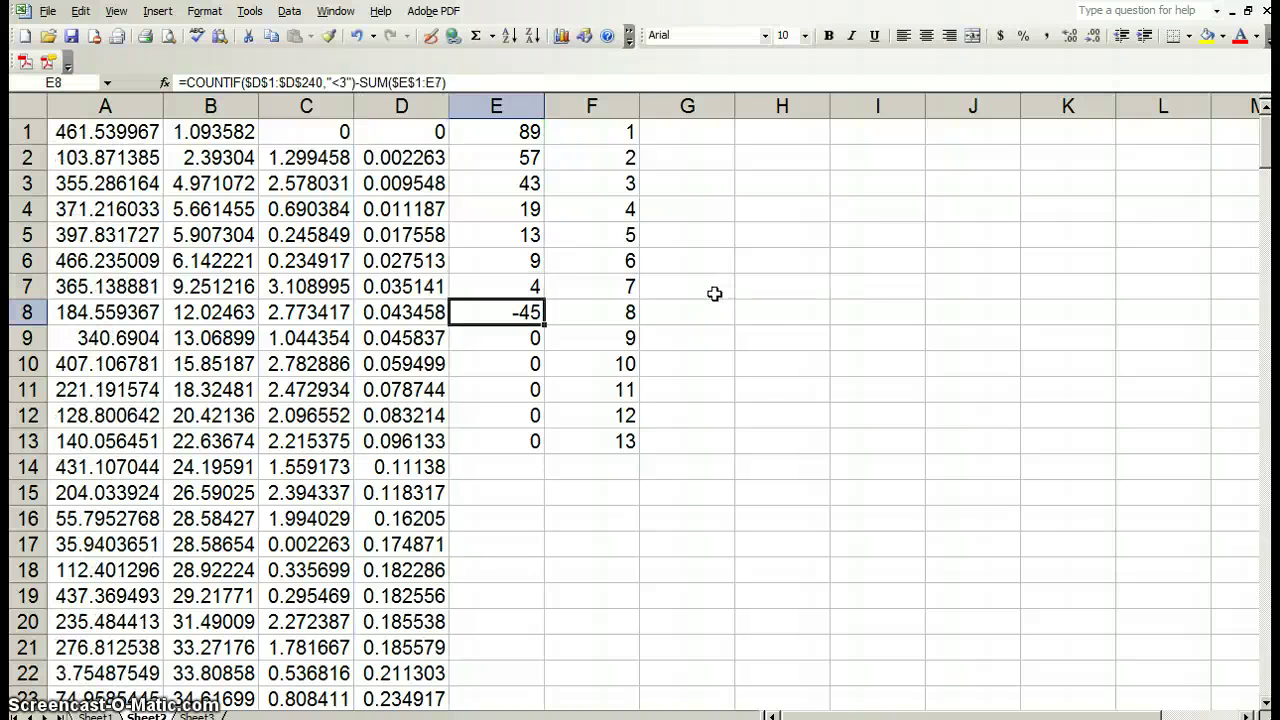
double_click(520, 313)
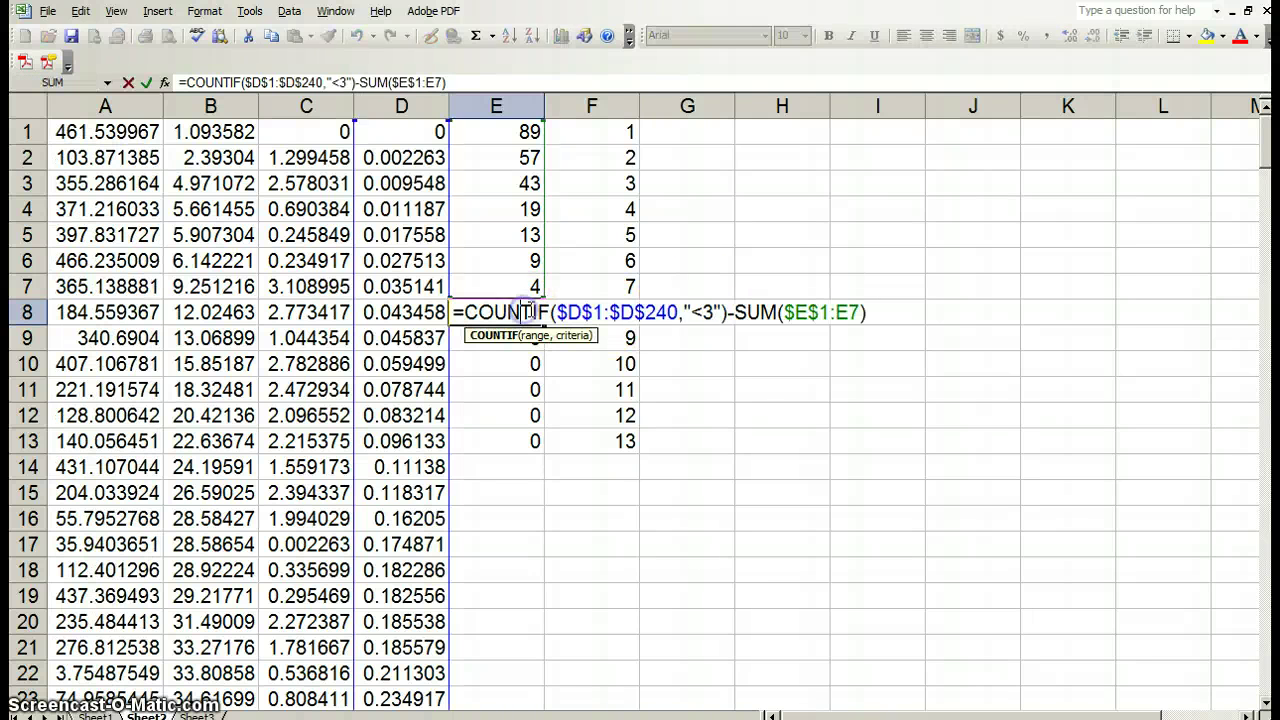
click(713, 315)
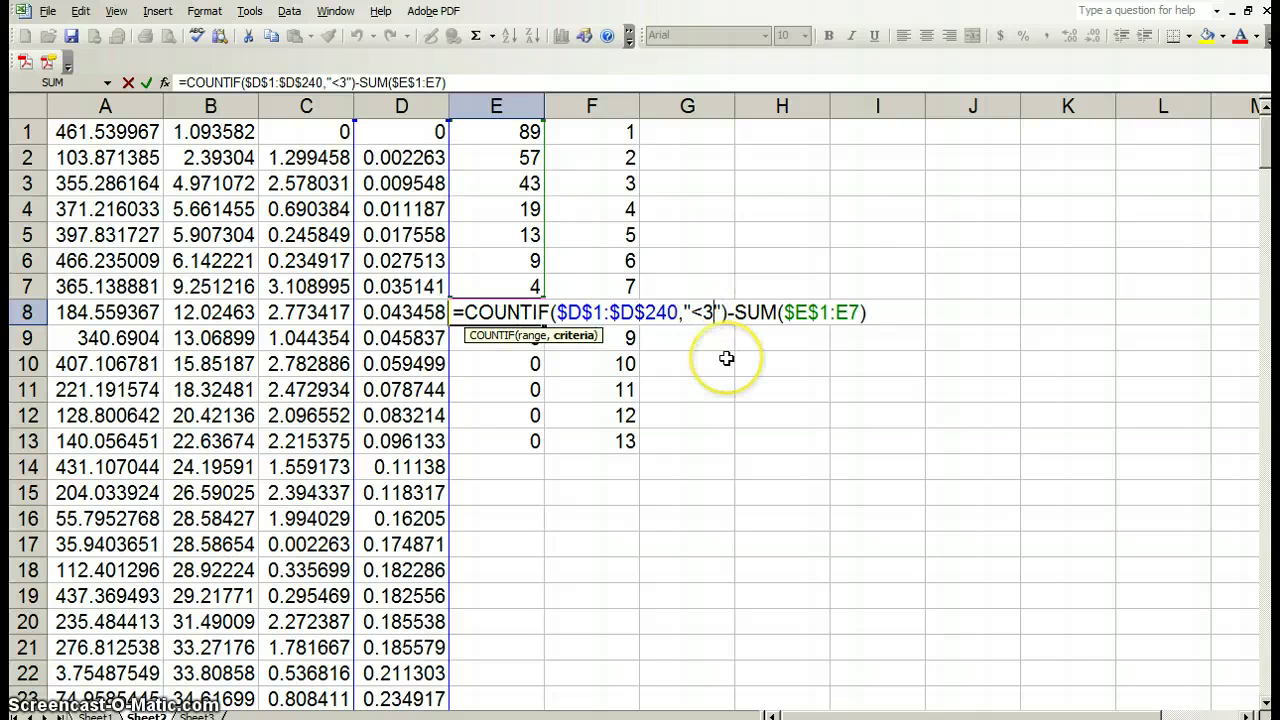
key(BackSpace)
text(8)
key(Return)
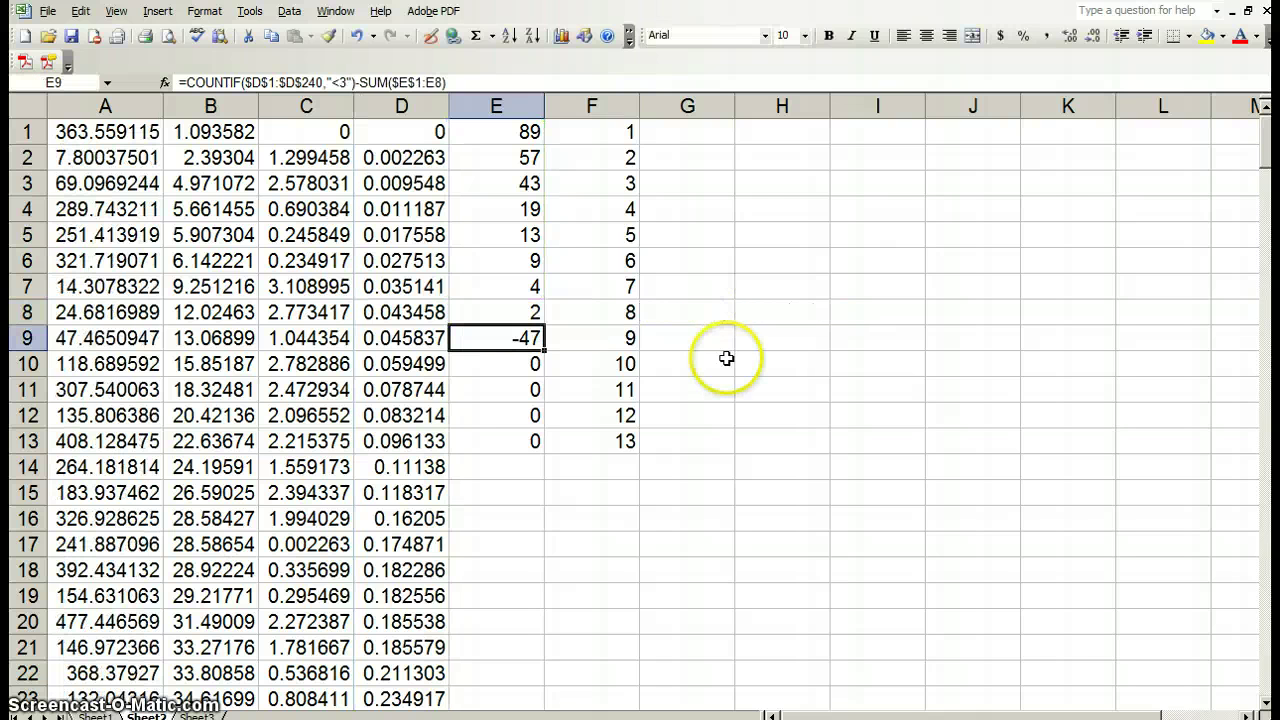
double_click(530, 340)
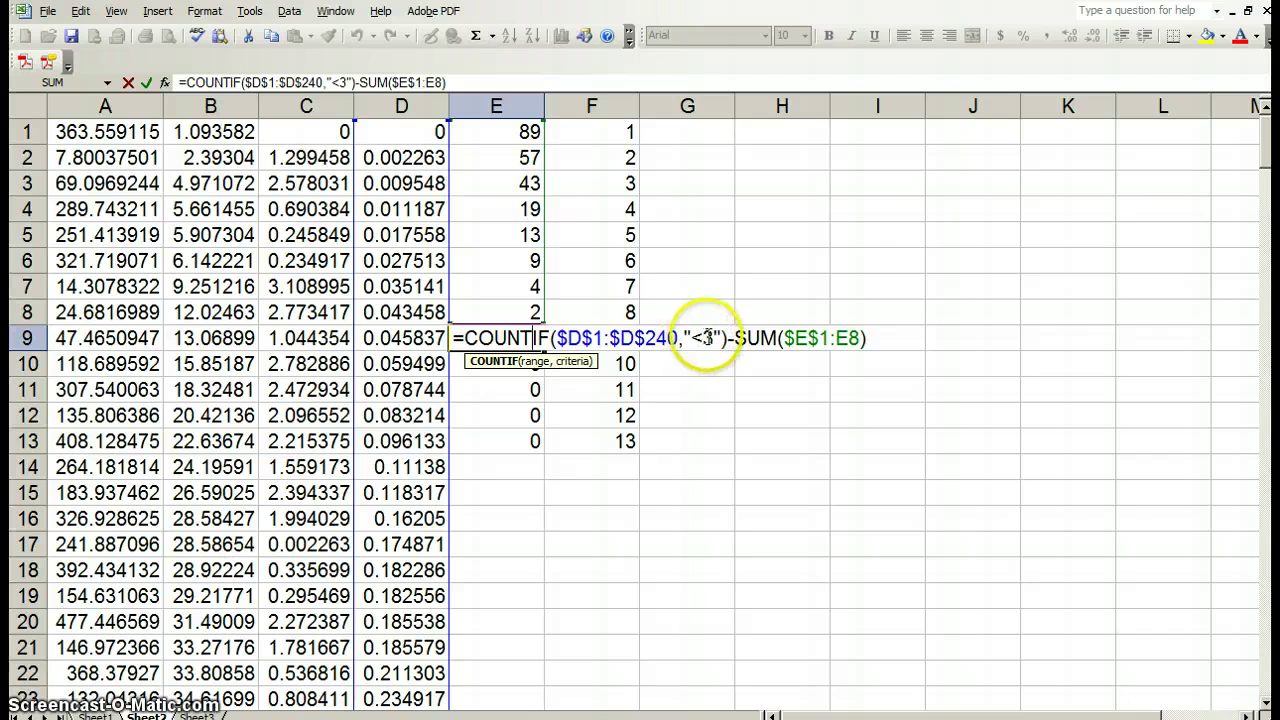
click(703, 338)
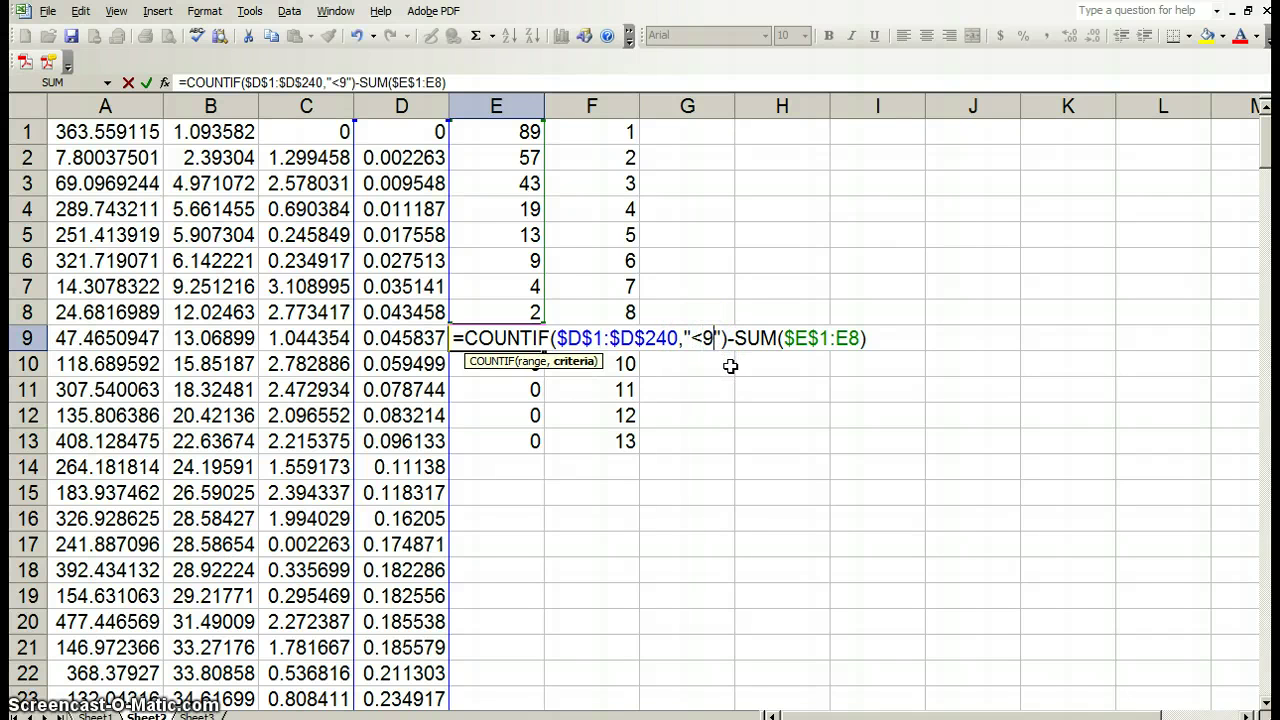
key(Return)
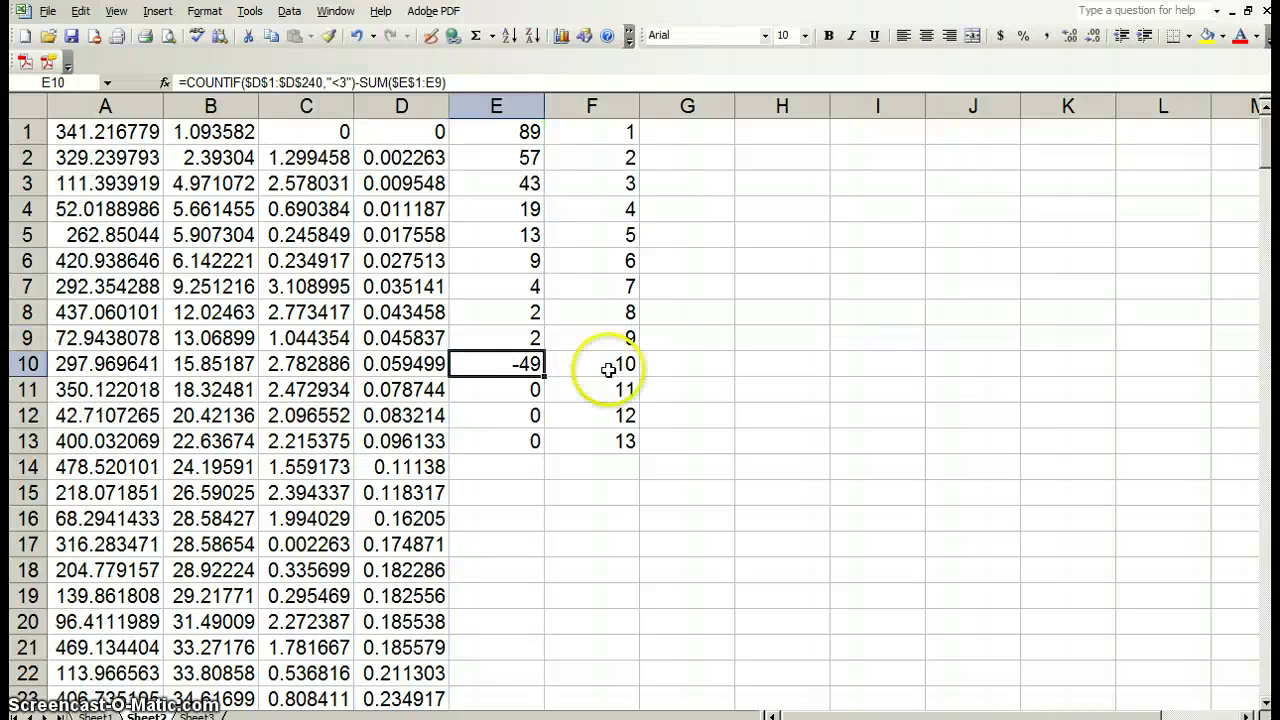
Set E10 and E11 to count differences below 10 and 11
double_click(527, 362)
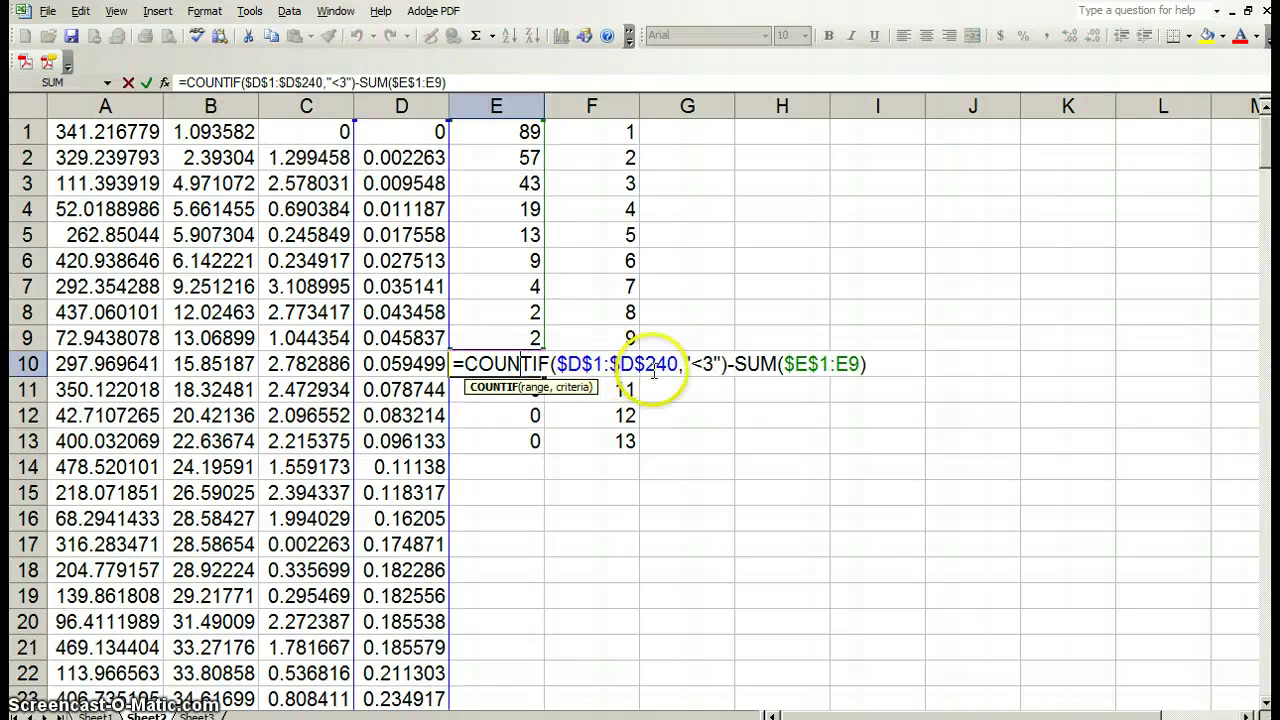
click(708, 362)
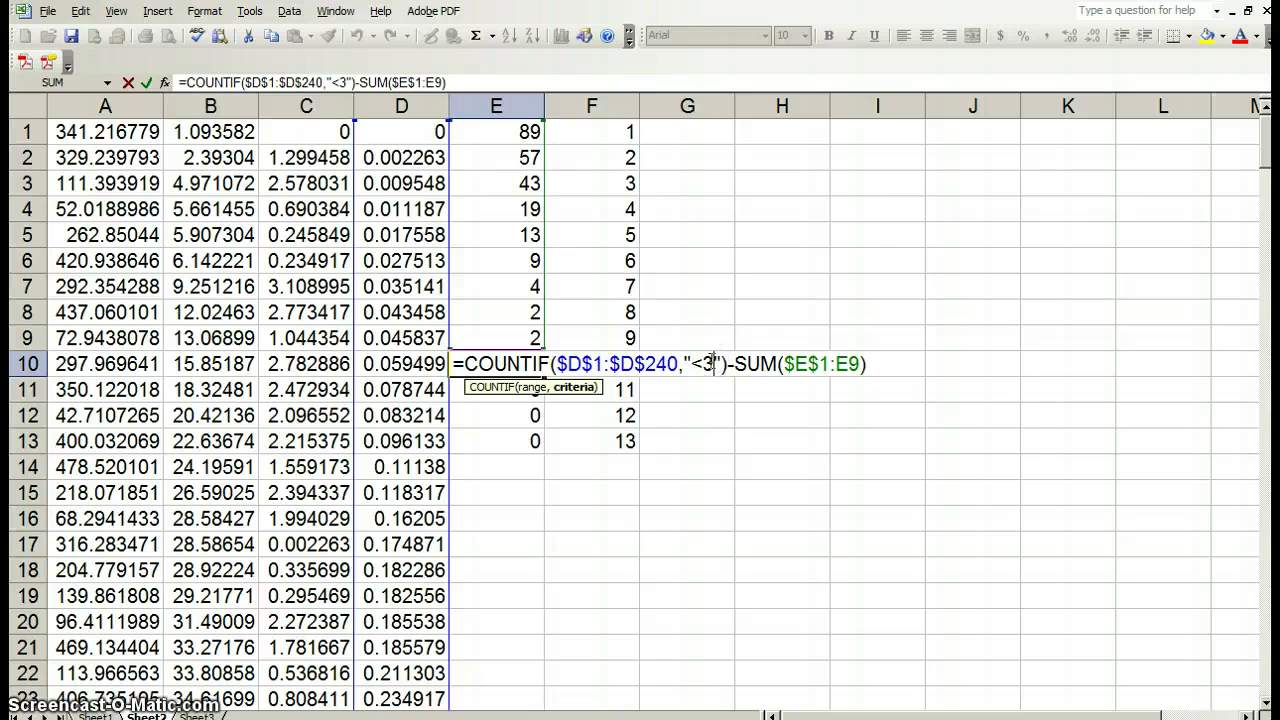
click(712, 363)
key(BackSpace)
text(10)
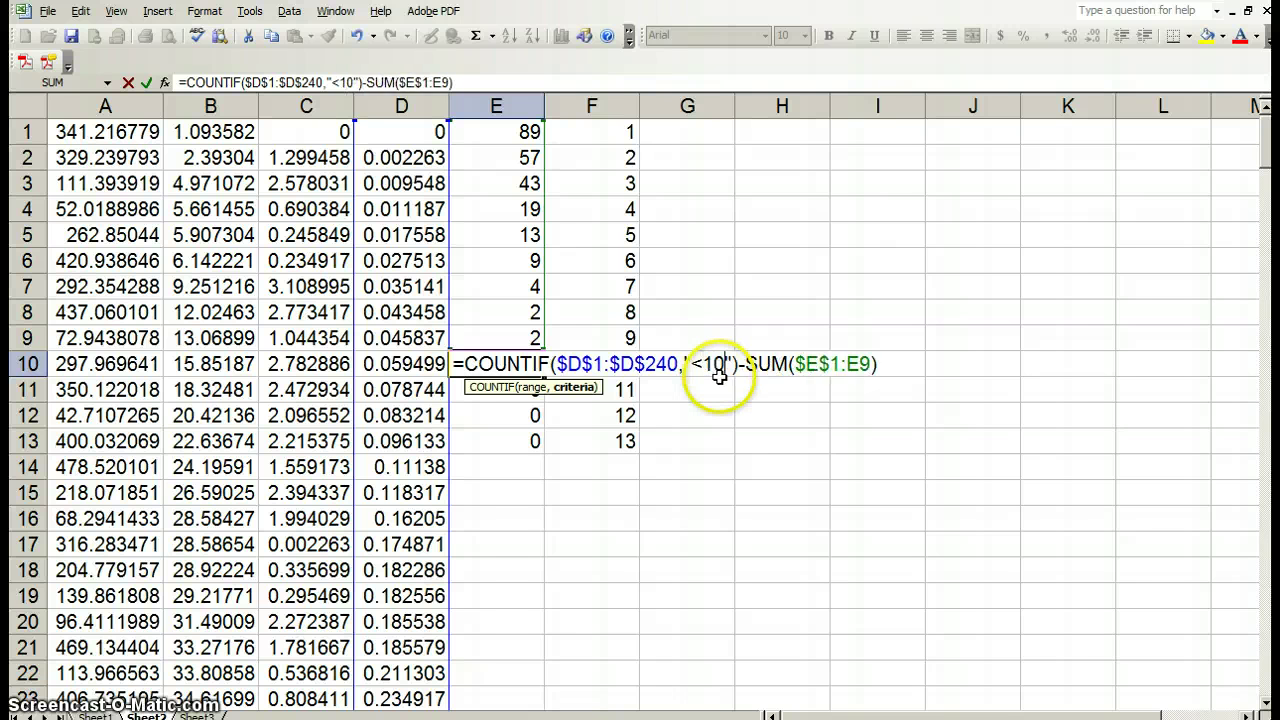
key(Return)
double_click(530, 390)
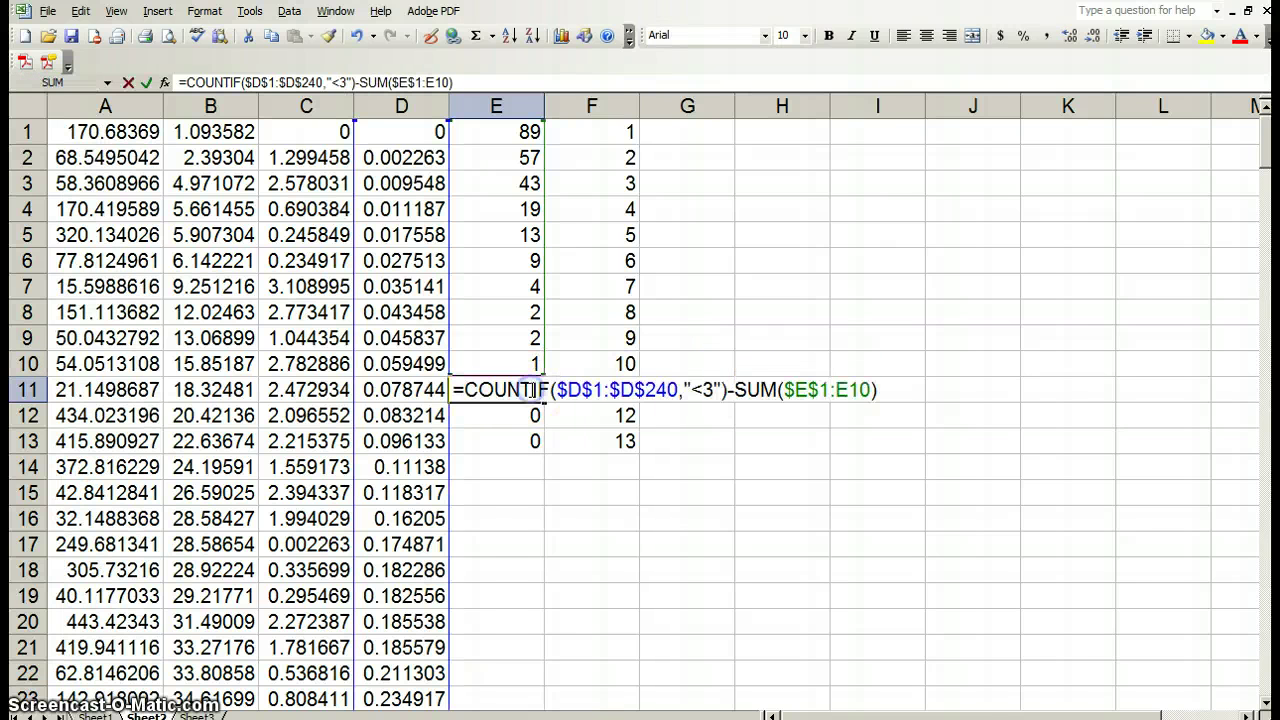
click(712, 390)
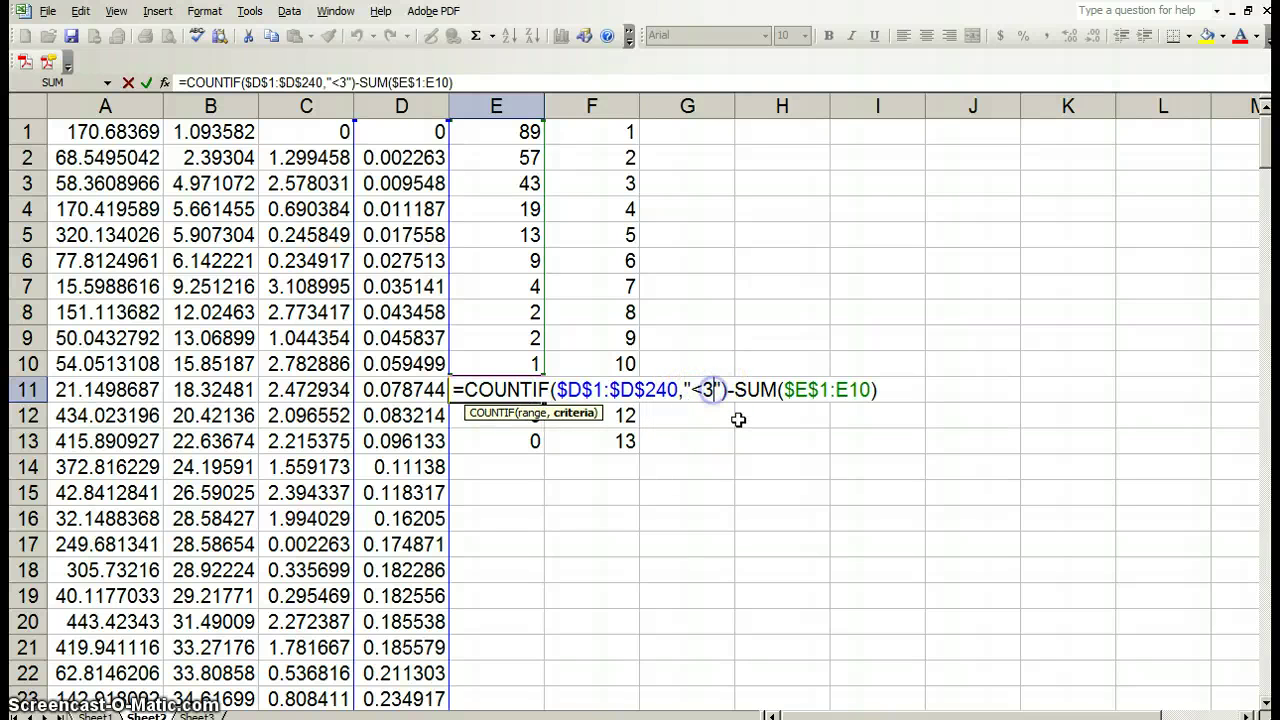
key(BackSpace)
text(11)
key(Return)
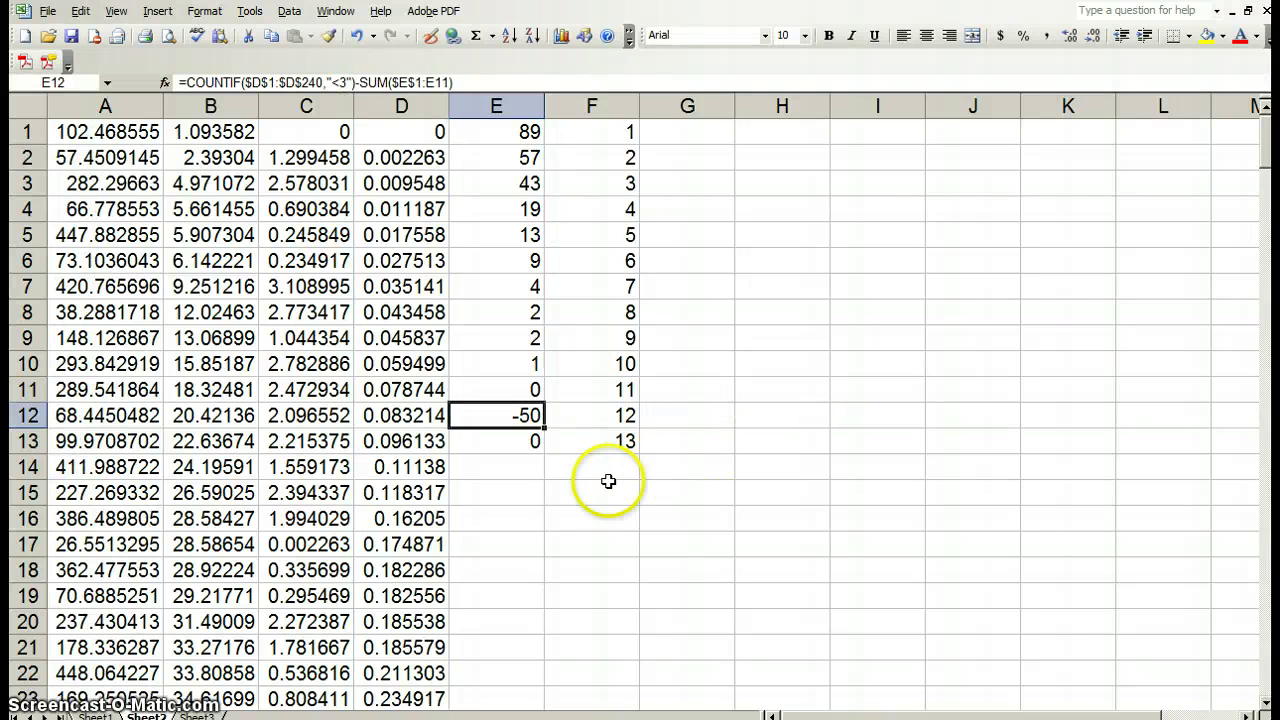
Set E12 and E13 to thresholds 12 and 13, giving counts 0 and 1
double_click(536, 416)
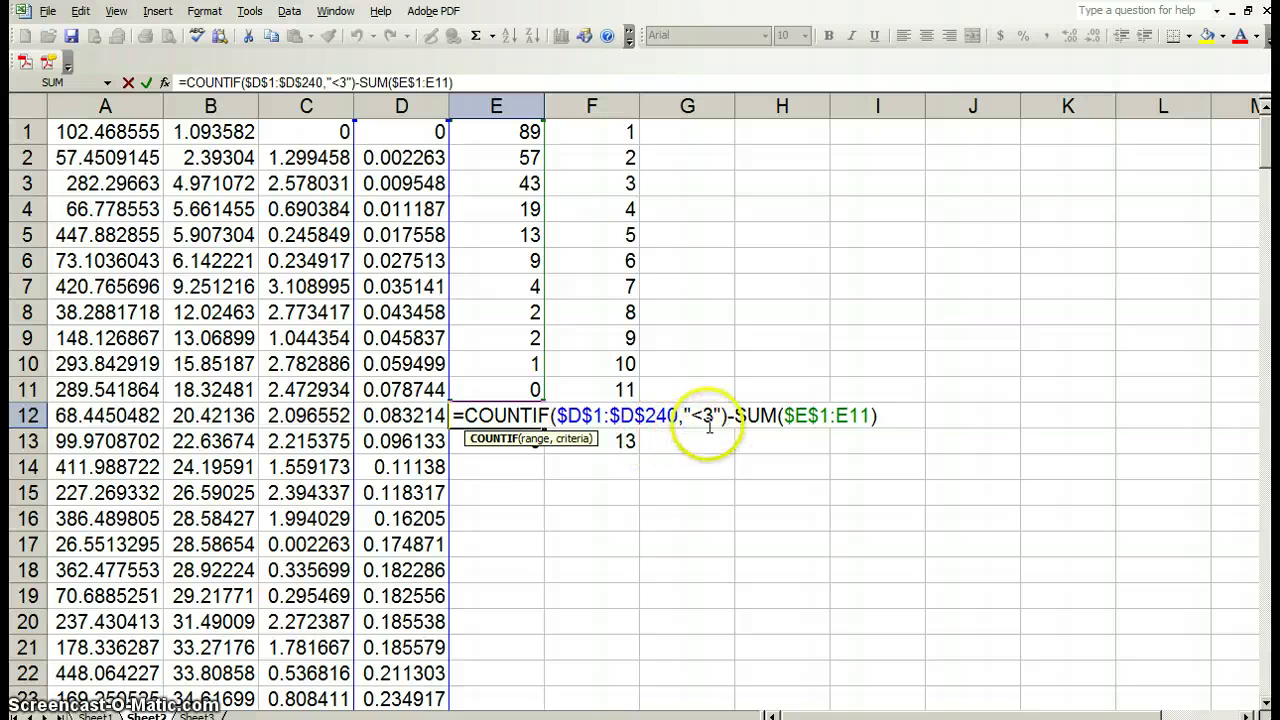
click(710, 417)
key(BackSpace)
text(12)
key(Return)
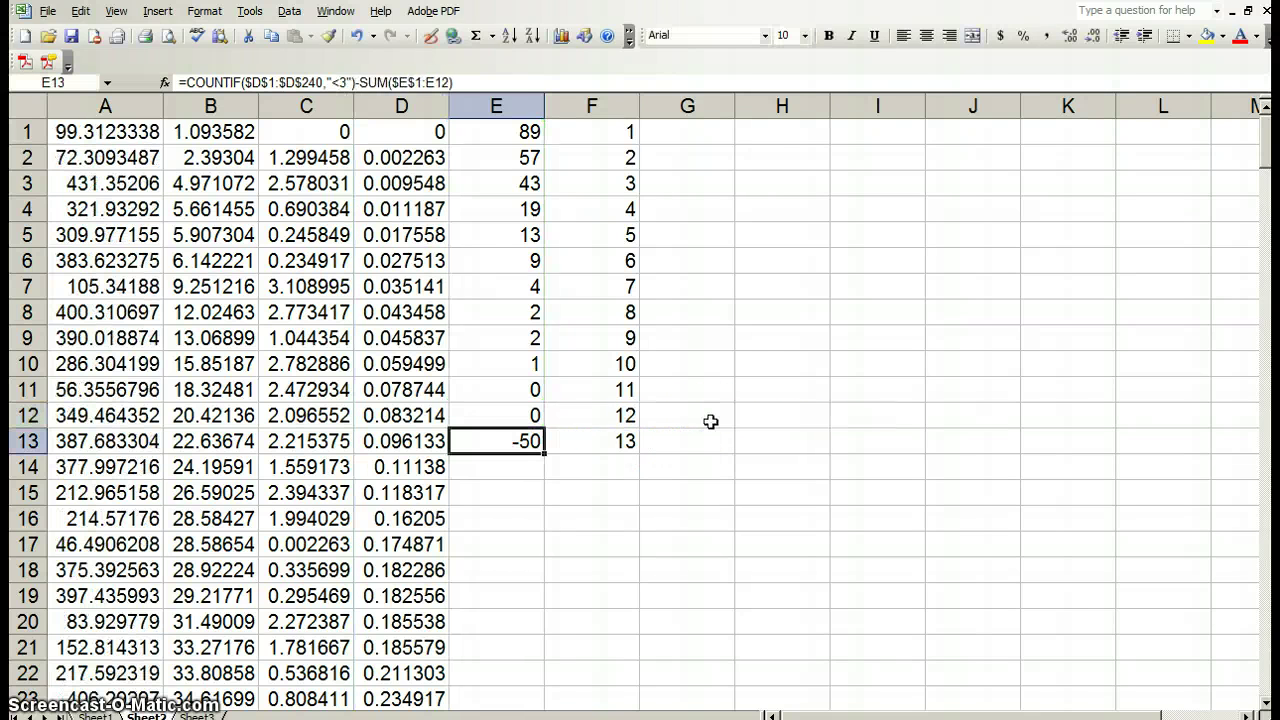
double_click(528, 441)
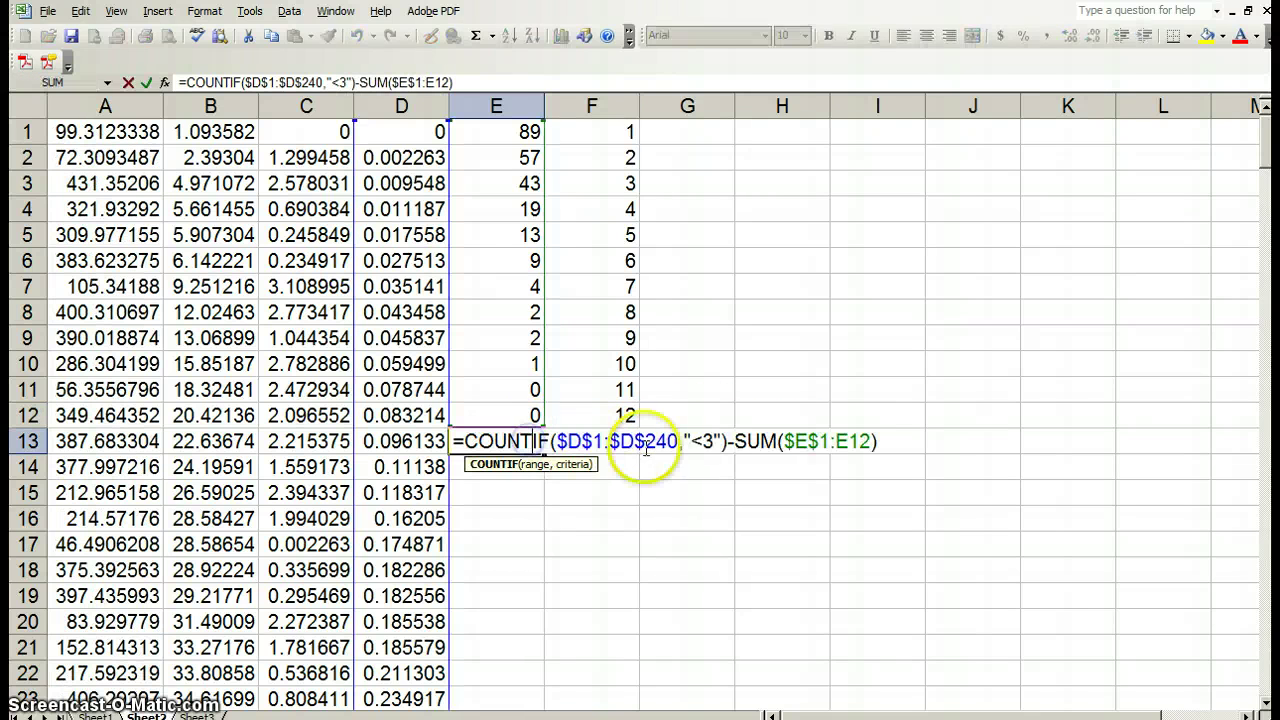
click(708, 446)
double_click(709, 442)
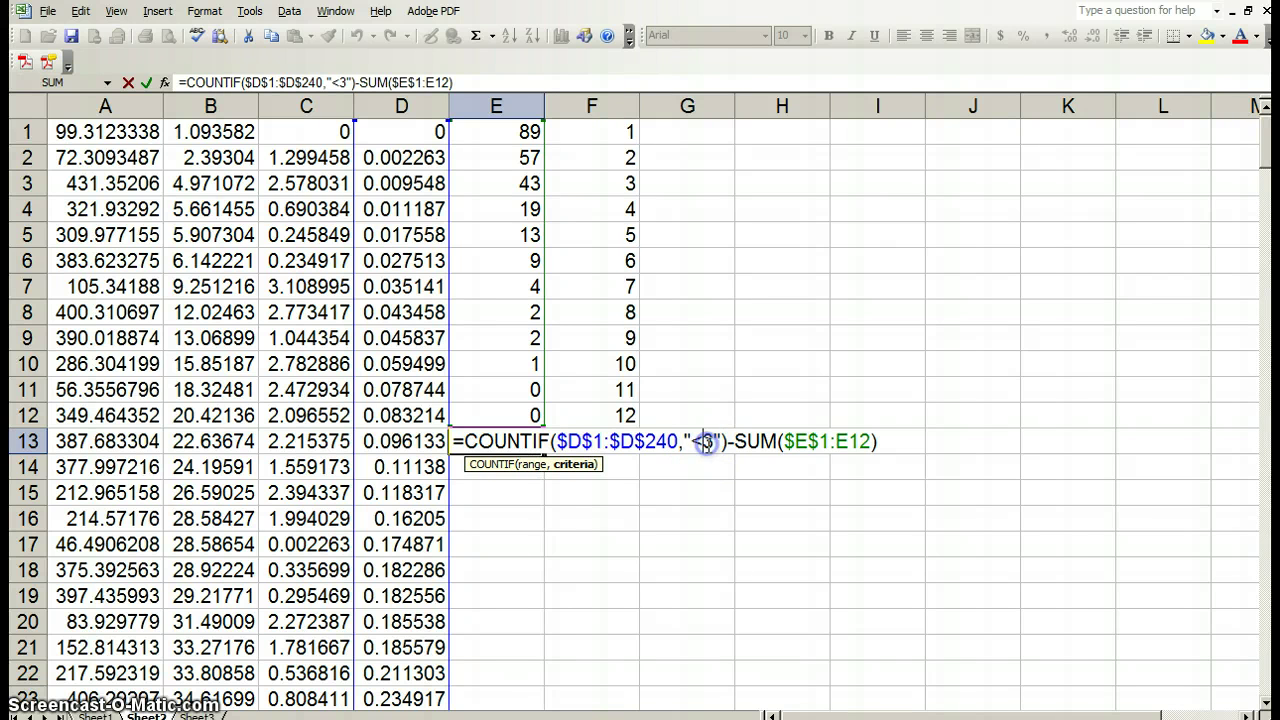
text(13)
key(Return)
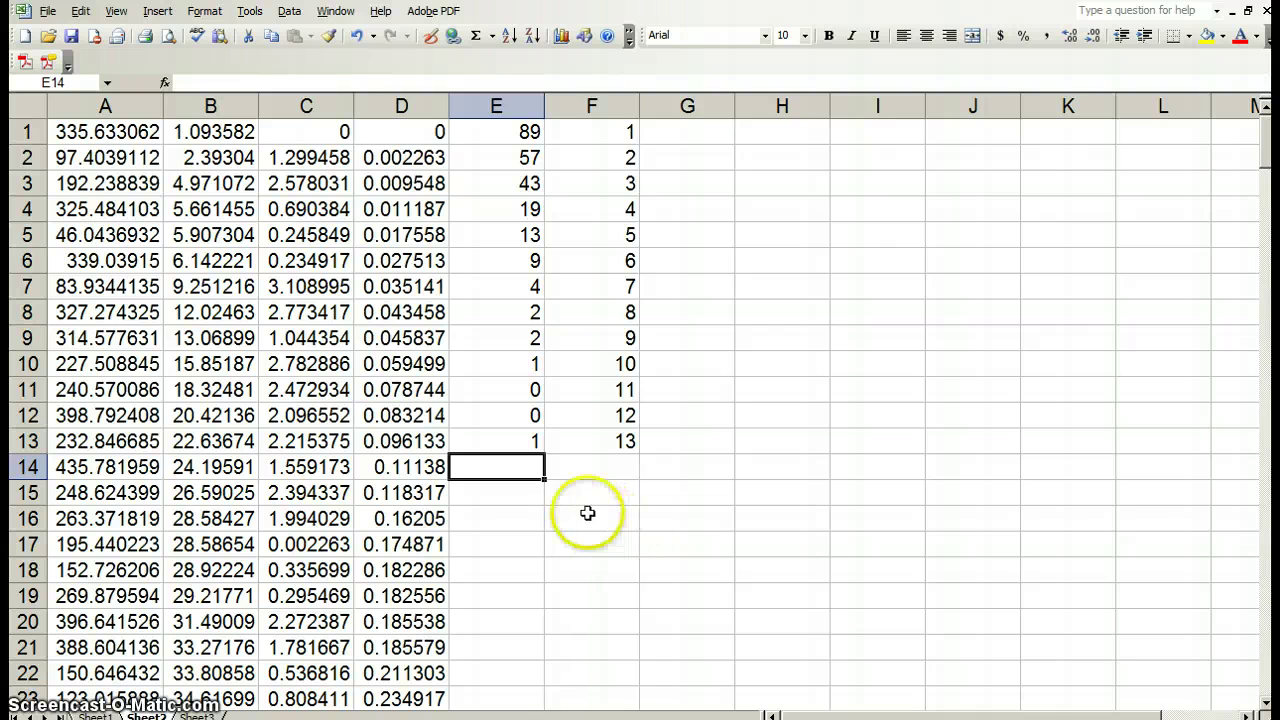
Enter =SUM(E1:E13) in E15, totalling 240
click(529, 495)
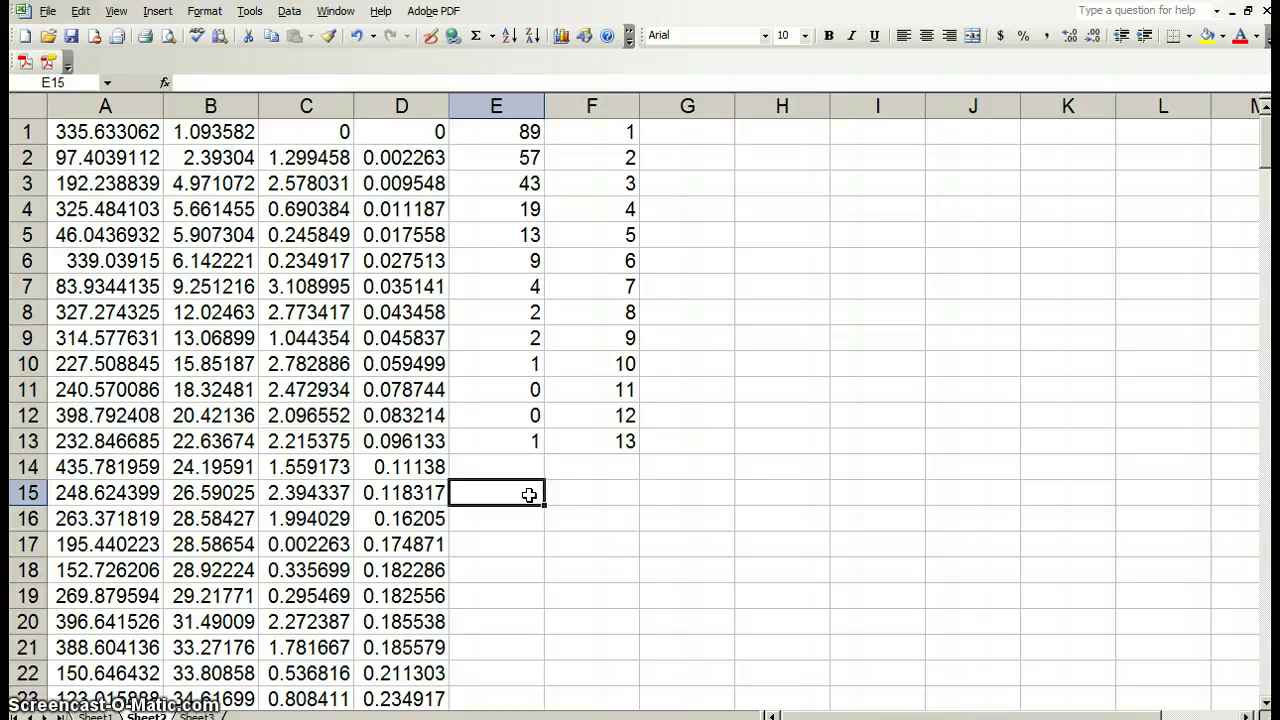
click(504, 438)
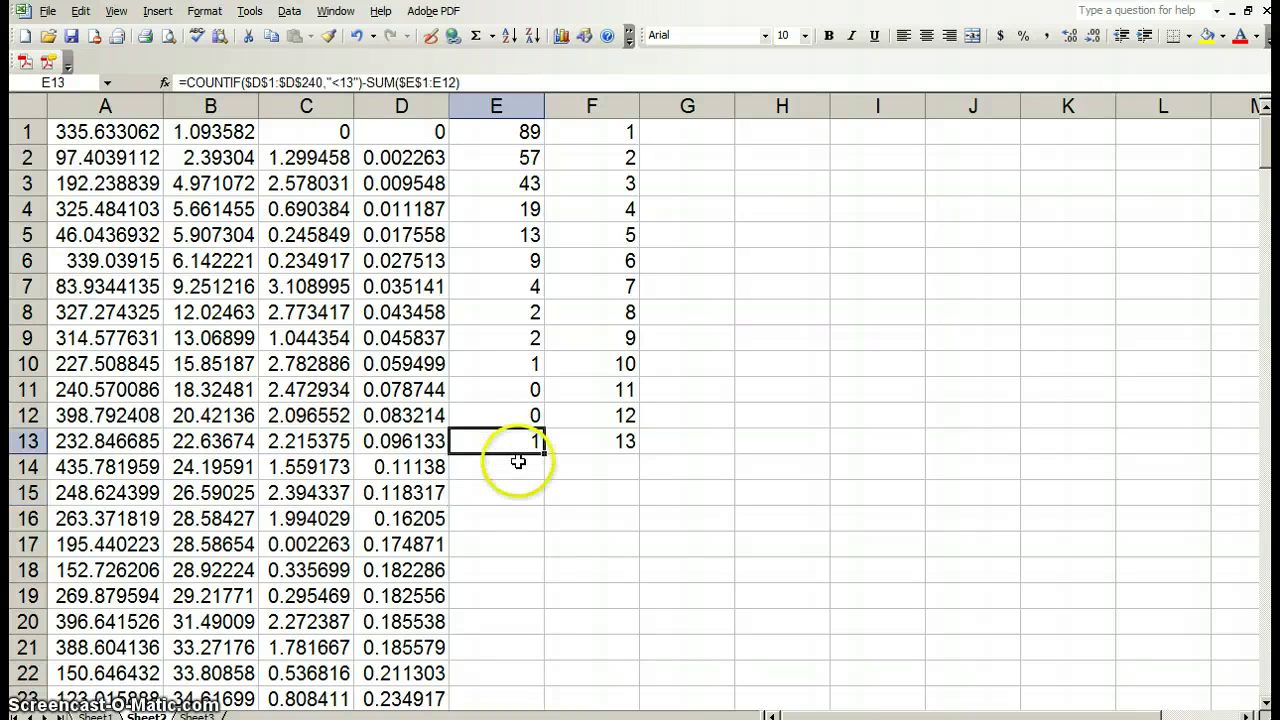
click(517, 494)
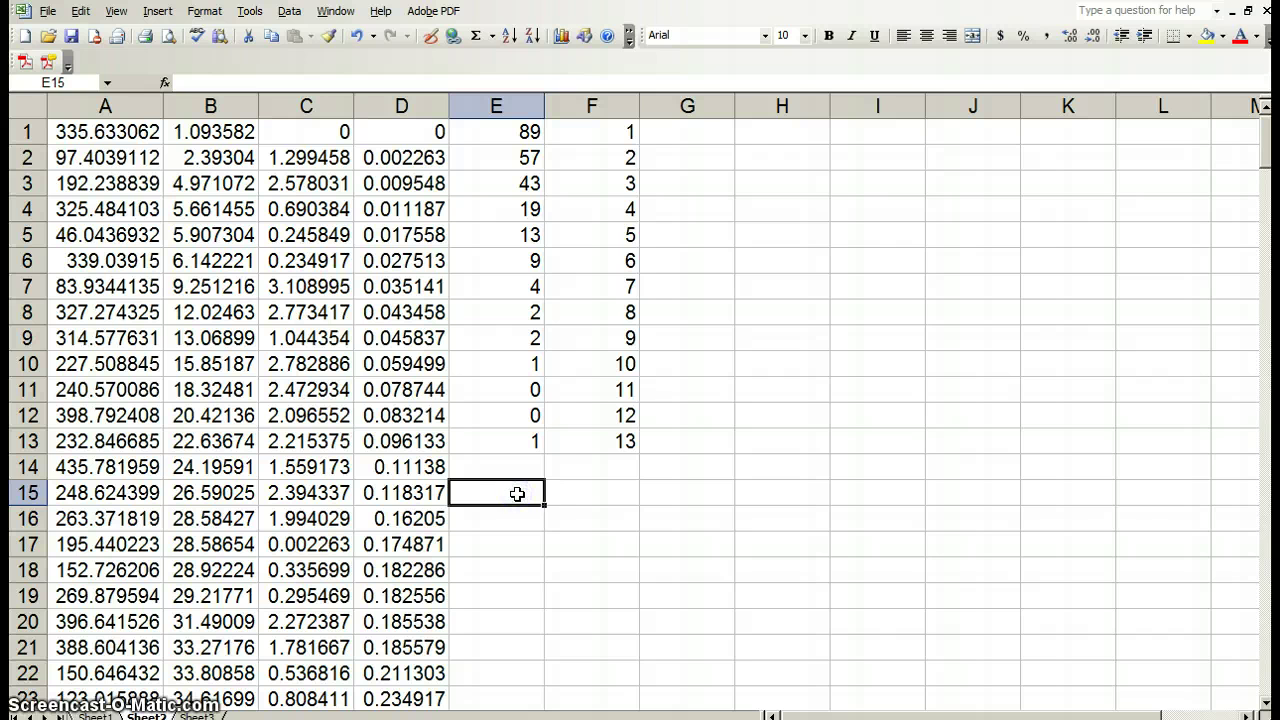
text(=)
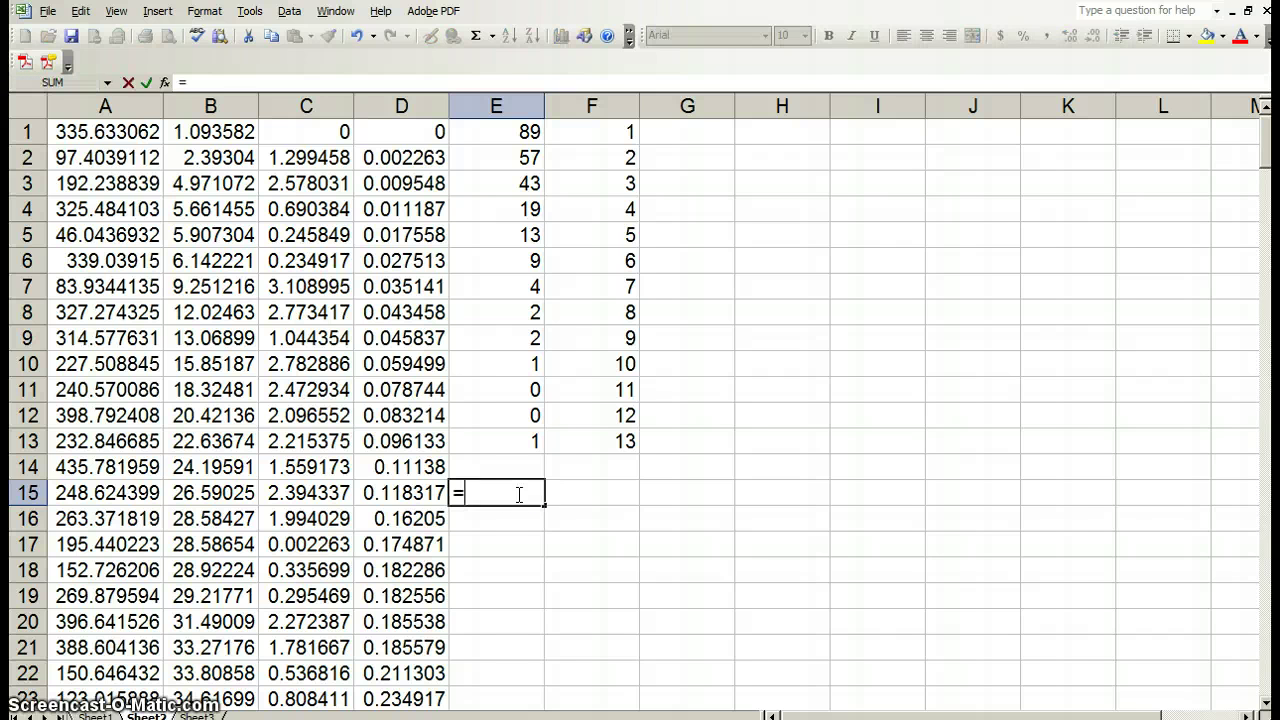
text(sum()
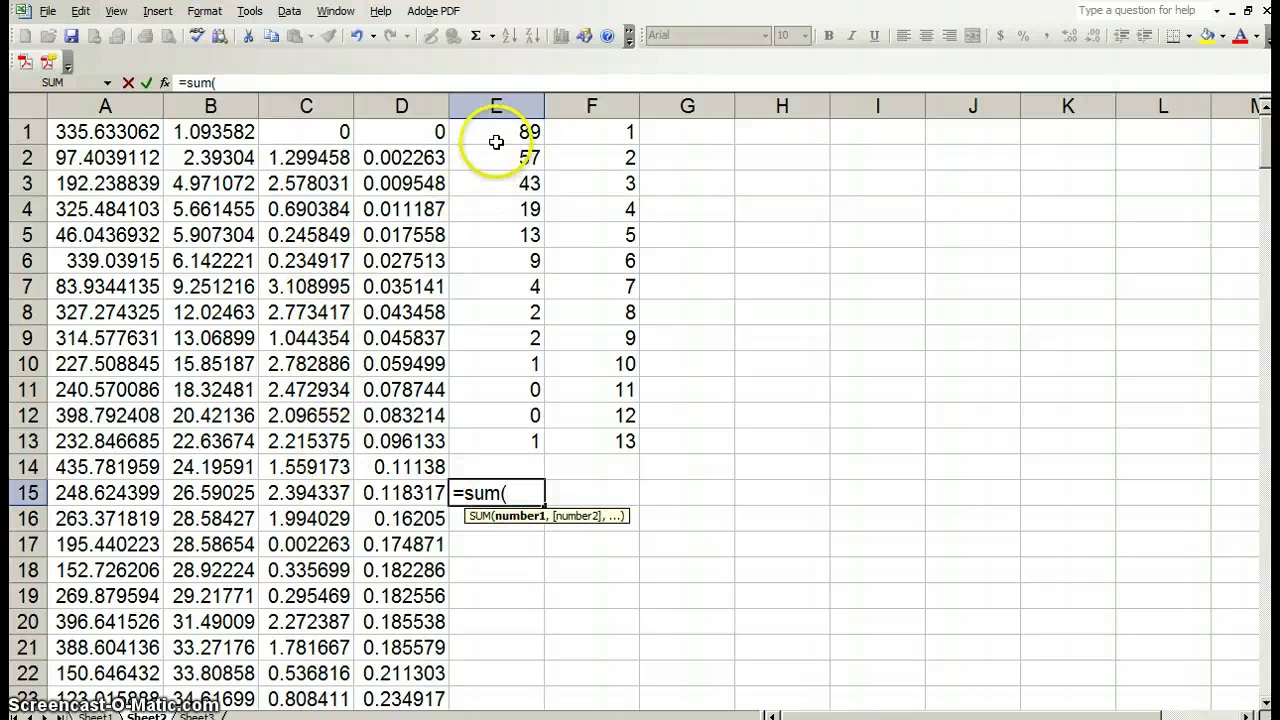
drag(496, 134, 497, 435)
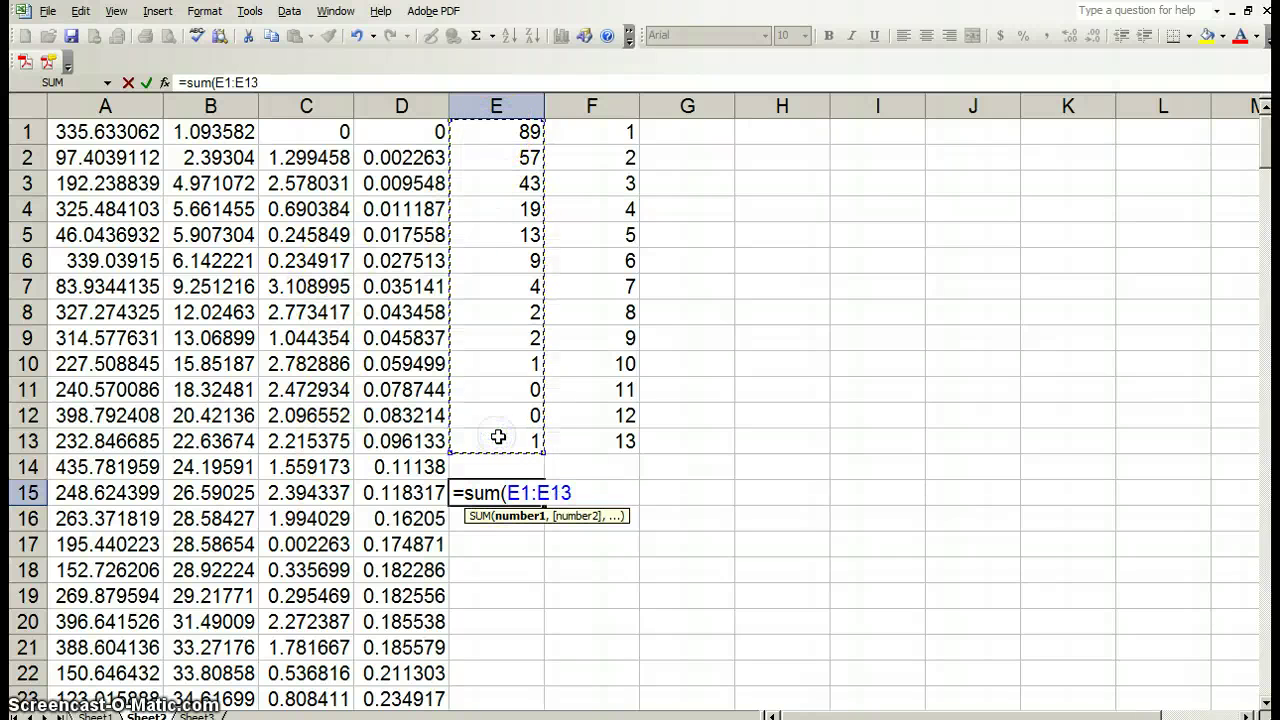
text())
key(Return)
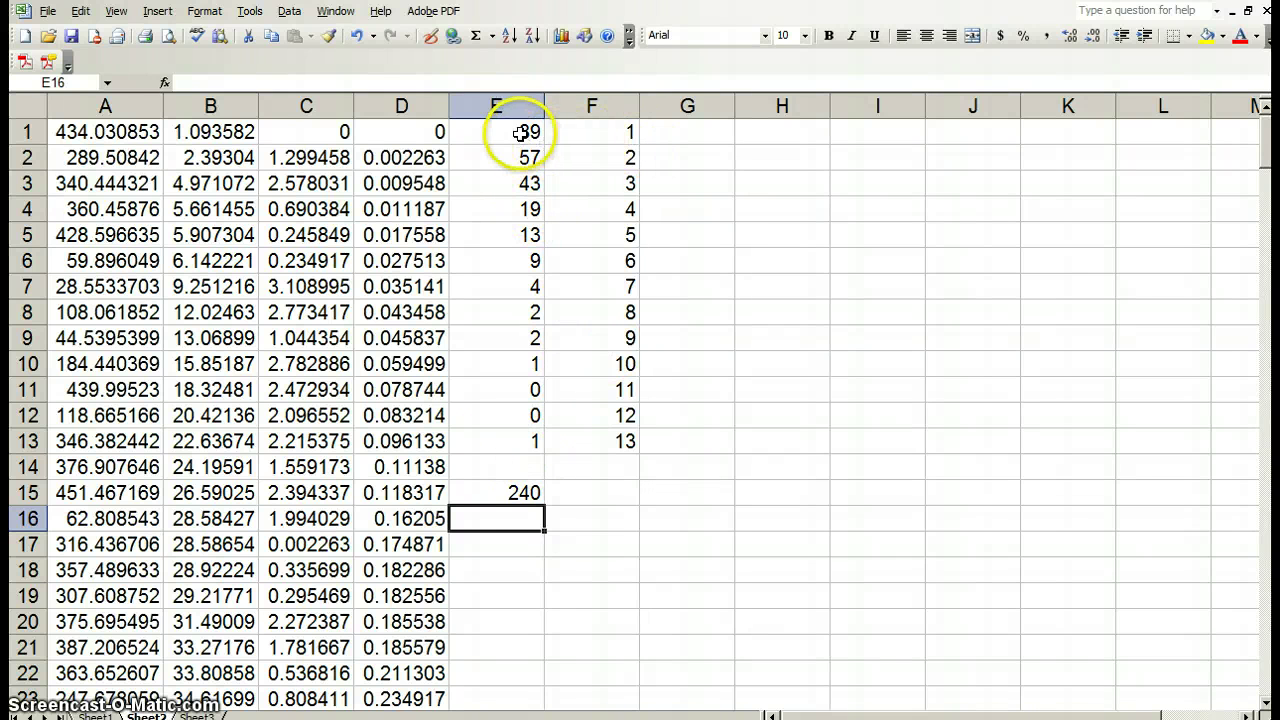
Move E1:E15 over to column G and launch the Chart Wizard on F1:G13
drag(519, 133, 671, 466)
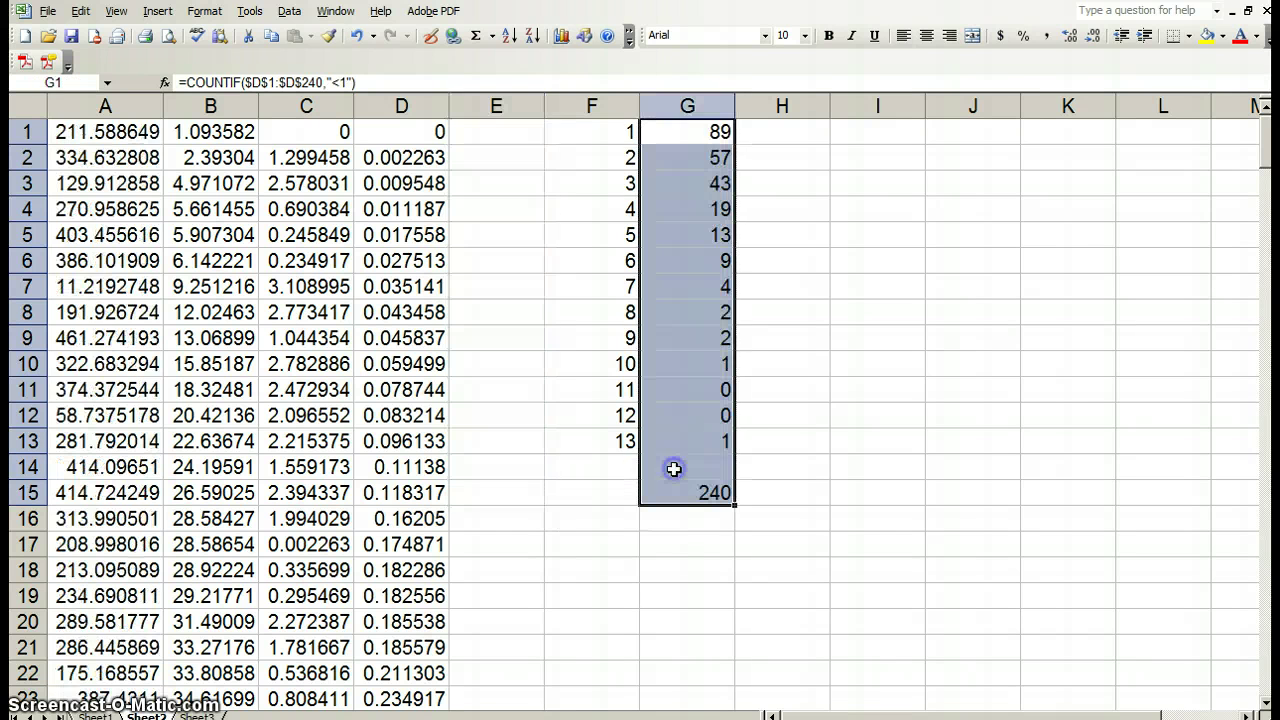
click(598, 488)
drag(625, 138, 705, 440)
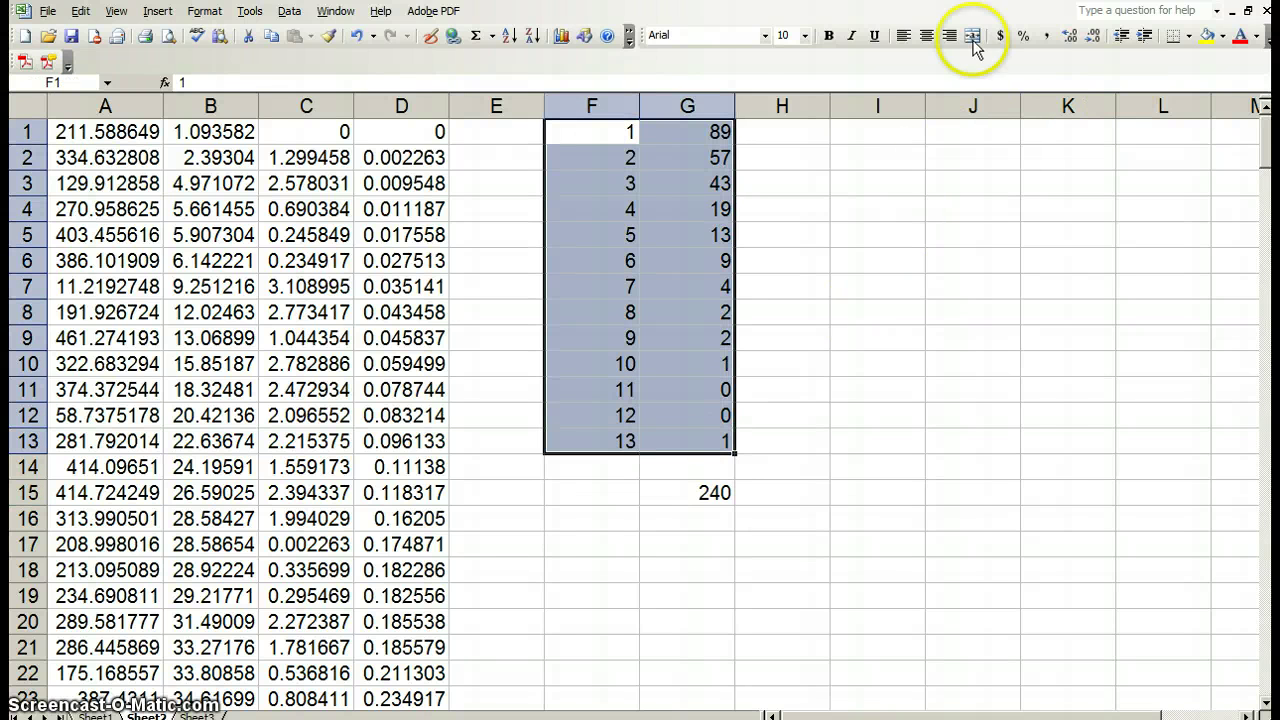
click(563, 37)
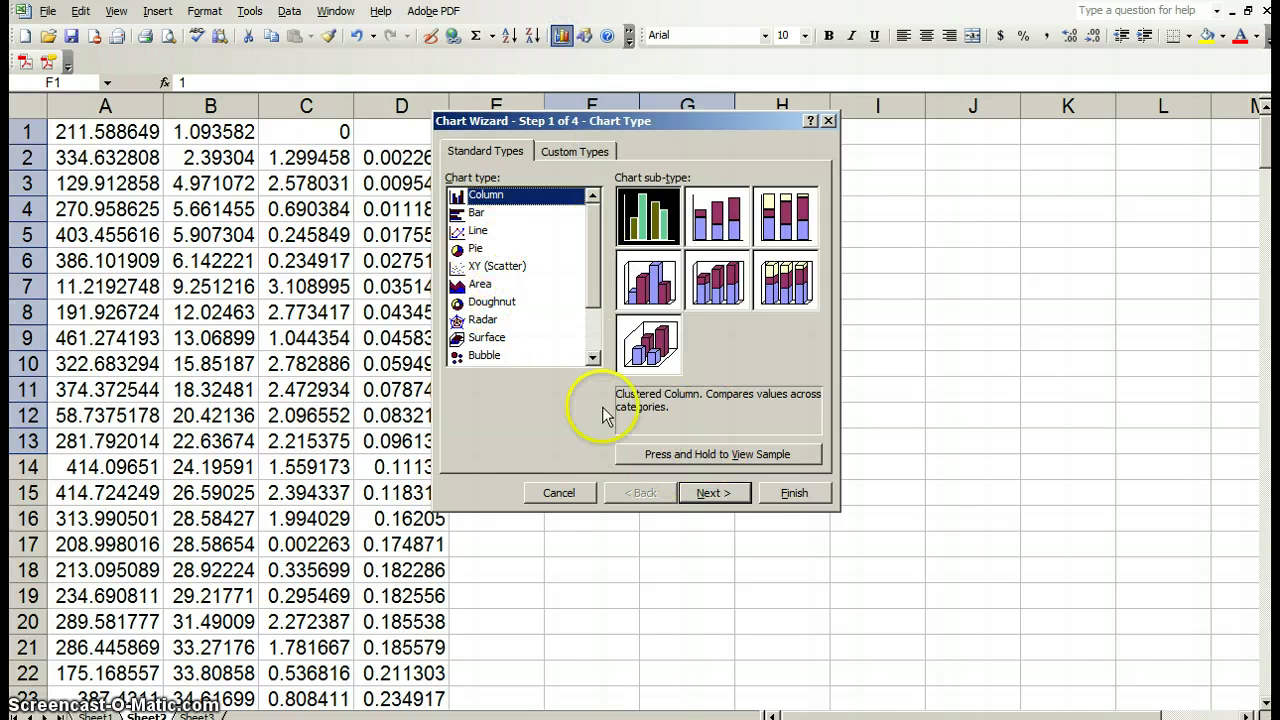
Build a column chart with the bin-number Series1 removed, placed on the sheet
click(716, 495)
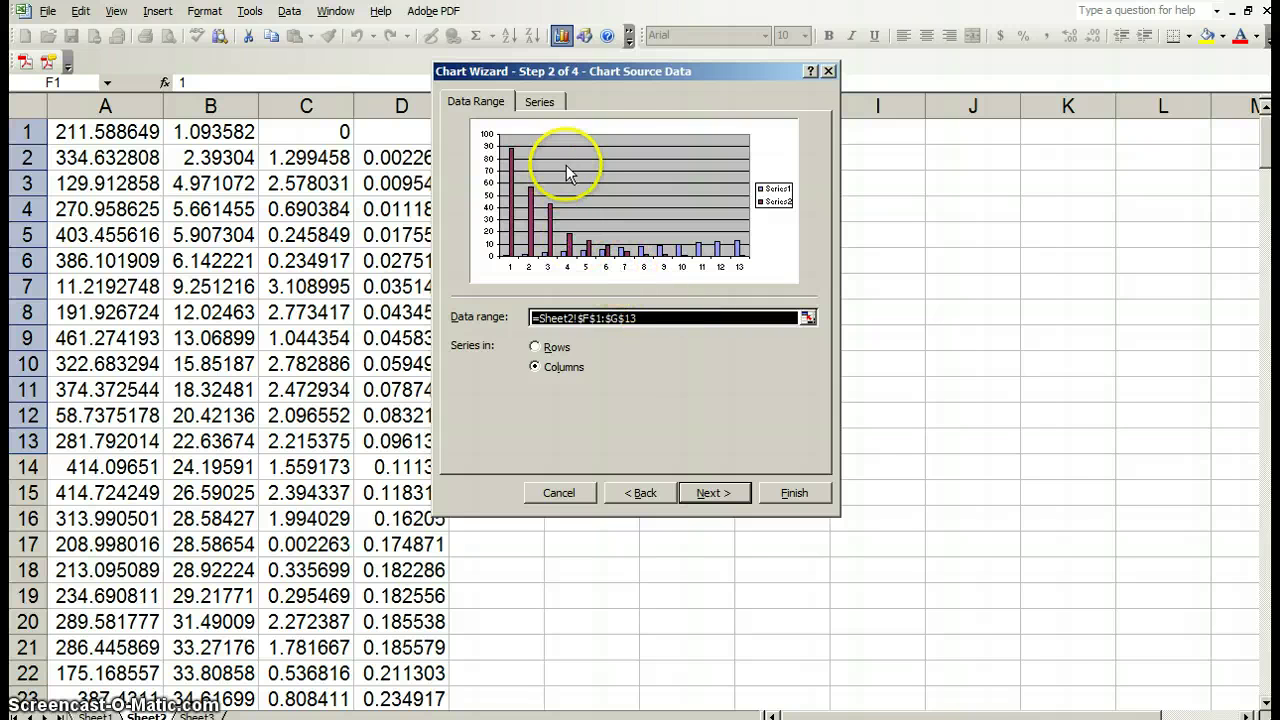
click(546, 102)
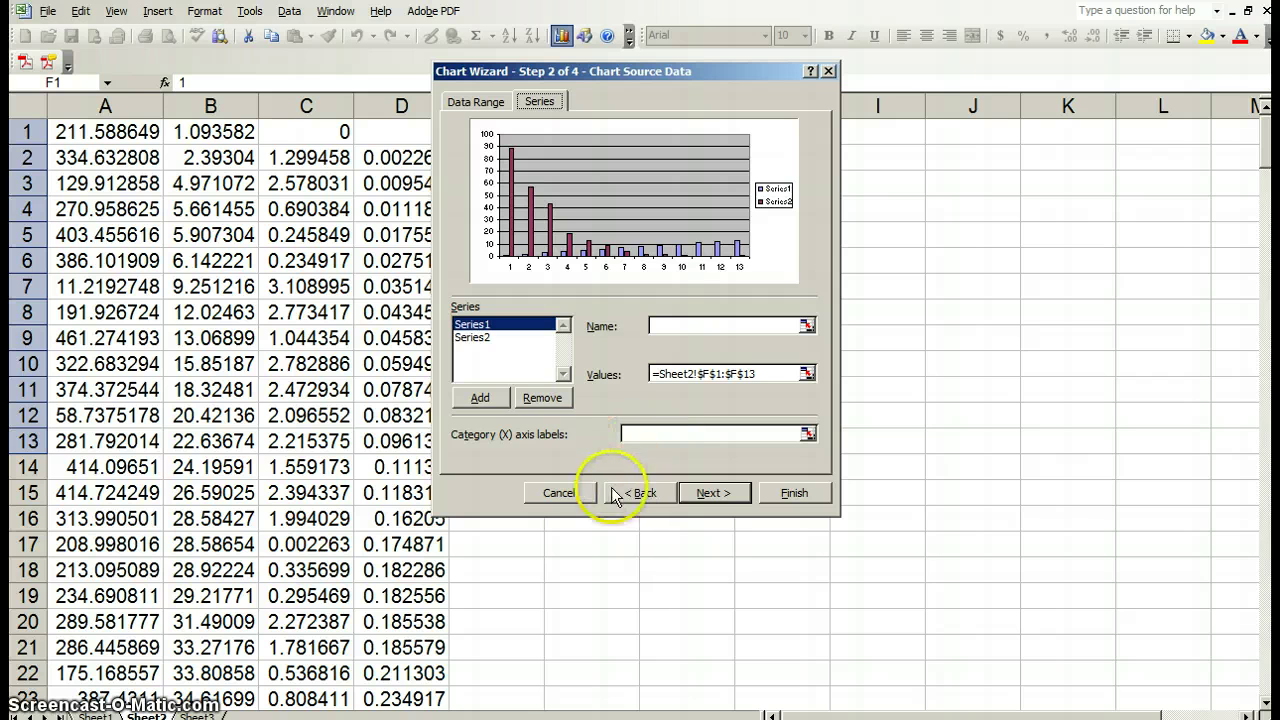
click(540, 399)
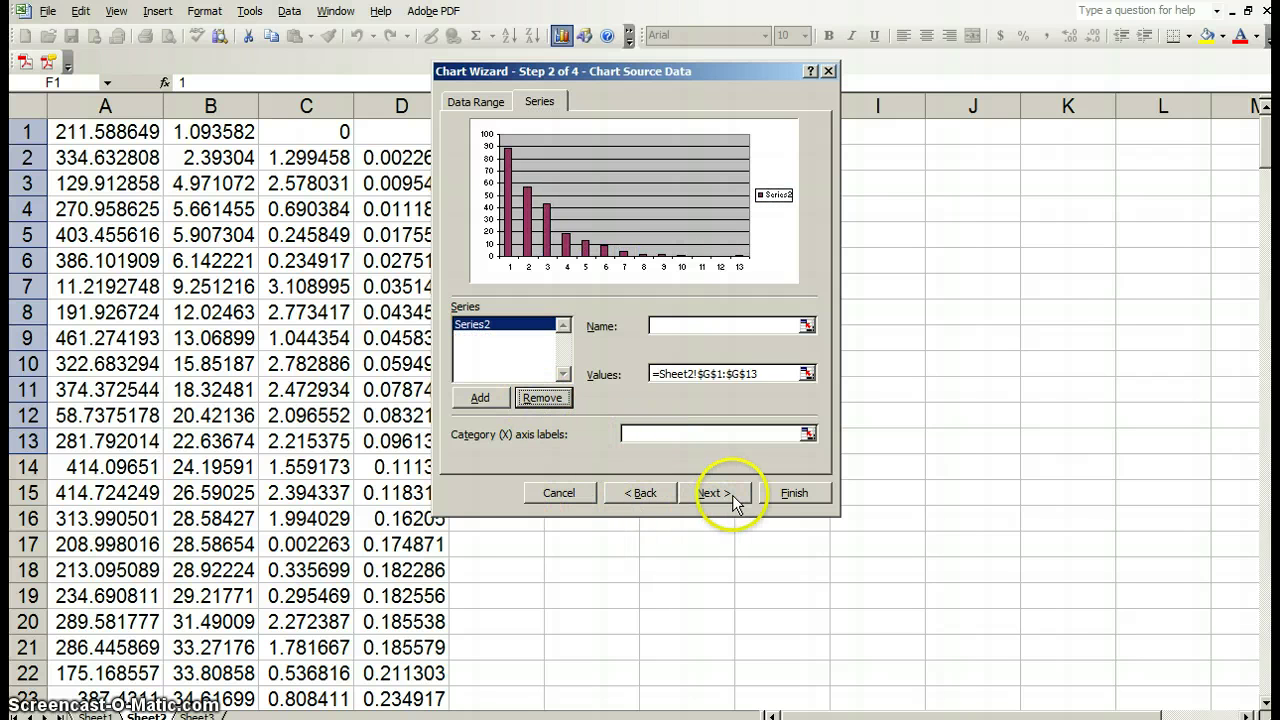
click(803, 503)
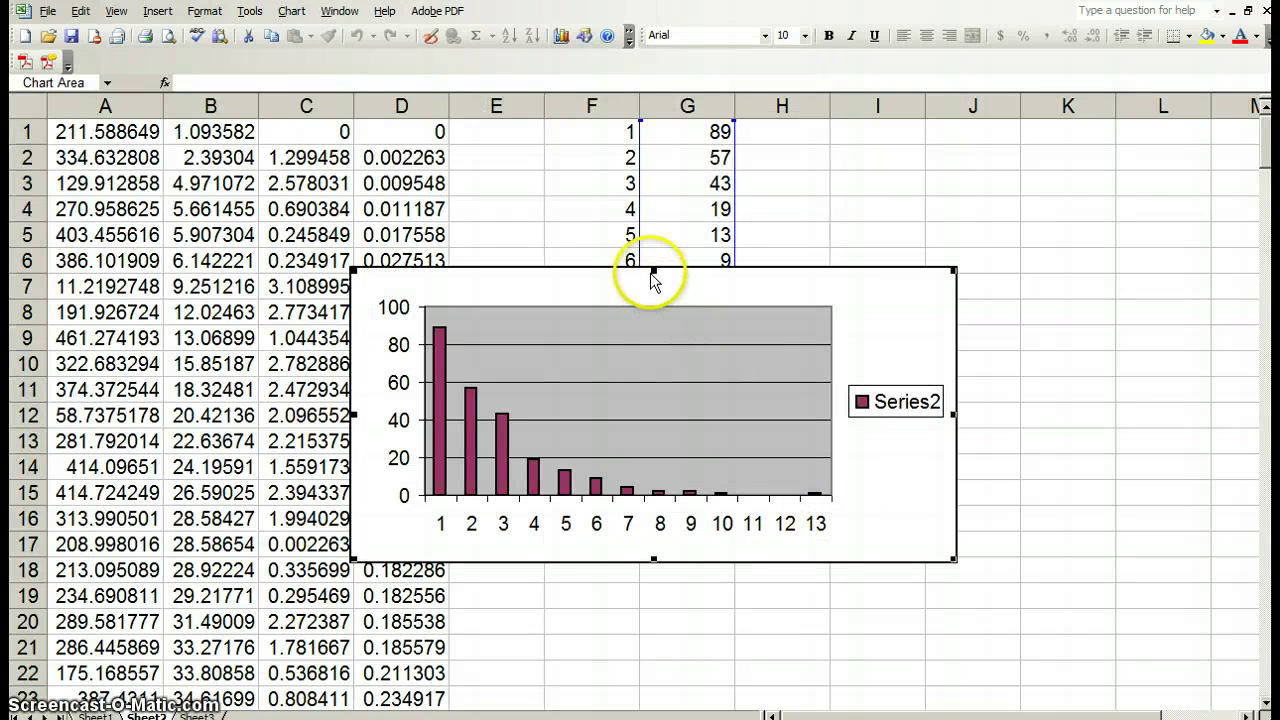
Stretch the chart's top edge to row 1 so its axis runs to 100 in steps of 10
drag(653, 270, 675, 80)
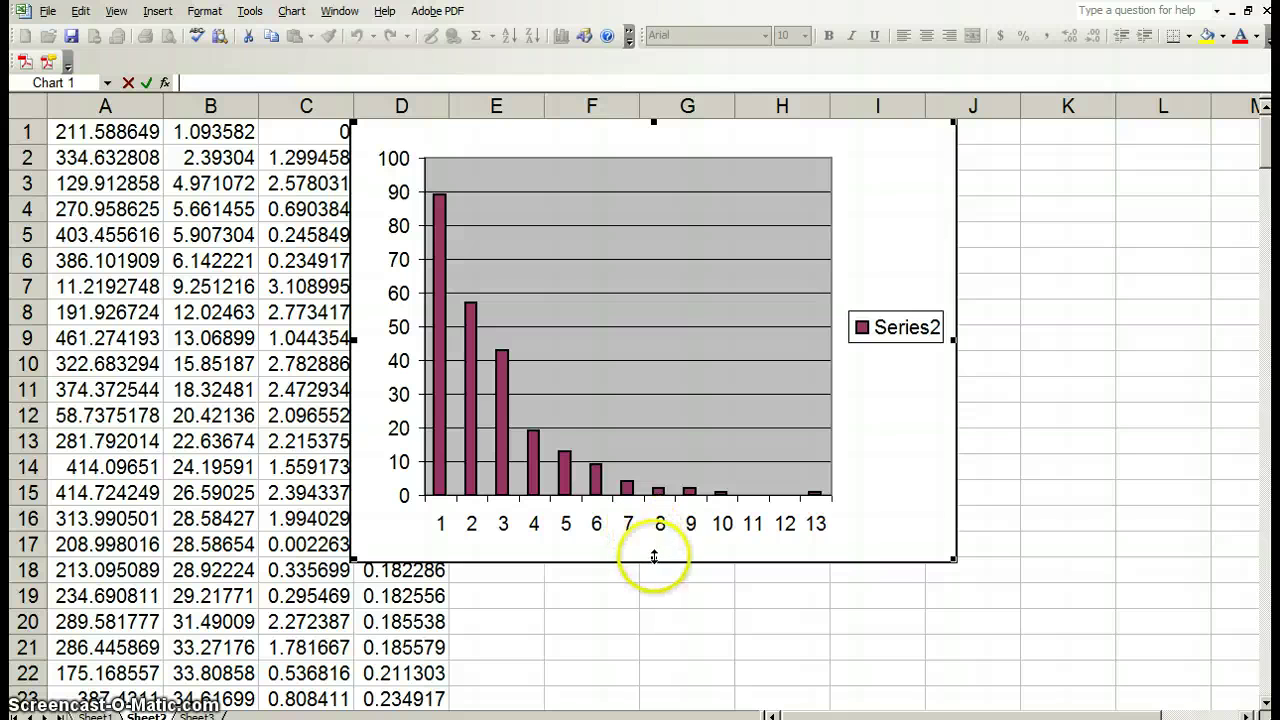
click(629, 662)
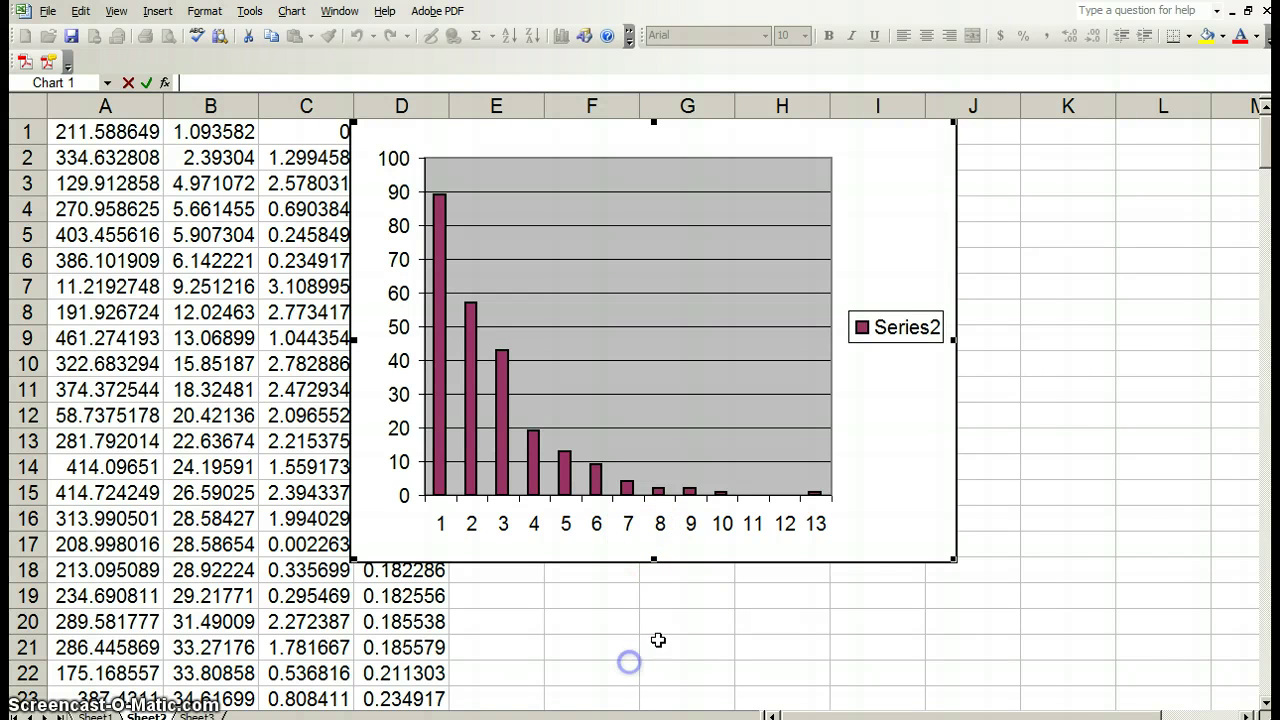
click(654, 562)
click(655, 560)
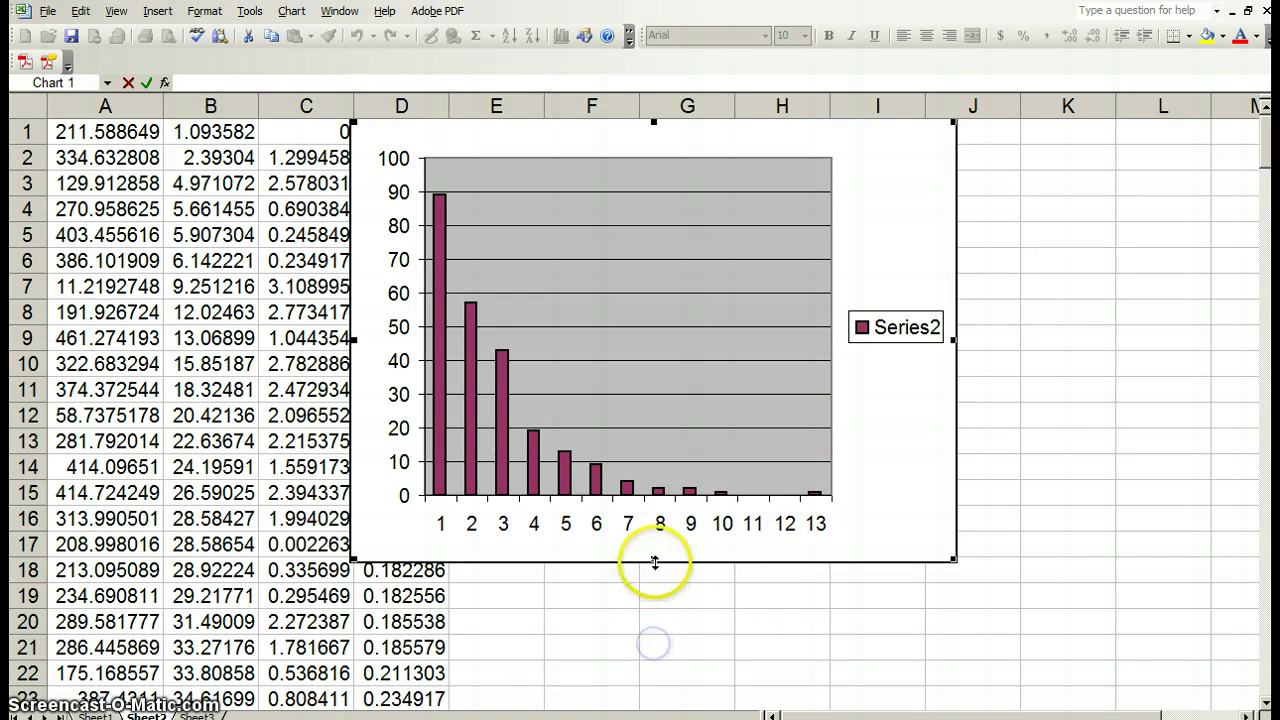
click(653, 563)
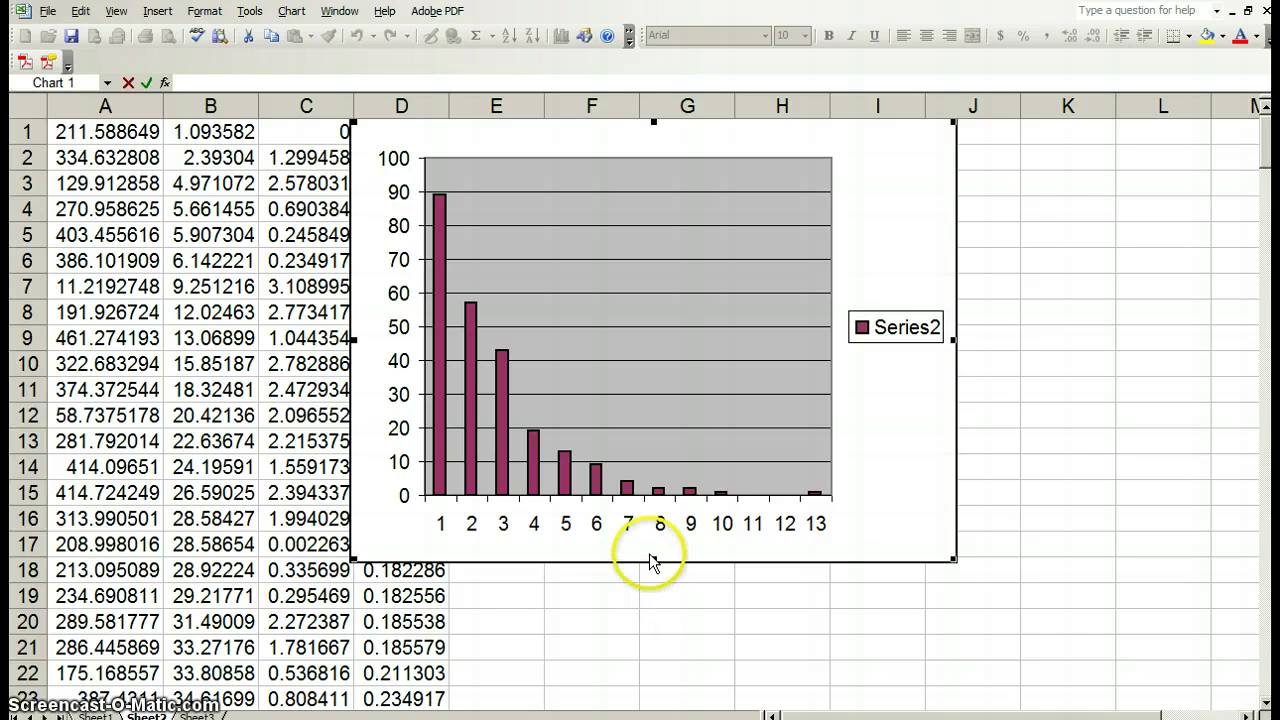